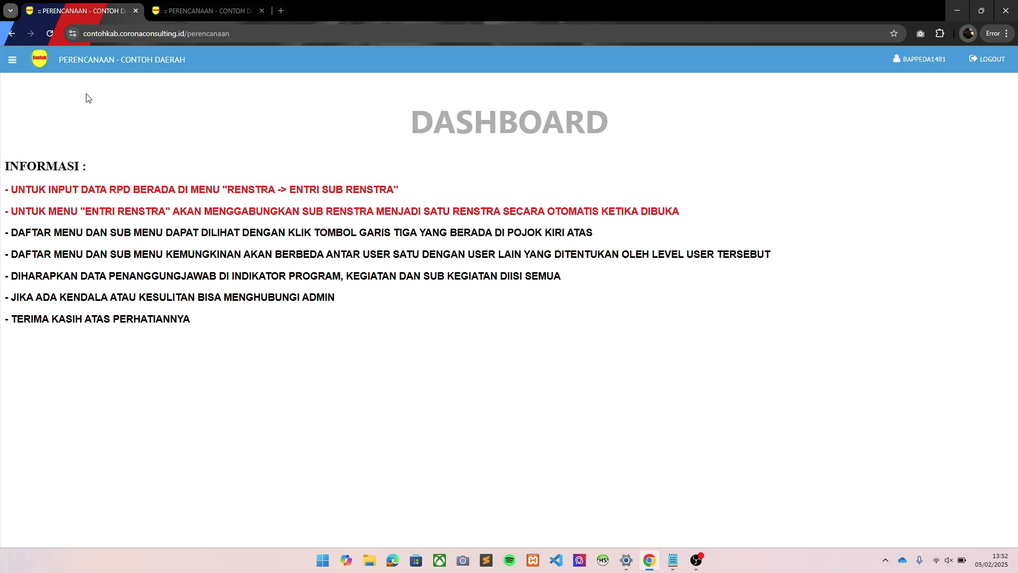
Open the Edit Pohon Kinerja page from the Pohon Kinerja OPD section.
click(12, 60)
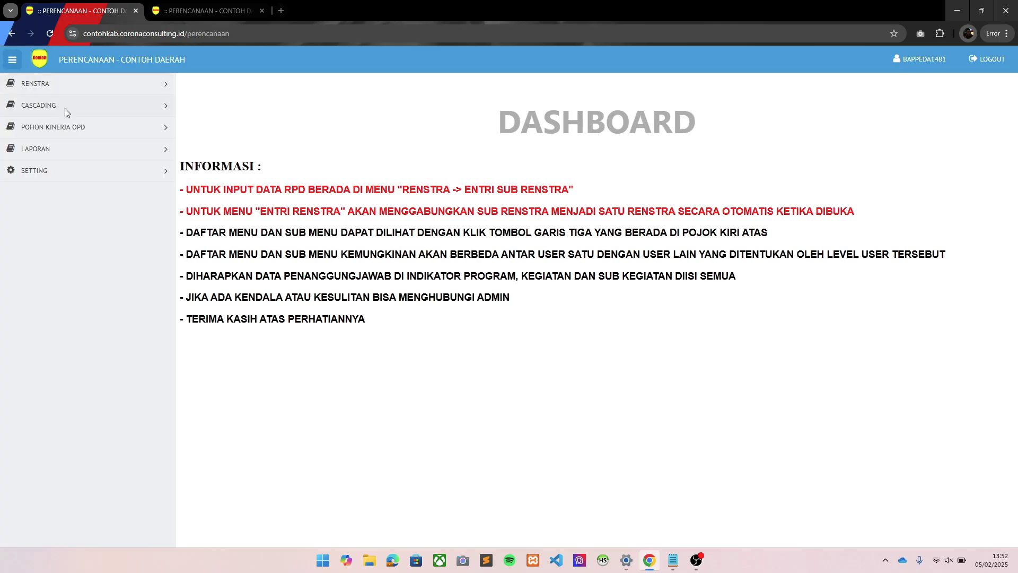
click(91, 128)
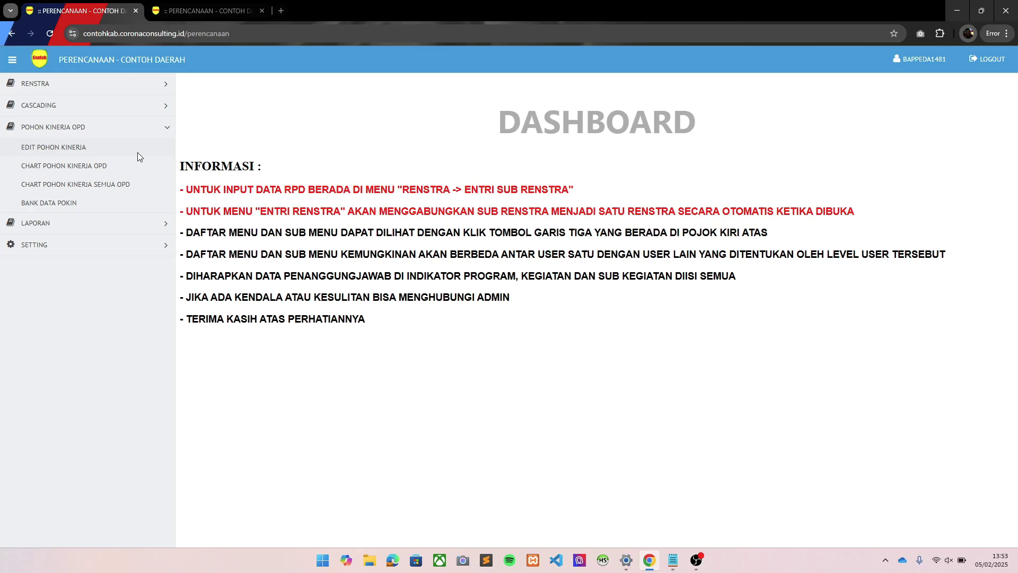
click(99, 151)
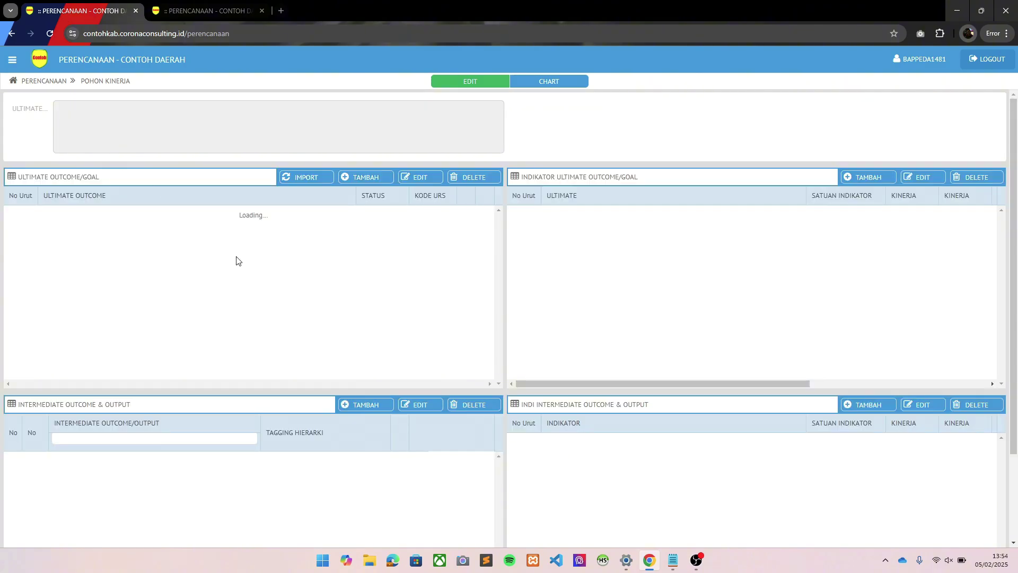
Look over the outcome and indicator tables on the edit page and check the chart in the second browser tab.
scroll(237, 261, down, 1)
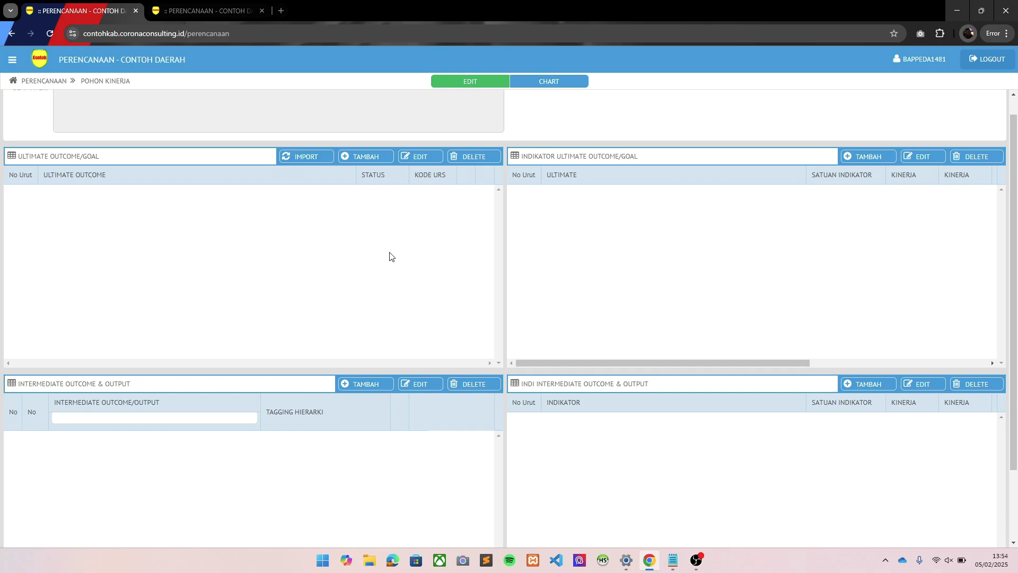
scroll(389, 257, up, 1)
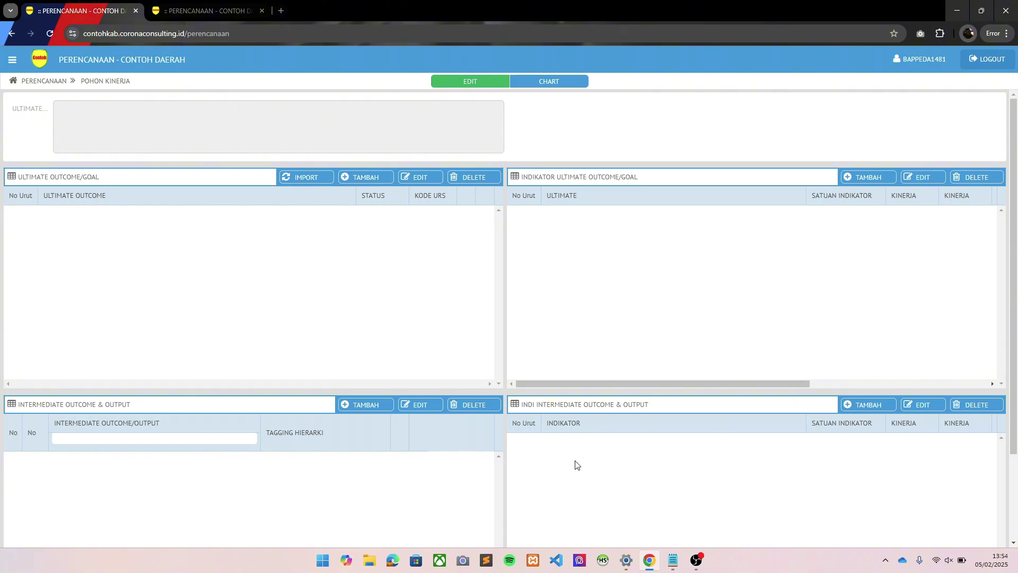
scroll(577, 465, down, 2)
scroll(577, 466, up, 2)
click(222, 5)
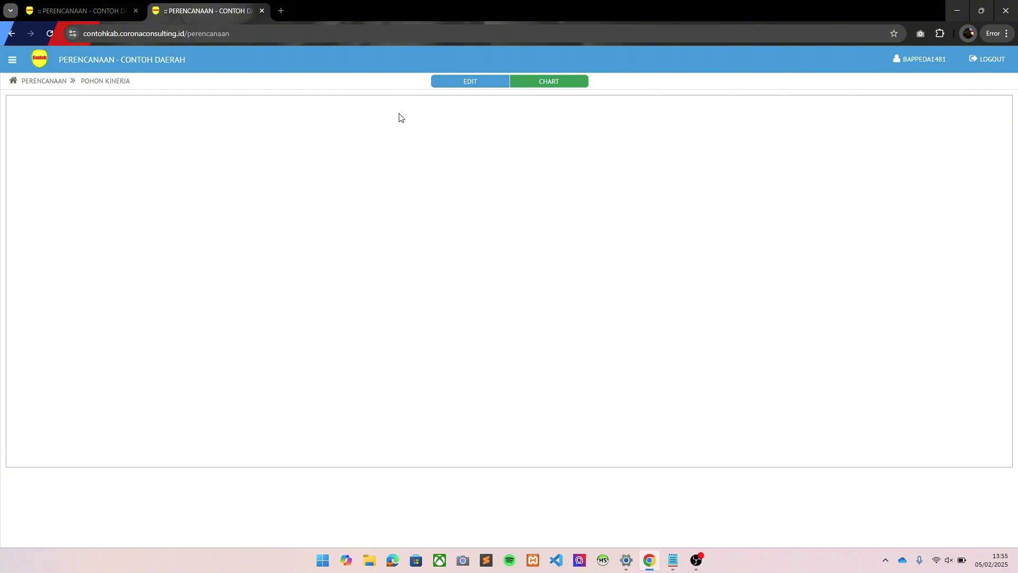
click(97, 10)
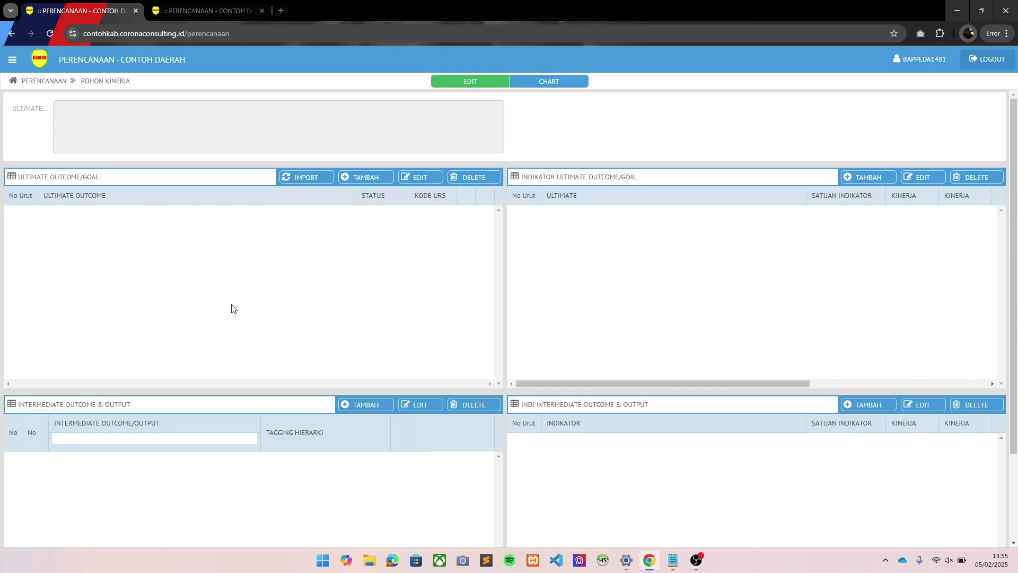
Add an Ultimate Outcome/Goal entry with the text "Contoh kalimat ultimate" and save it.
click(363, 179)
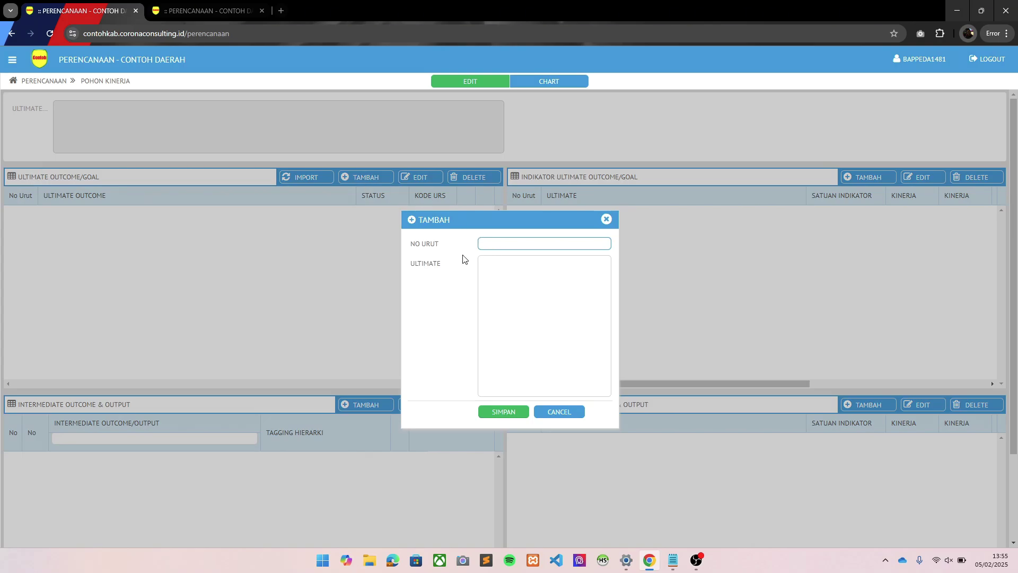
click(516, 280)
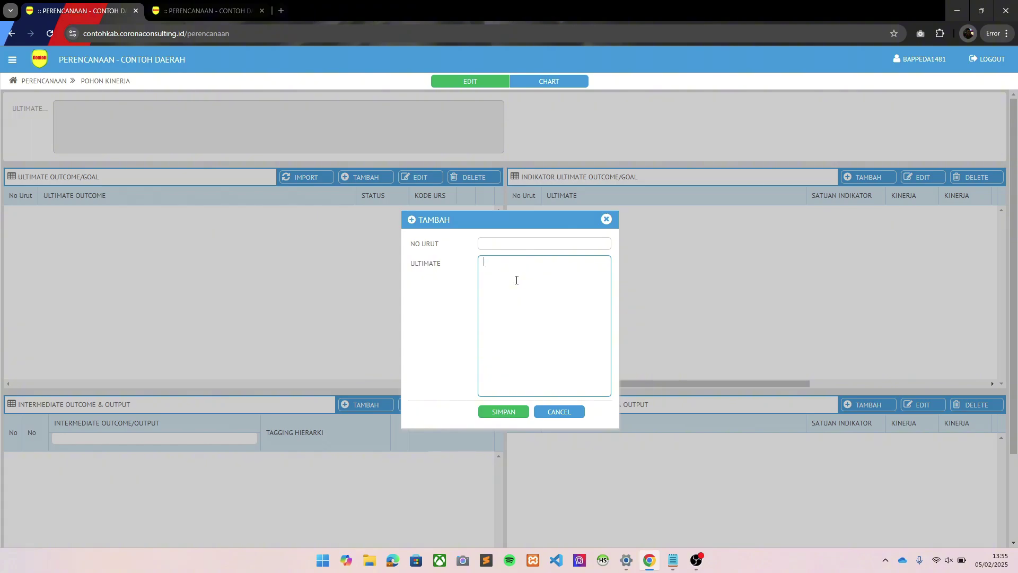
text(ontoh kalimat ultimae)
key(BackSpace)
text(te)
click(511, 413)
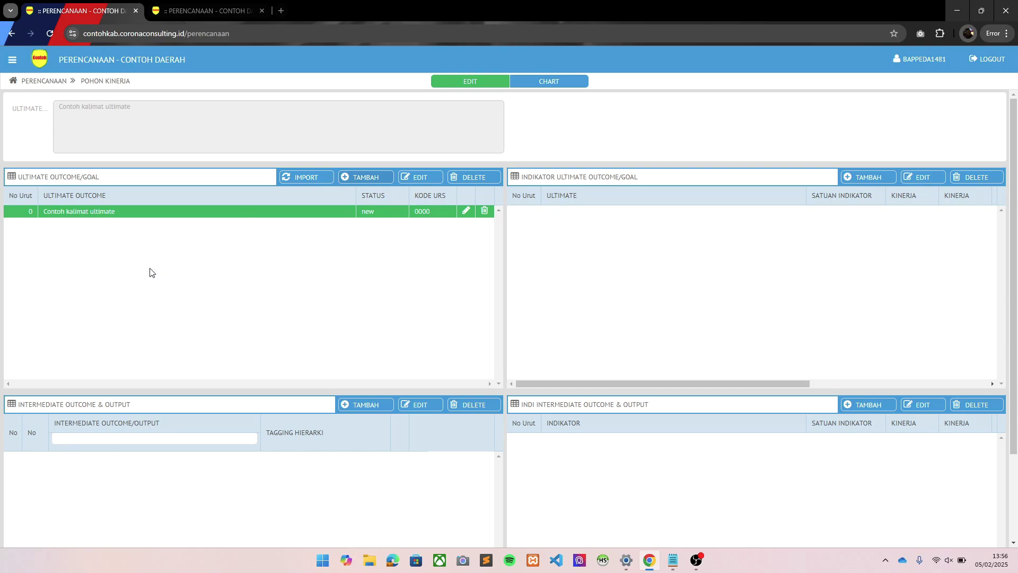
Reload the Pohon Kinerja chart in the second browser tab and examine the ultimate outcome box up close.
click(216, 3)
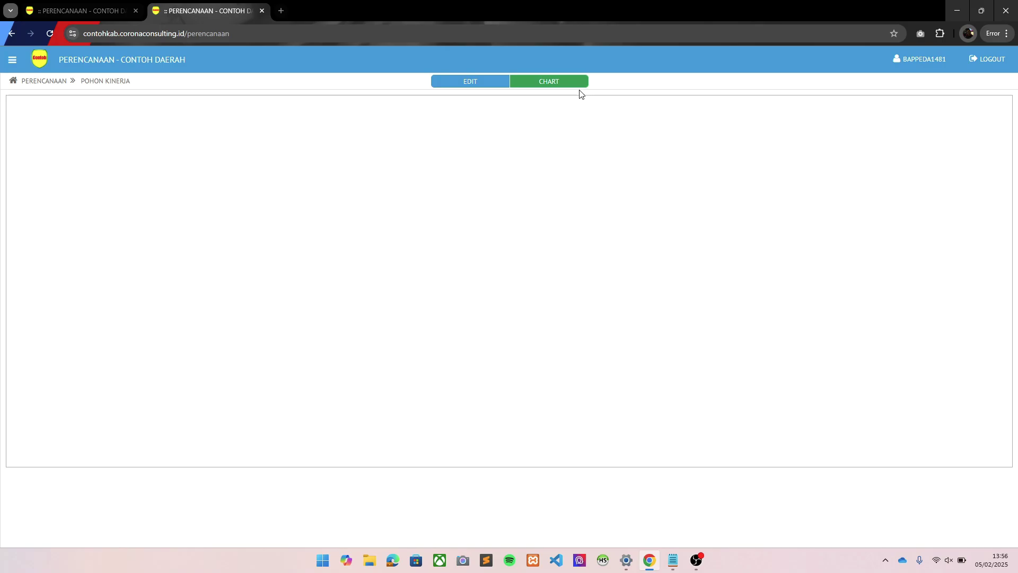
click(550, 87)
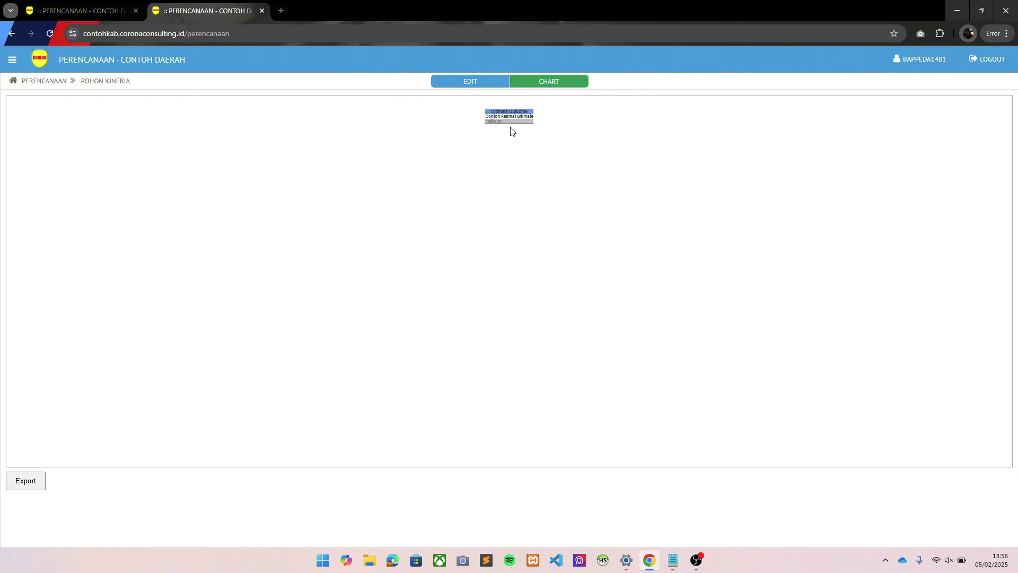
scroll(512, 131, up, 2)
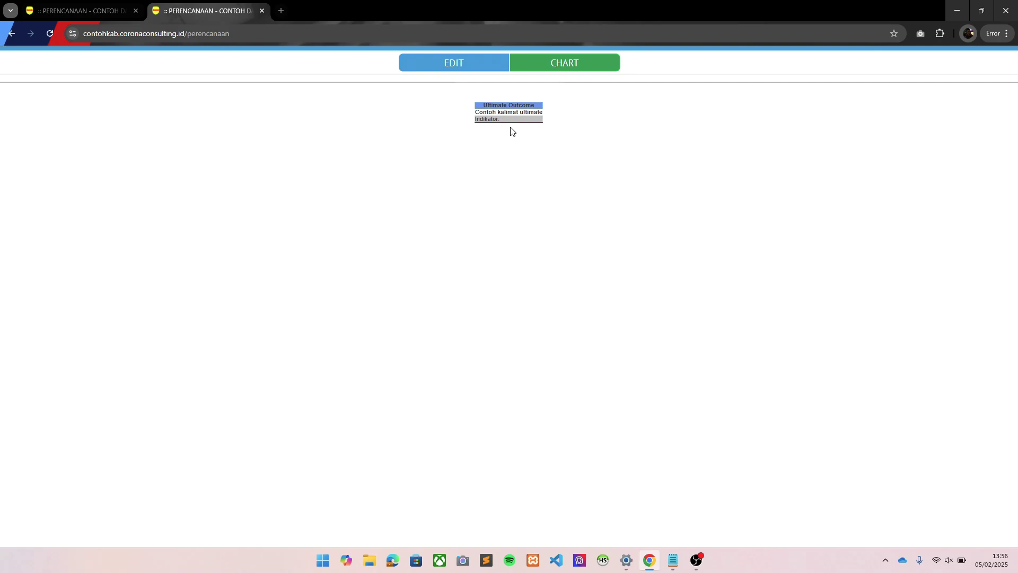
scroll(511, 131, down, 2)
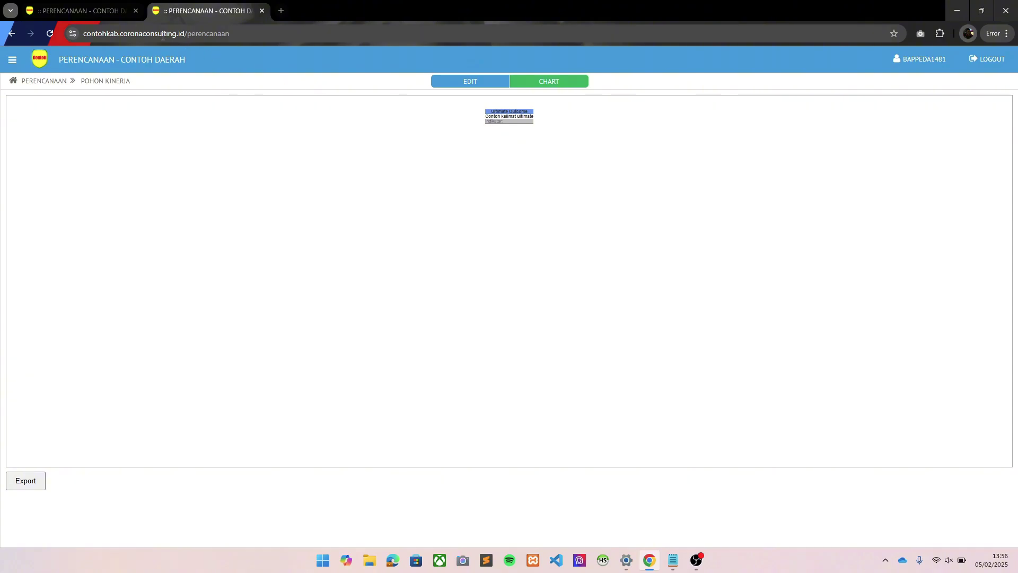
scroll(494, 132, up, 2)
scroll(492, 131, down, 2)
Back in the edit tab, add and save an ultimate outcome indicator "Contoh indikator ultimate" with the unit "Satuan".
click(108, 4)
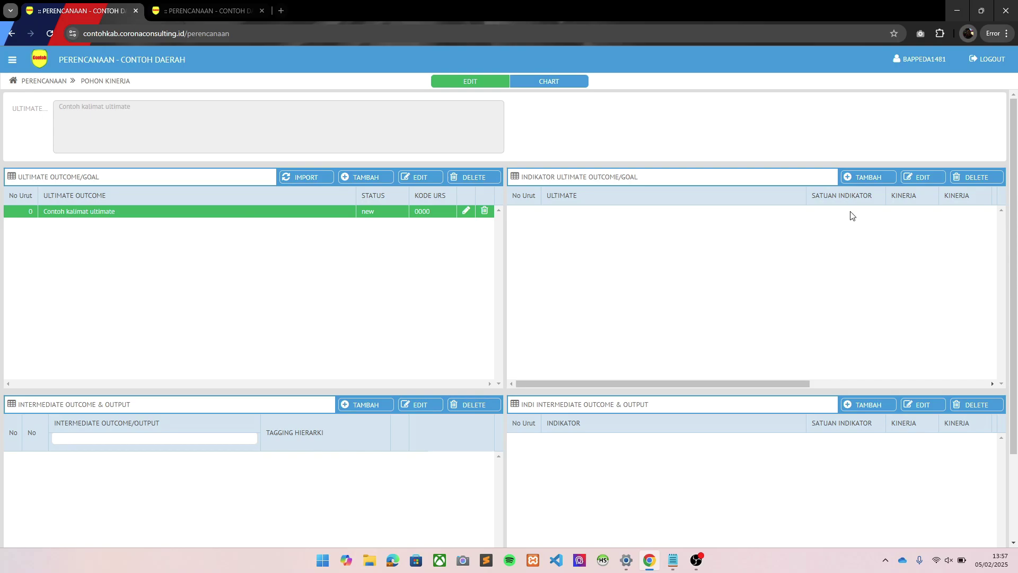
click(884, 179)
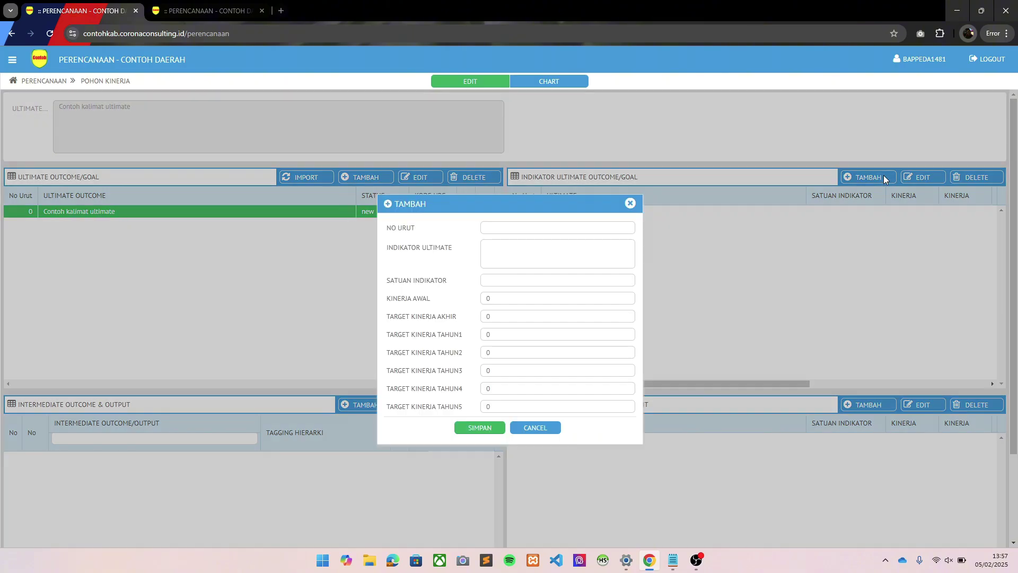
click(495, 260)
text(Contoh indikator)
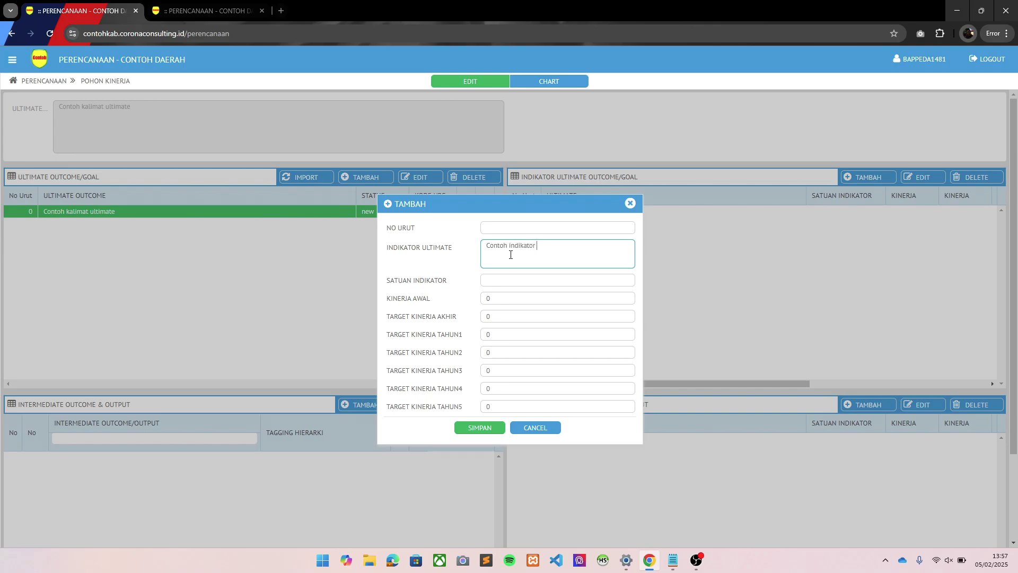
text( ultimate)
key(Tab)
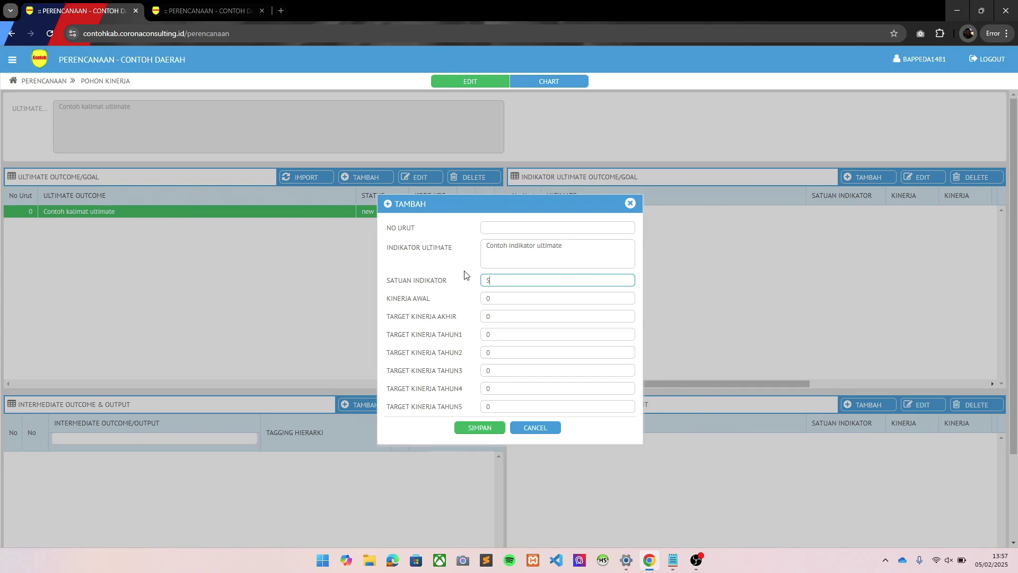
text(atuan)
click(485, 432)
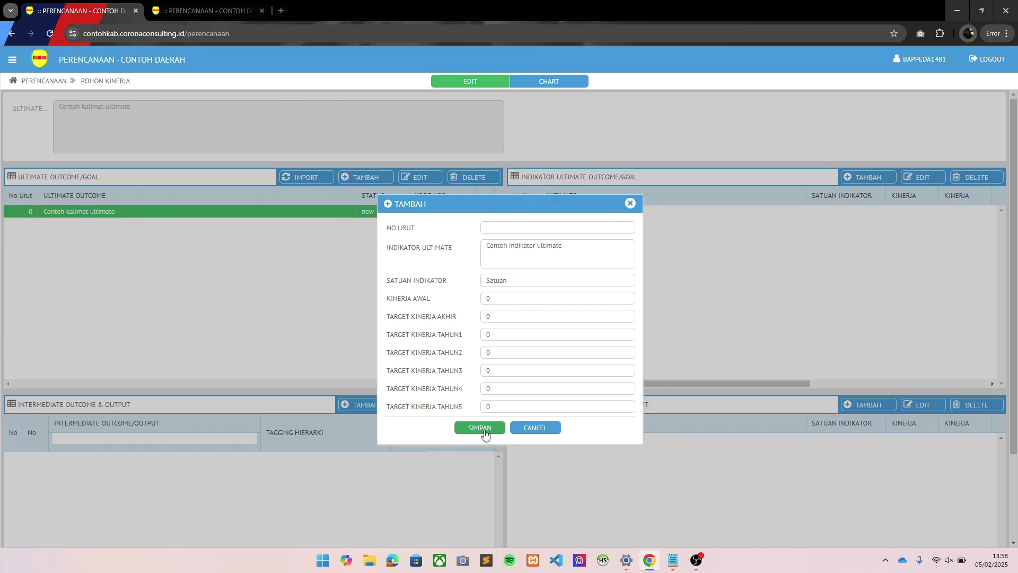
click(484, 432)
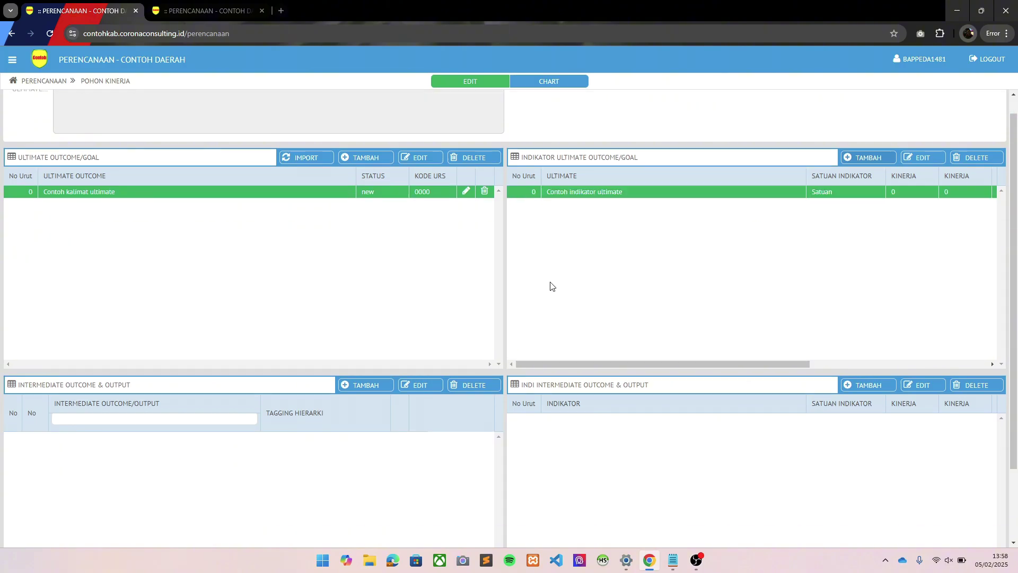
Reload the chart in the second browser tab and examine the indicator listed under the ultimate outcome.
scroll(551, 287, down, 1)
scroll(551, 287, down, 1)
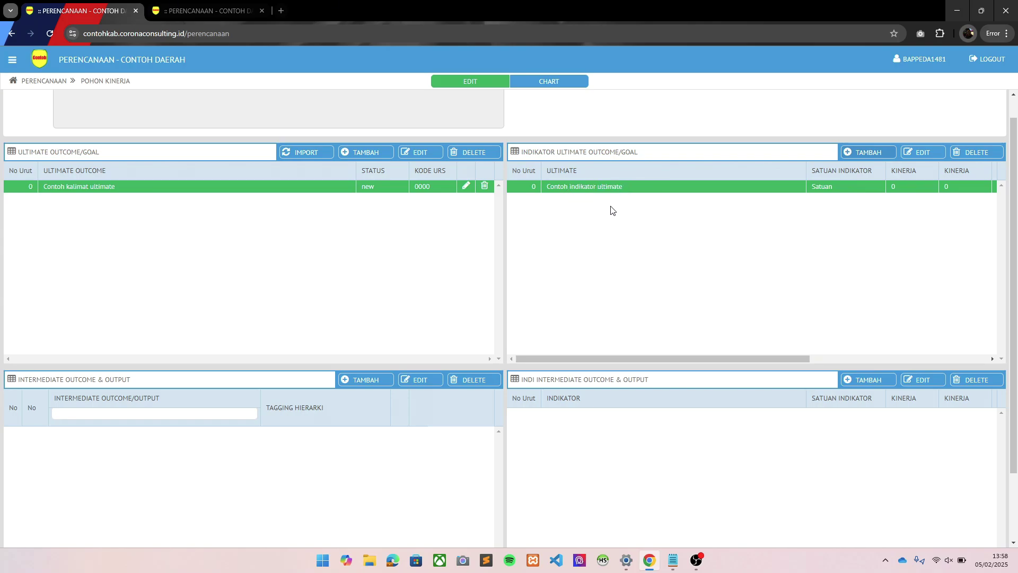
scroll(611, 210, down, 1)
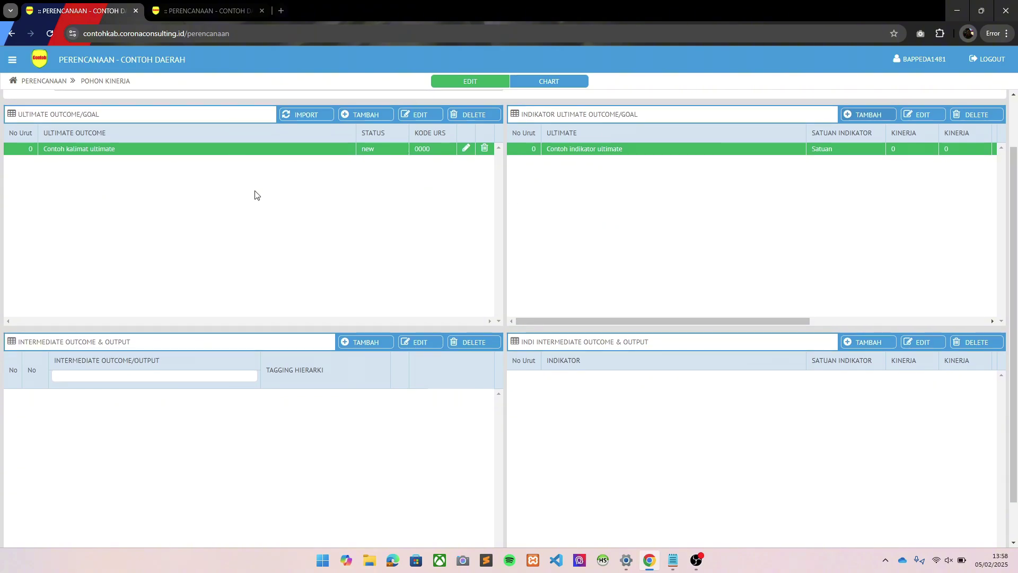
click(223, 8)
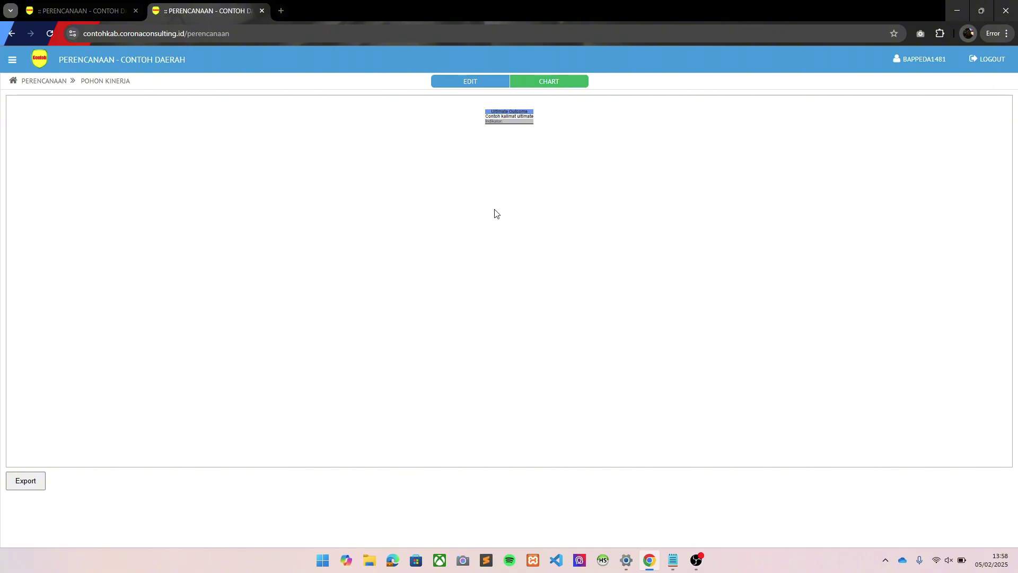
click(556, 86)
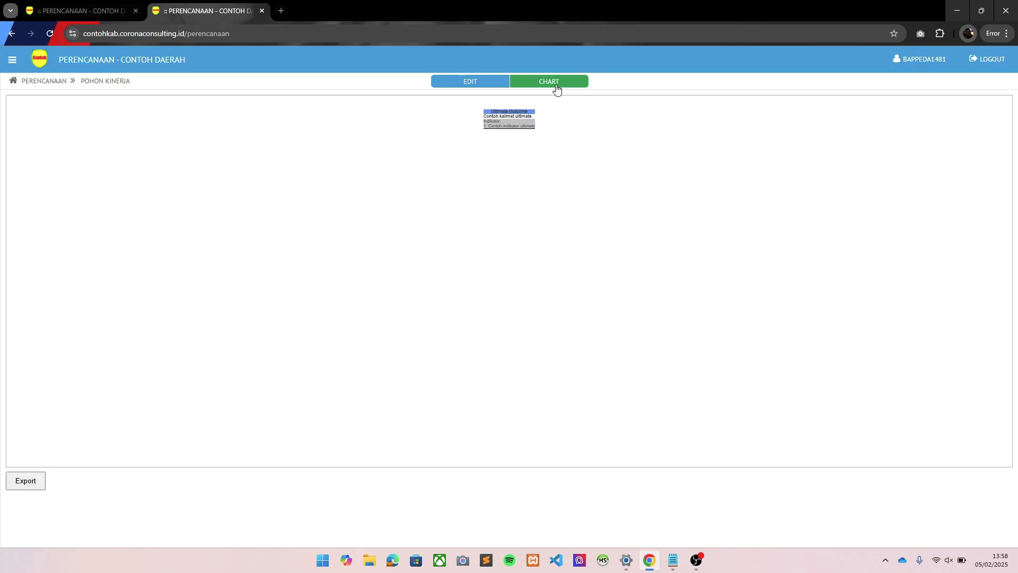
ctrl+scroll(503, 147, up, 4)
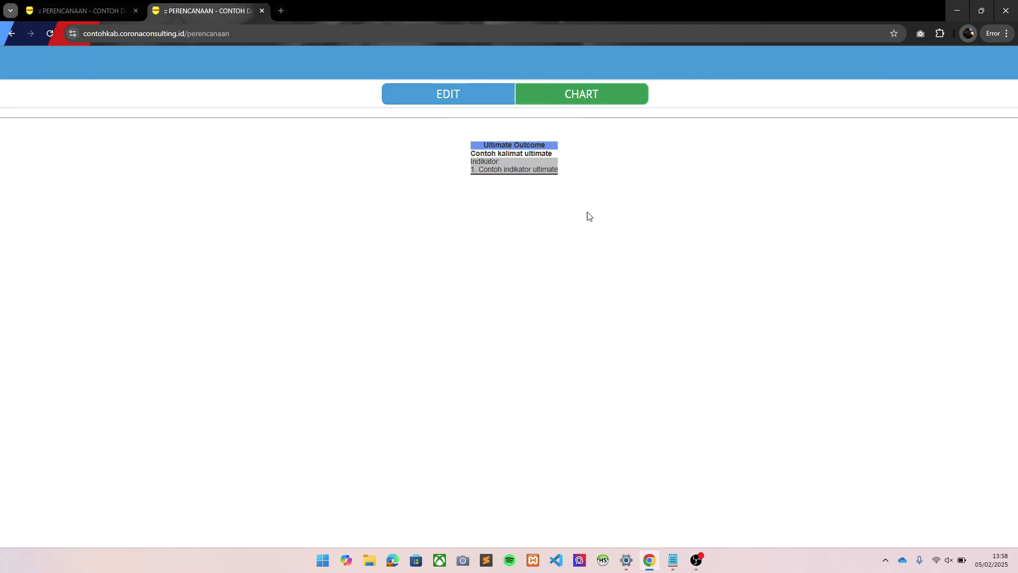
In the edit tab, start a new Intermediate Outcome & Output entry and enter "Contoh intermediate" as its Intermed/Output text.
click(62, 4)
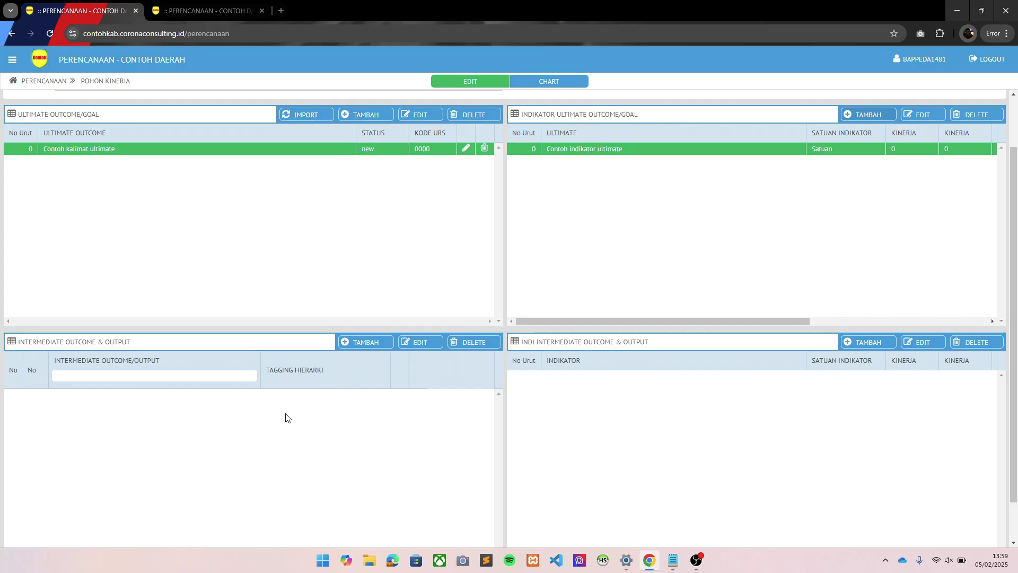
scroll(284, 414, down, 1)
scroll(284, 414, up, 2)
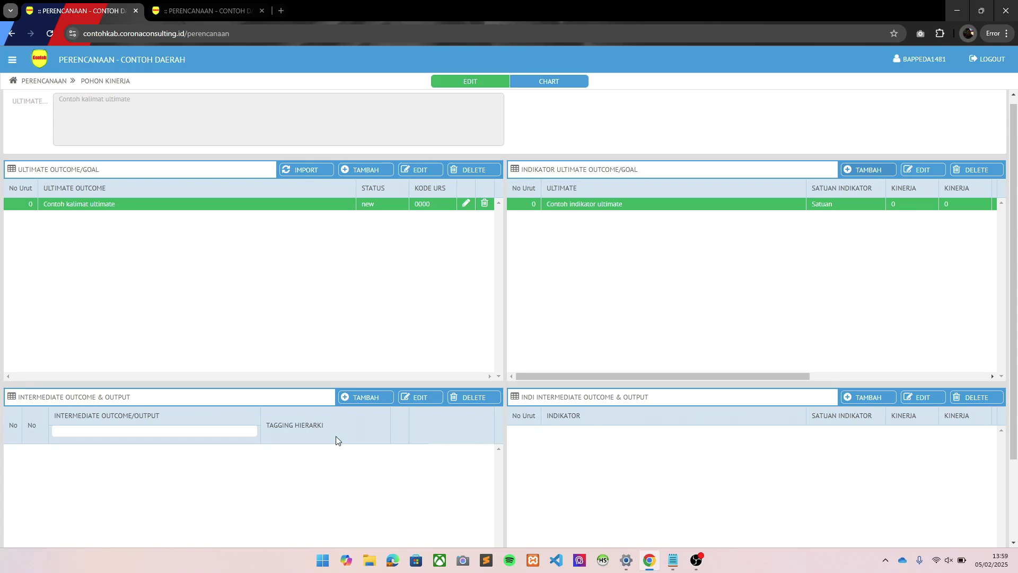
scroll(336, 436, down, 2)
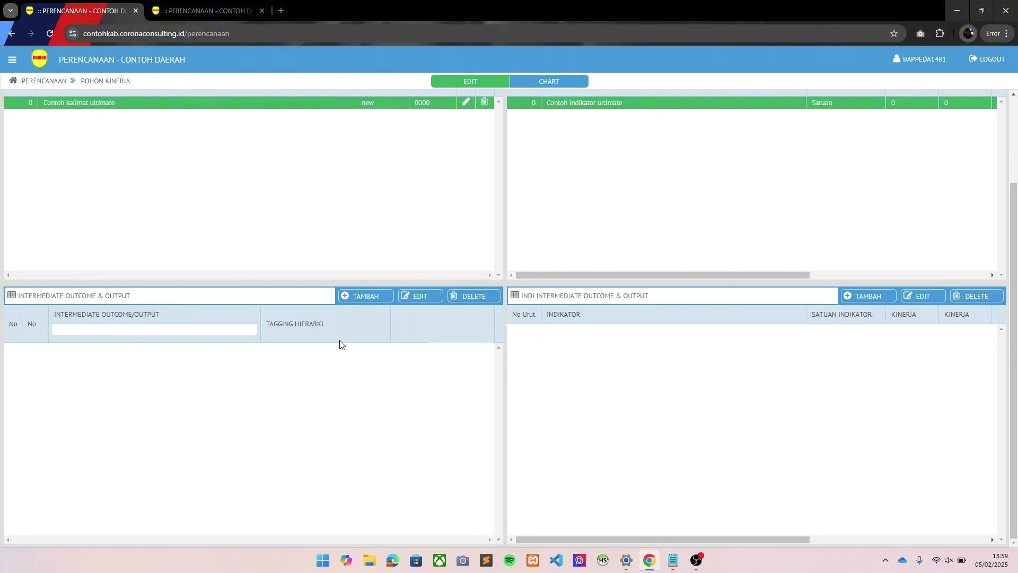
scroll(340, 345, up, 2)
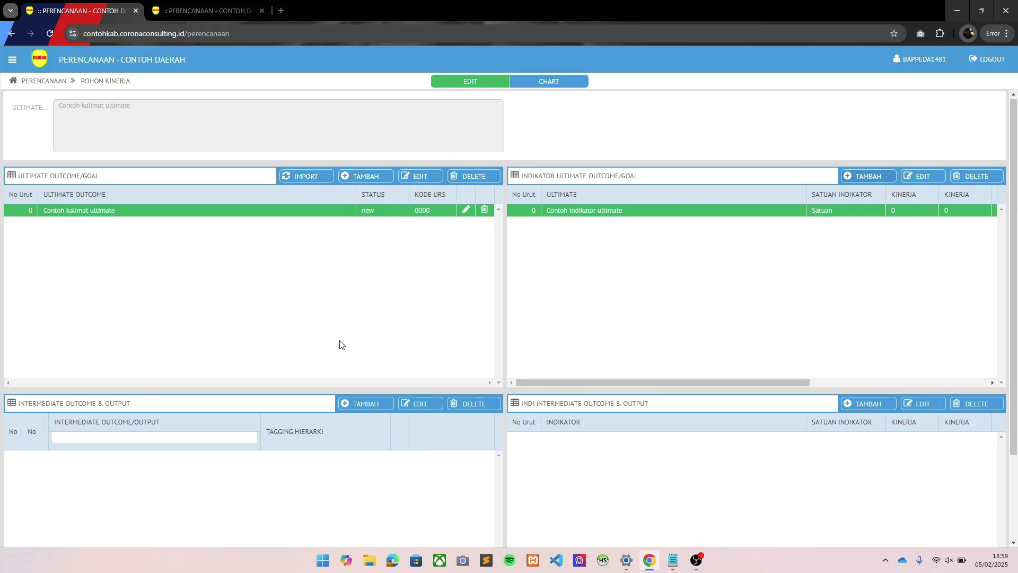
scroll(350, 466, down, 2)
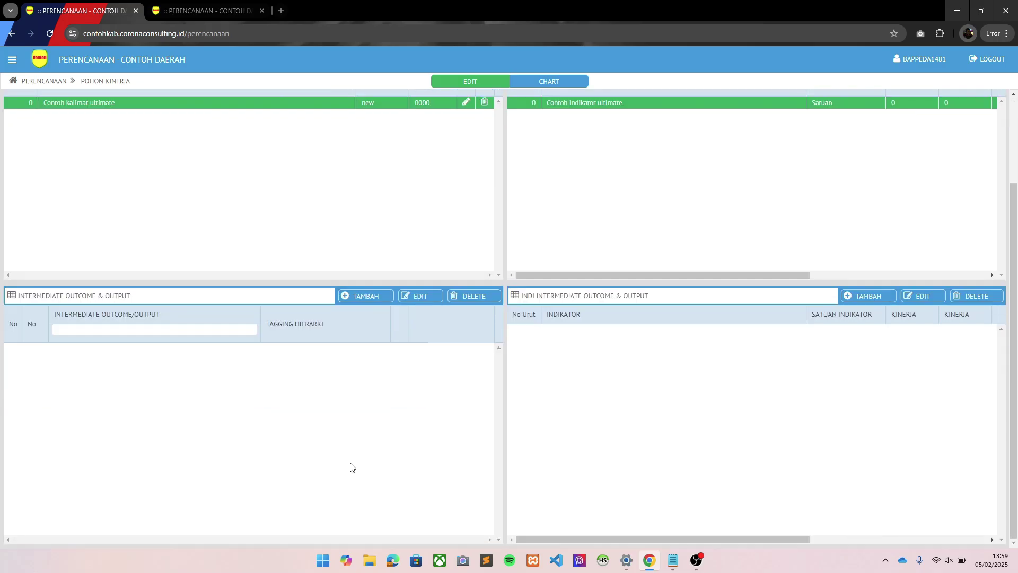
click(381, 300)
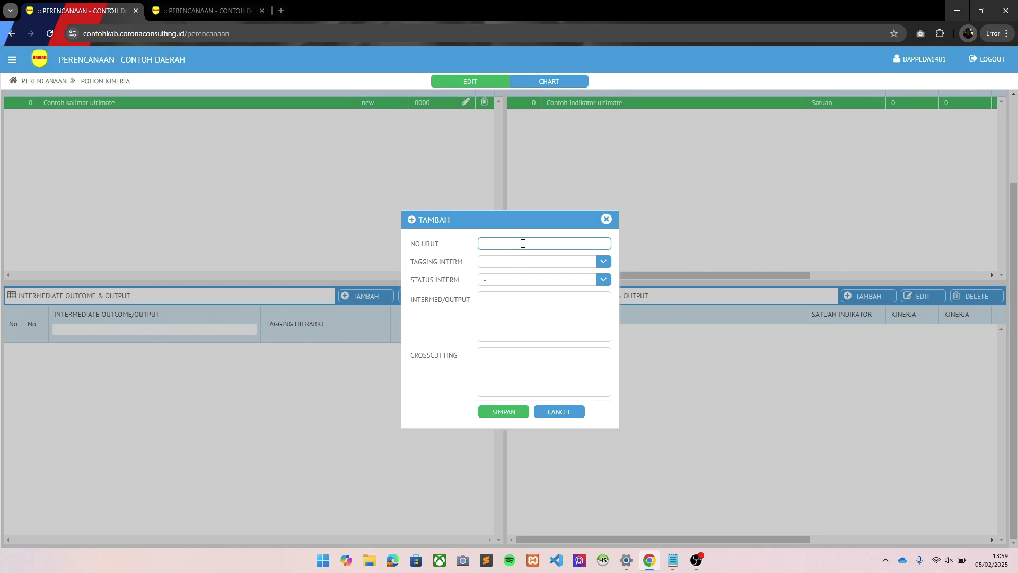
click(512, 308)
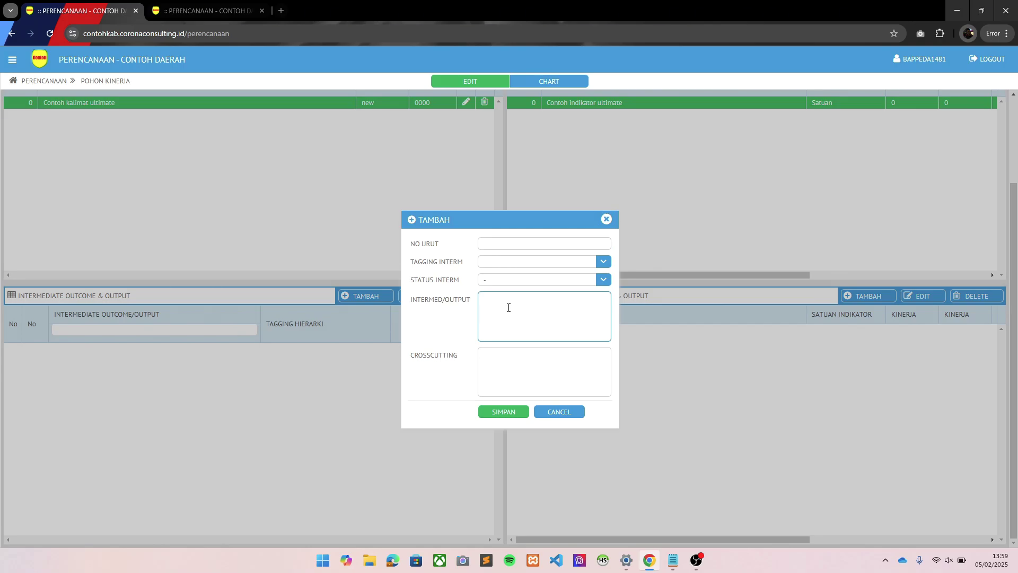
text(Contoh intermediate)
Check the available Status Interm options and save the new intermediate entry.
click(604, 279)
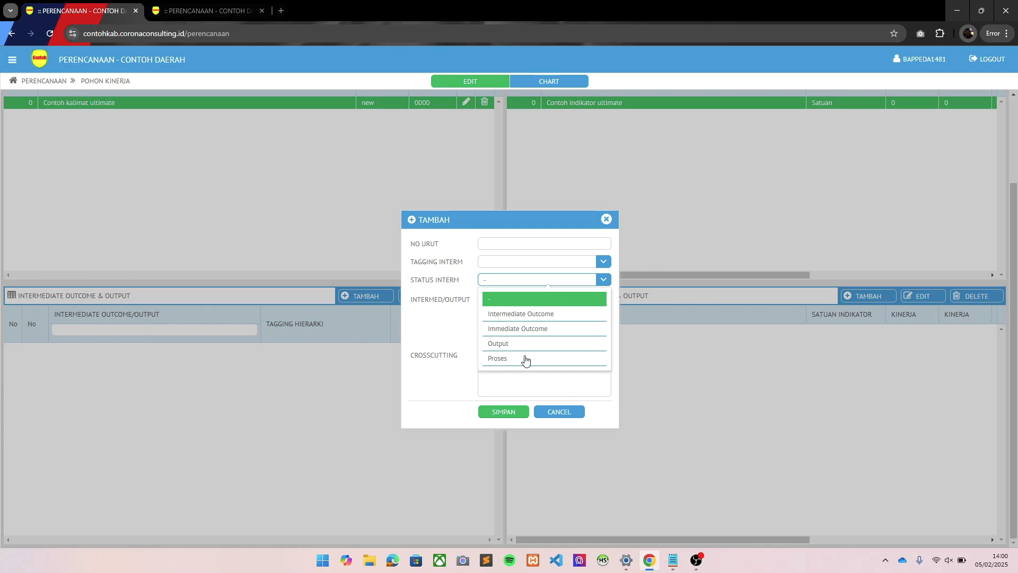
click(455, 330)
click(509, 281)
click(502, 416)
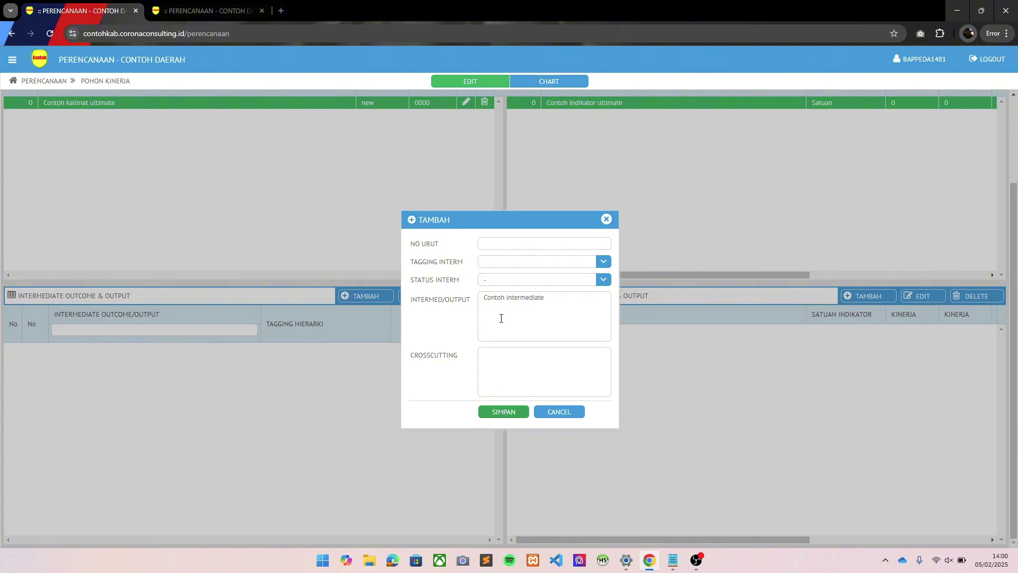
click(502, 413)
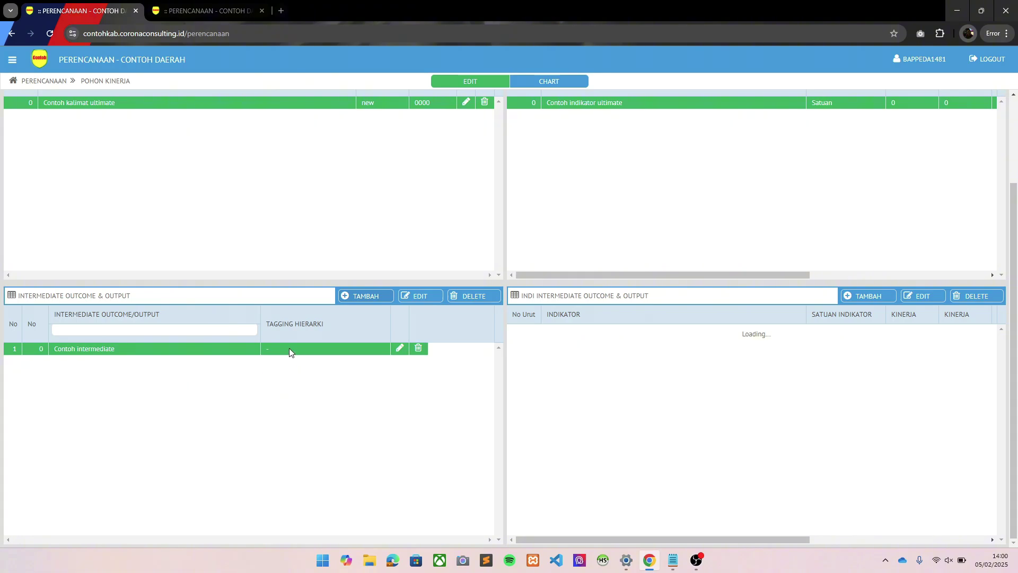
Reload the chart in the second browser tab, examine the intermediate entry beneath the ultimate outcome, and return to the edit tab.
click(247, 7)
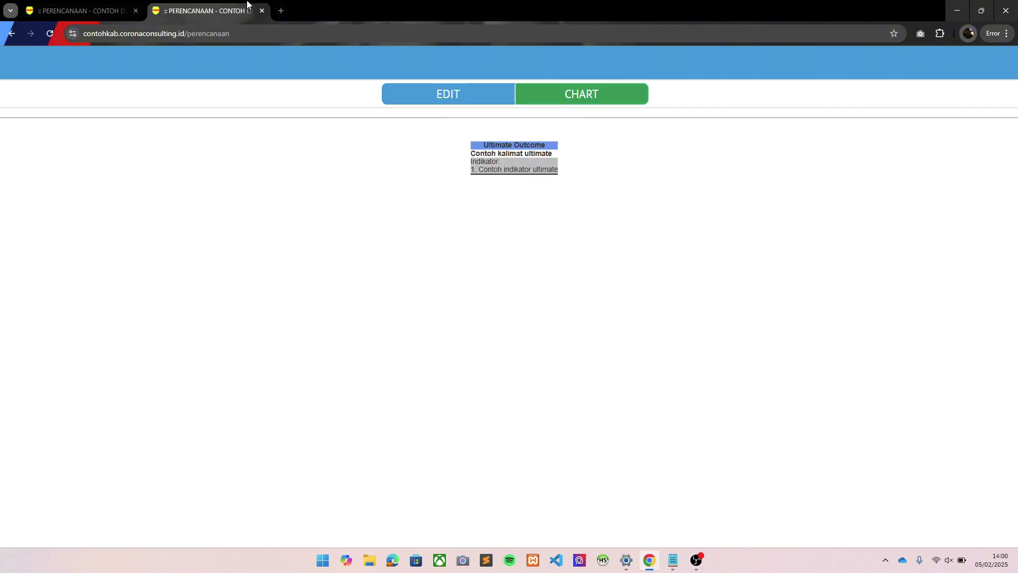
click(568, 98)
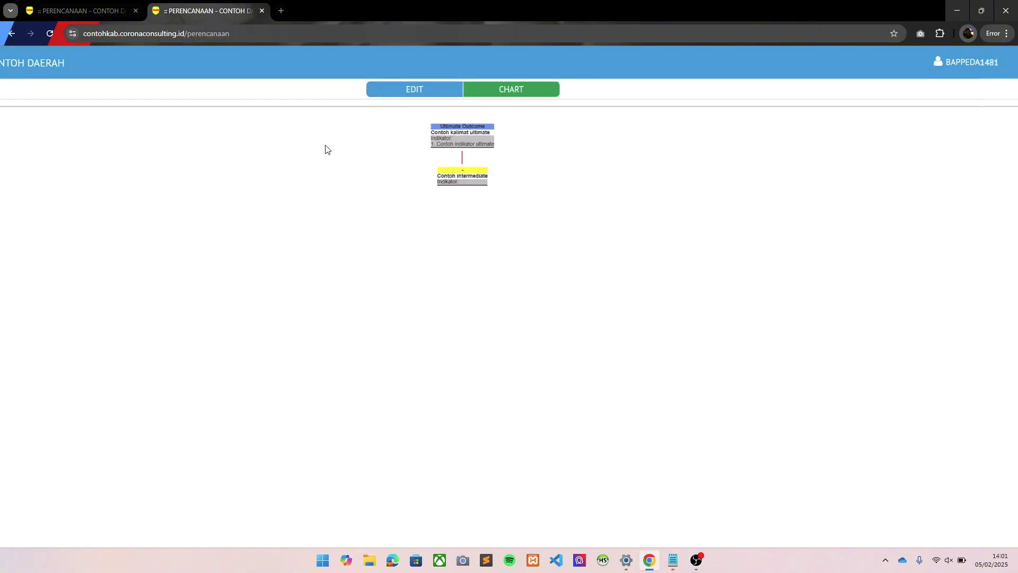
click(56, 8)
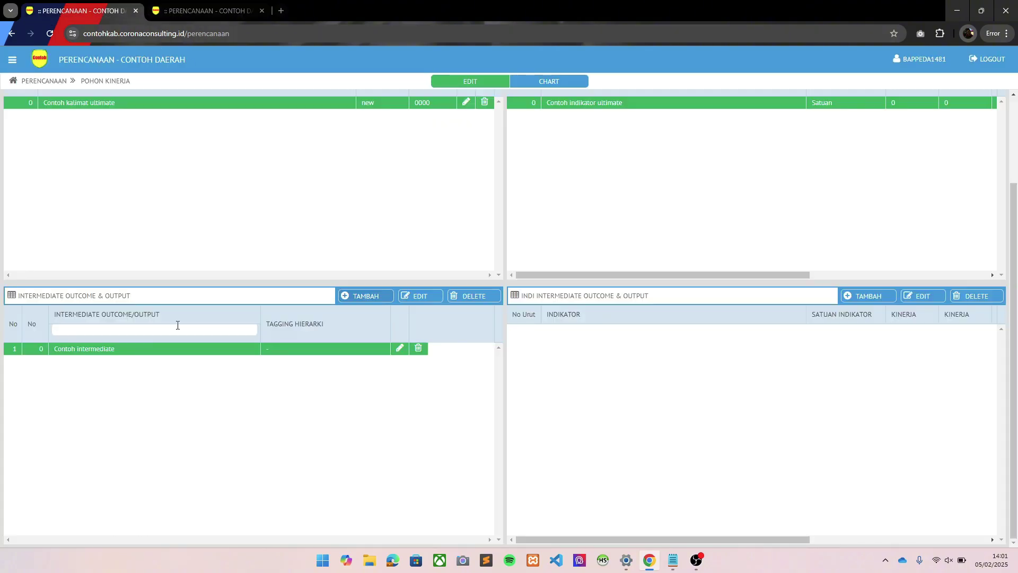
click(364, 301)
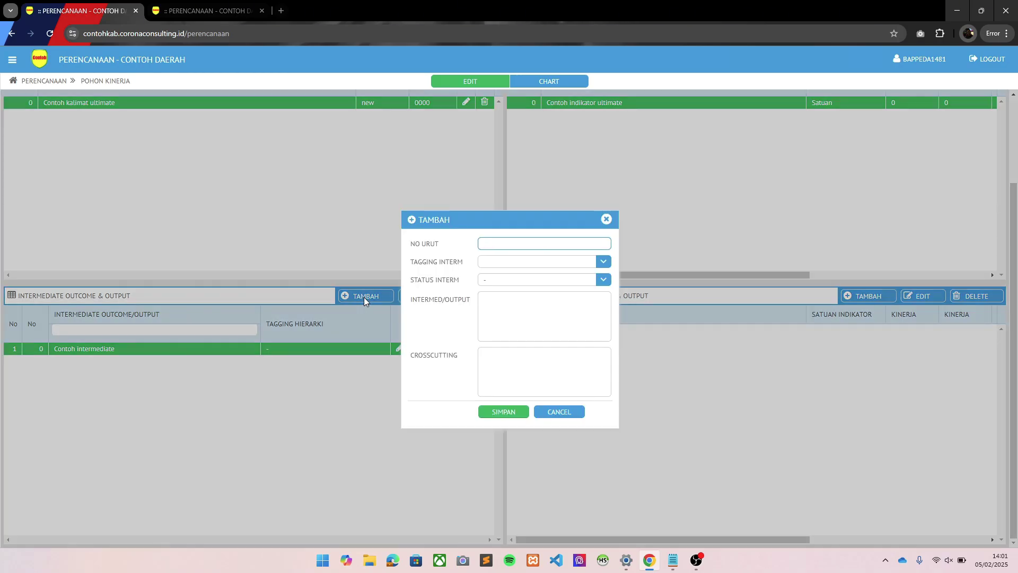
click(501, 321)
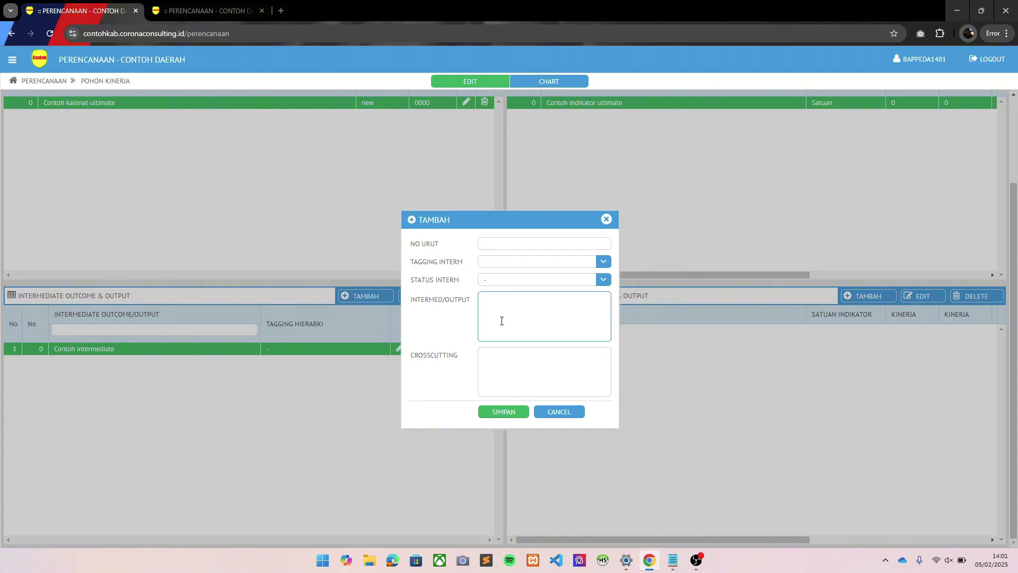
text(Contoh)
click(579, 411)
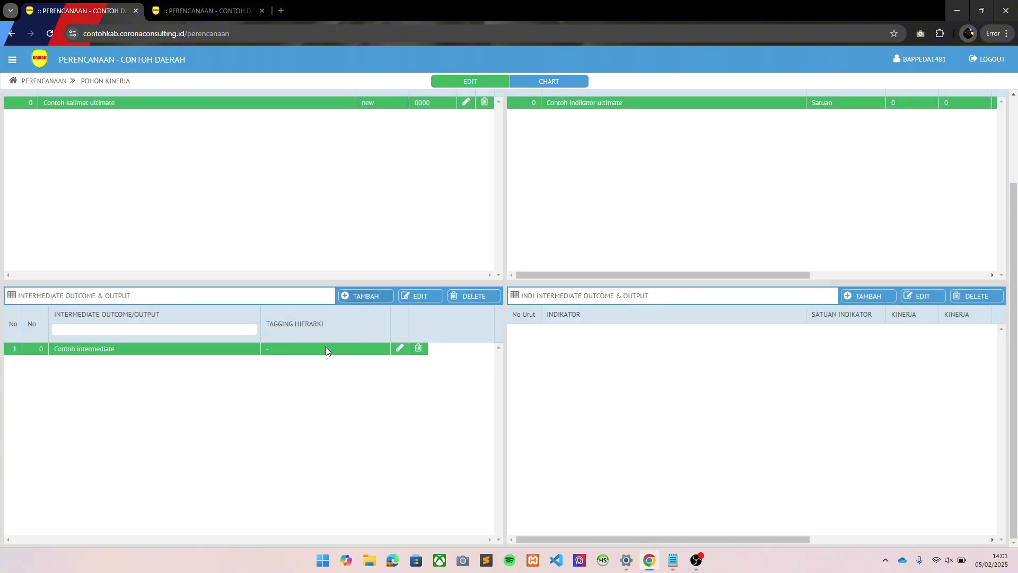
double_click(326, 346)
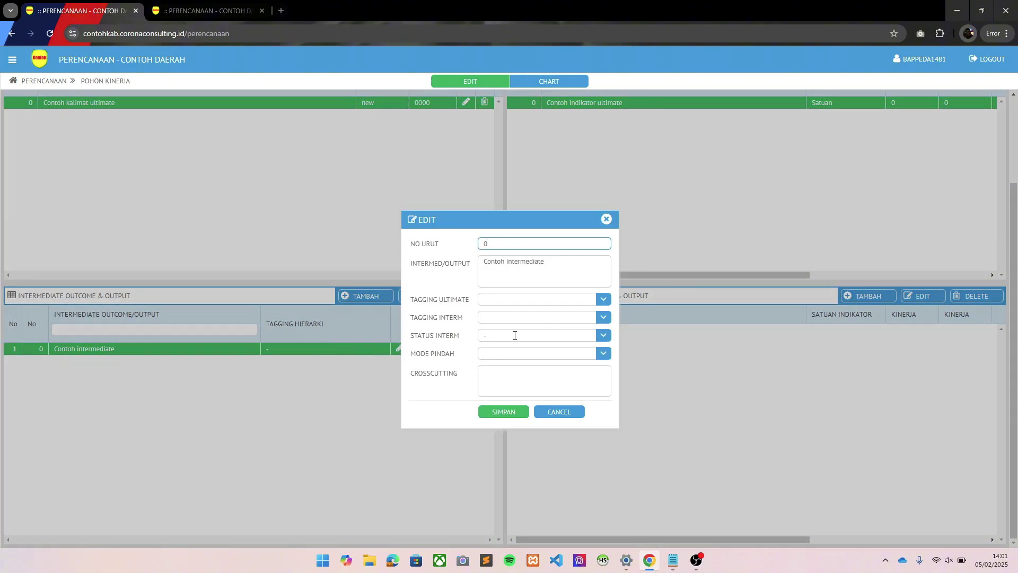
click(554, 415)
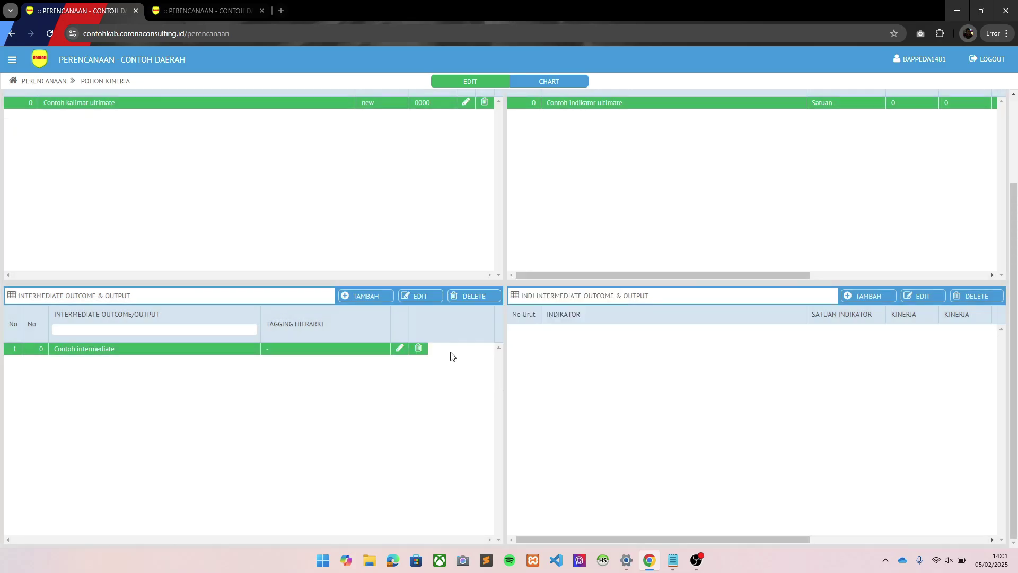
Add and save an Intermediate Outcome & Output entry "Contoh immediate" with the Status Interm "Immediate Outcome".
click(379, 295)
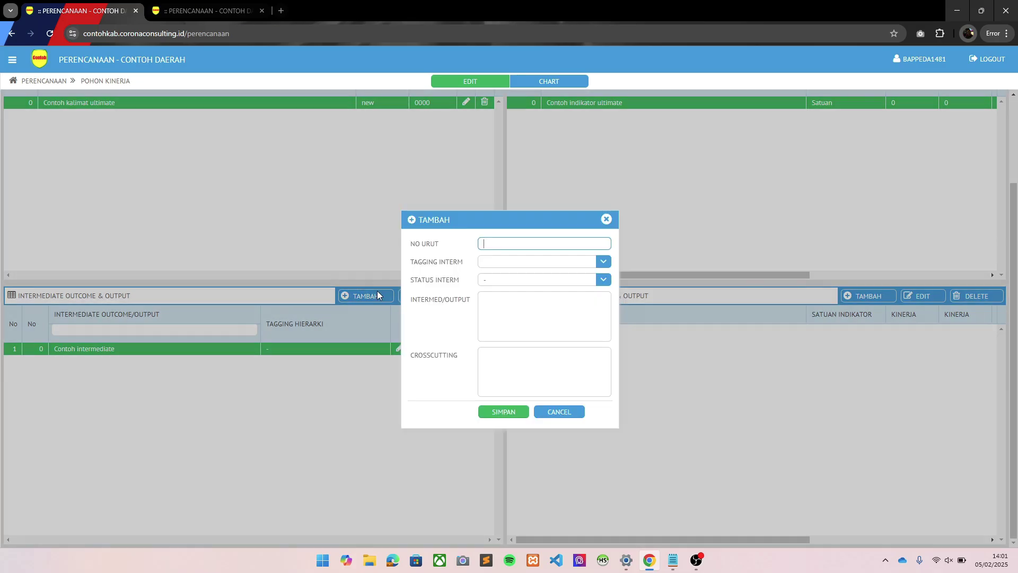
click(520, 306)
text(Contoh )
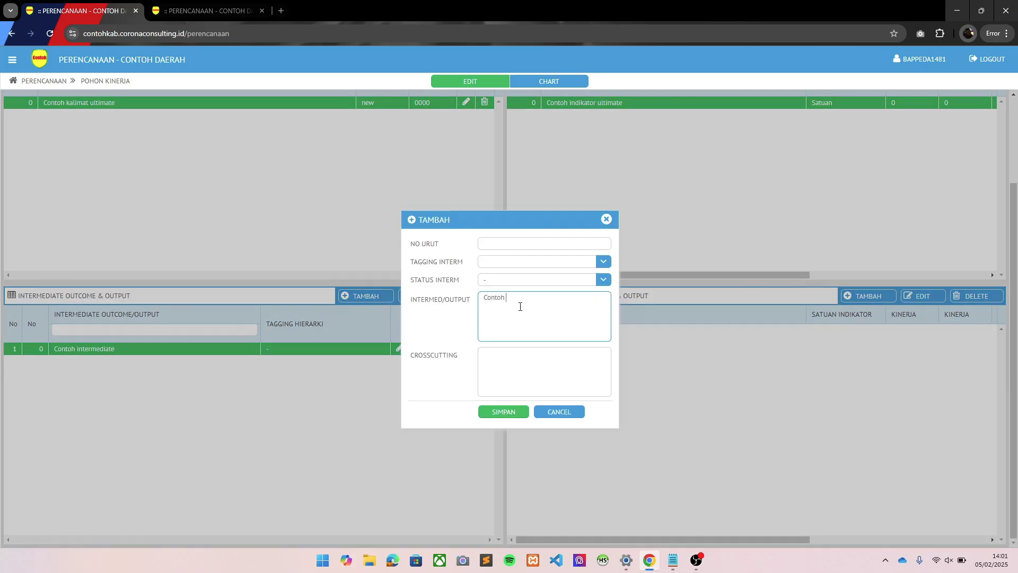
text(immediate)
click(527, 279)
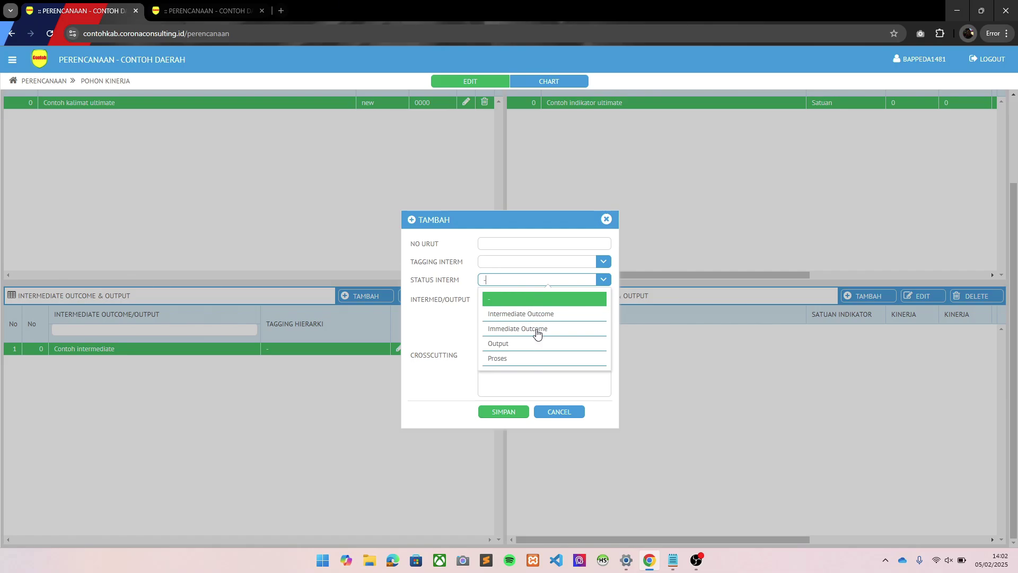
click(537, 329)
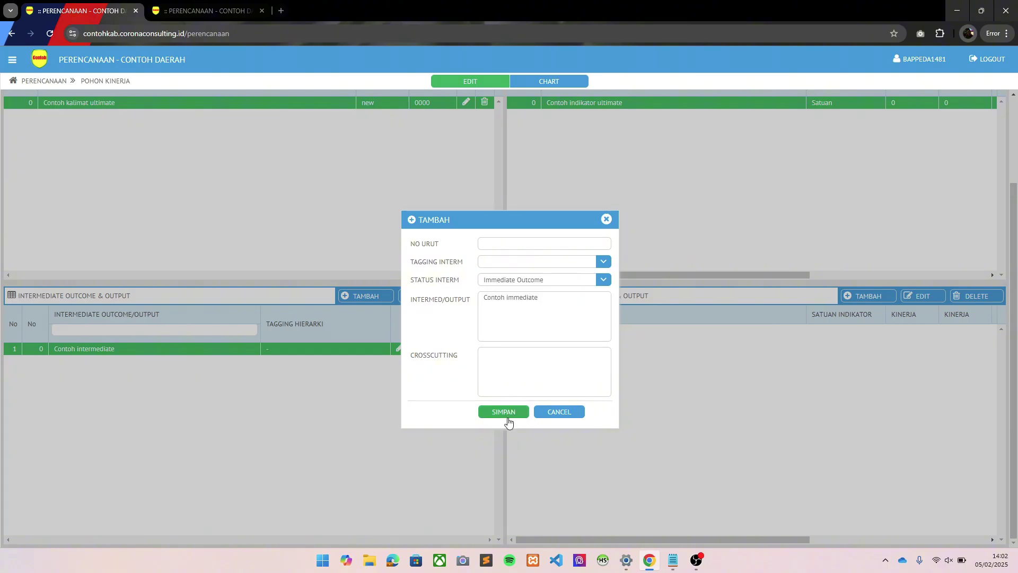
click(508, 413)
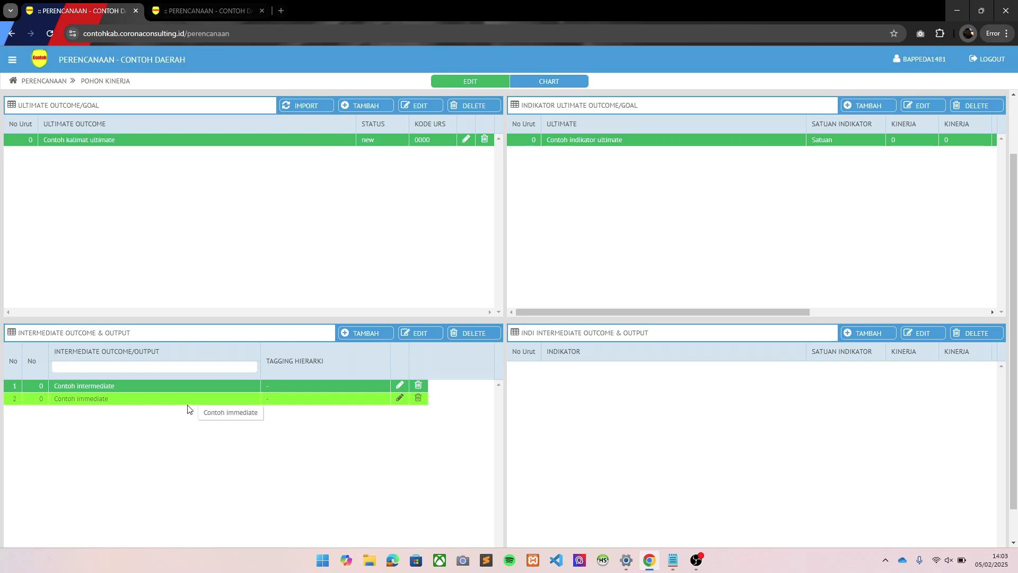
For the "Contoh immediate" entry, add and save an indicator "Contoh indikator immediate" with the unit "satuan".
click(255, 405)
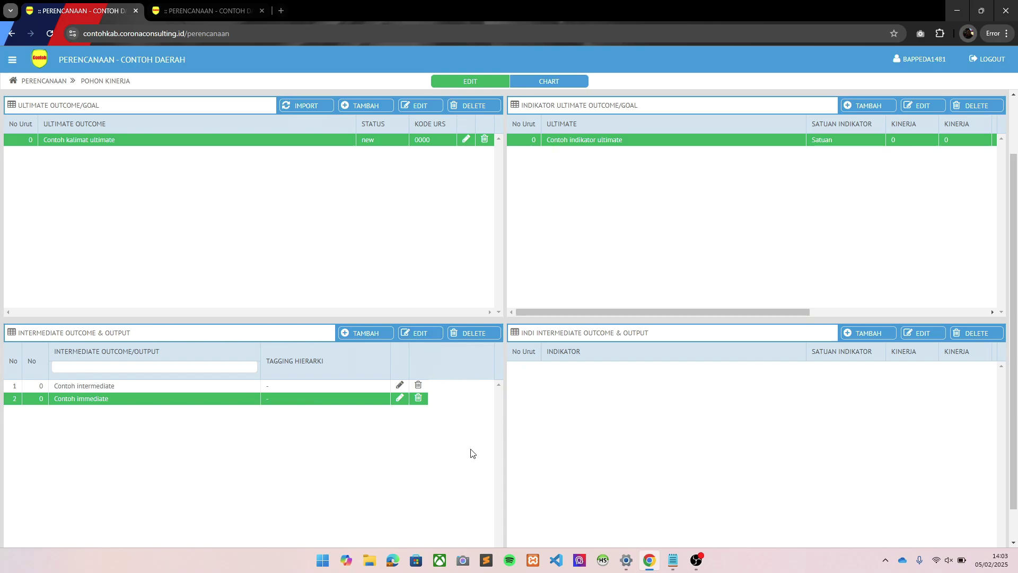
scroll(471, 452, down, 1)
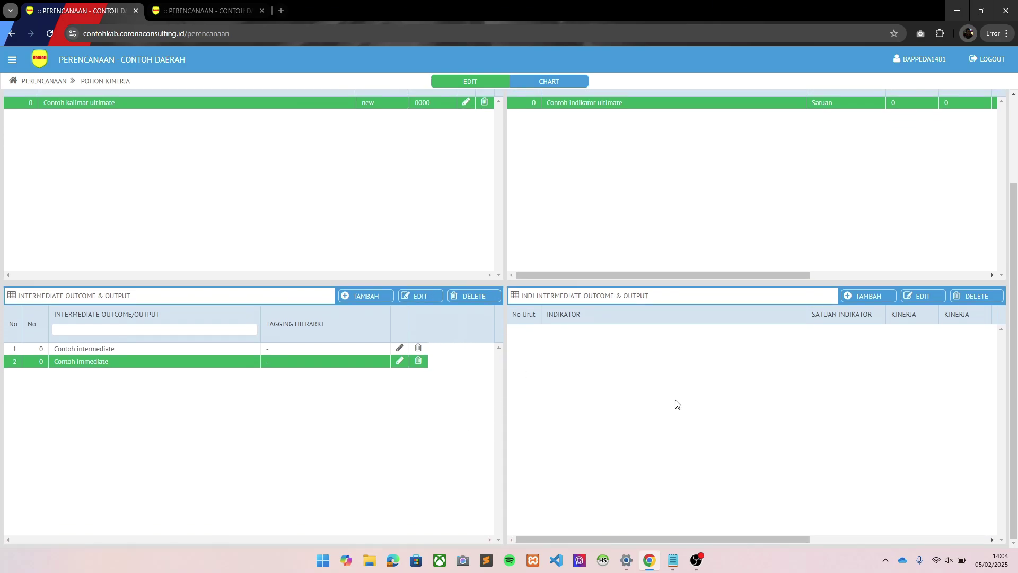
scroll(676, 402, up, 1)
scroll(702, 332, down, 1)
click(875, 297)
click(525, 248)
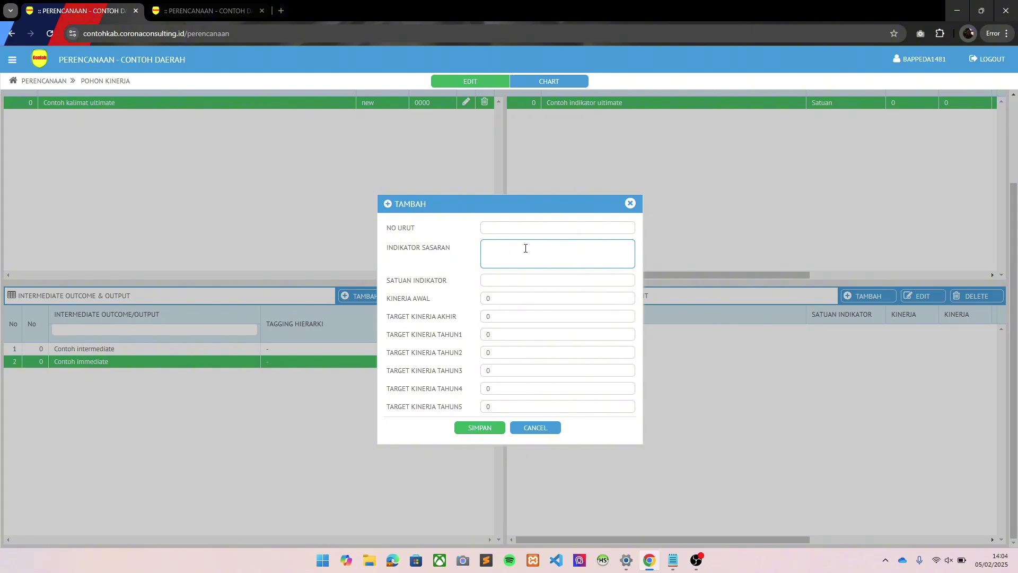
text(Contoh in)
text(dikator immediate)
key(Tab)
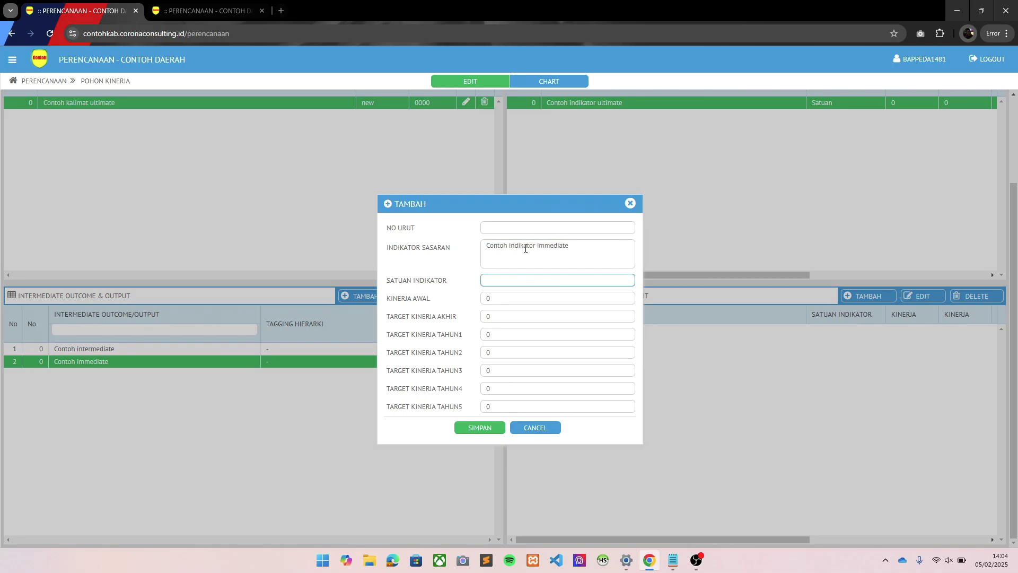
text(satuan)
click(469, 436)
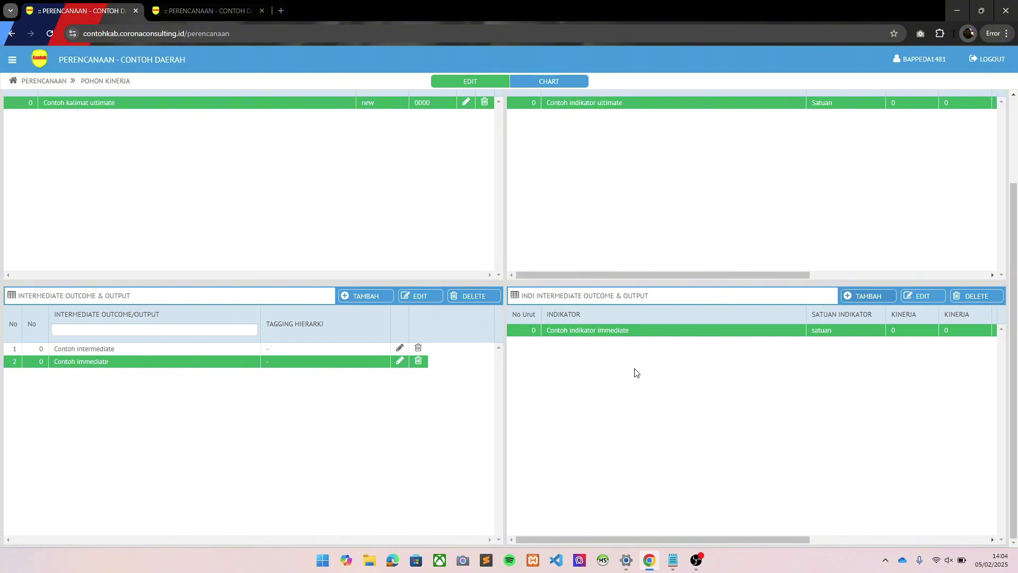
Examine the immediate outcome and its indicator in the refreshed chart in the second browser tab, and return to the edit tab.
click(200, 5)
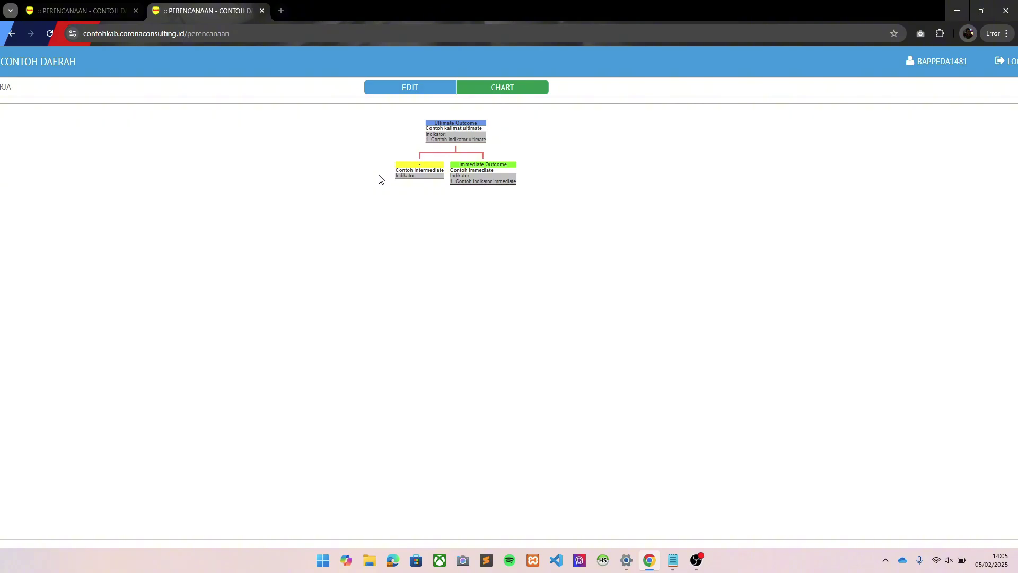
click(84, 4)
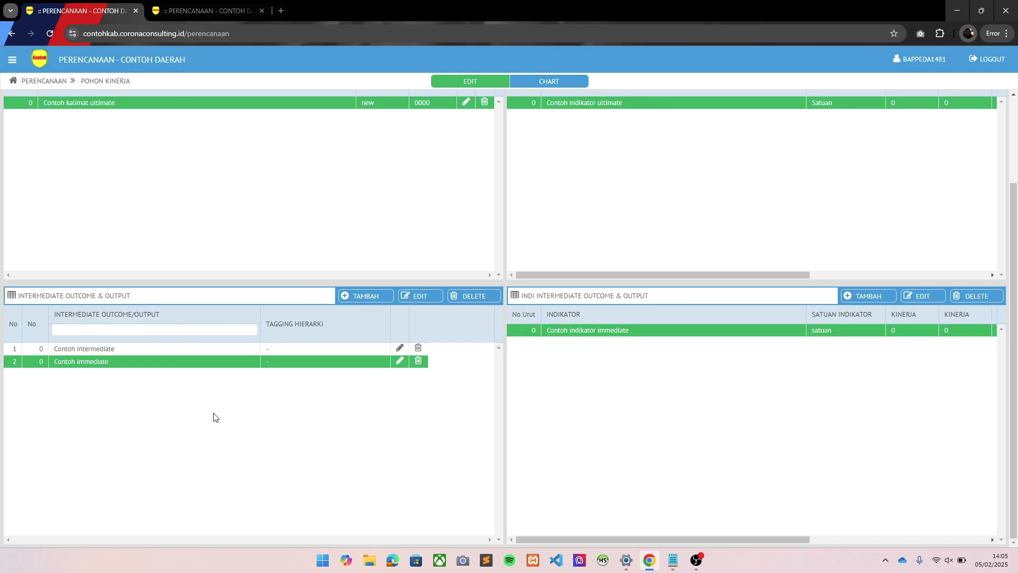
Add and save an Intermediate Outcome & Output entry "Contoh output" with the Status Interm "Output", and briefly check the chart tab.
click(366, 298)
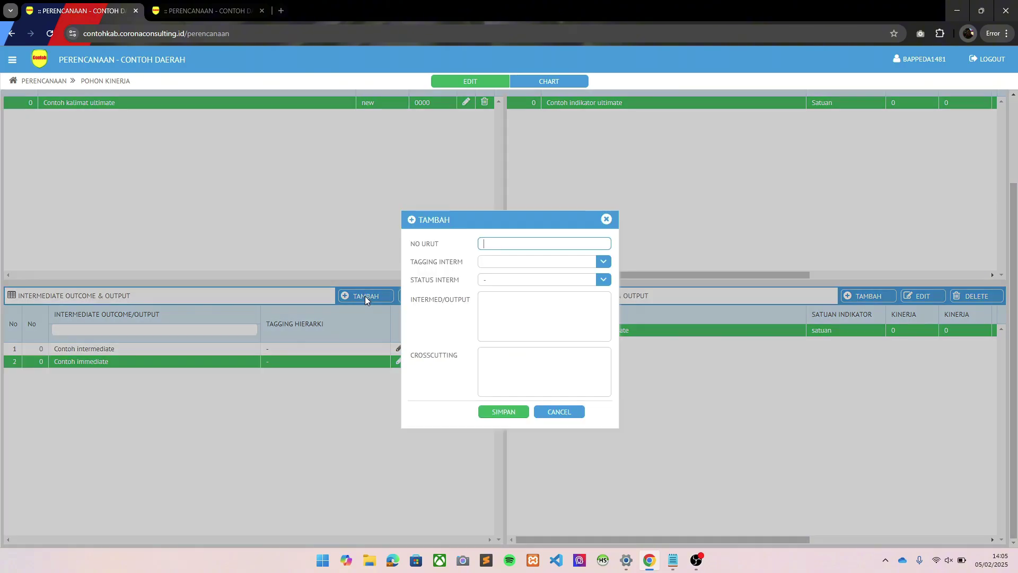
click(514, 329)
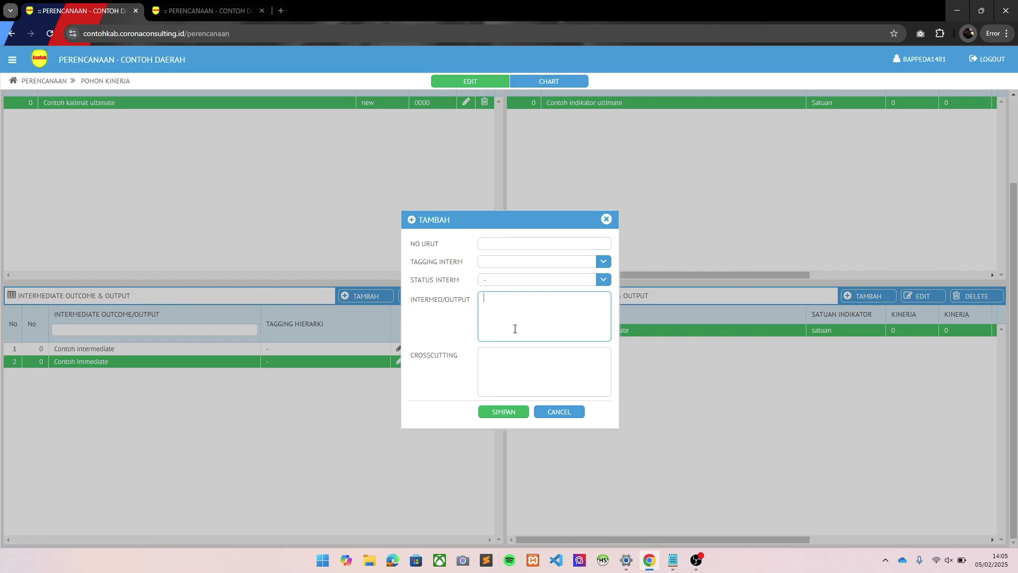
text(Contou)
text( output)
click(529, 278)
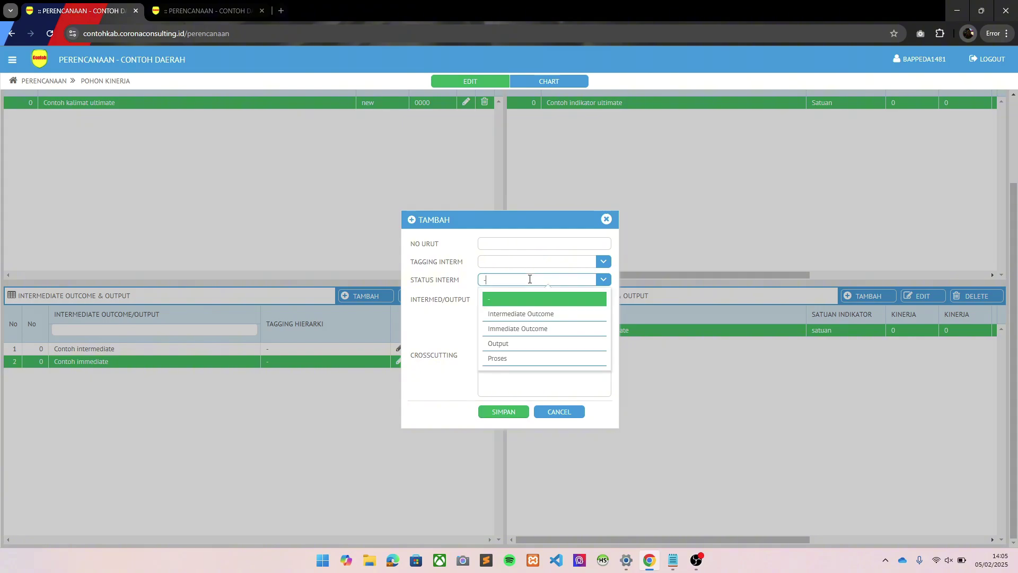
click(522, 345)
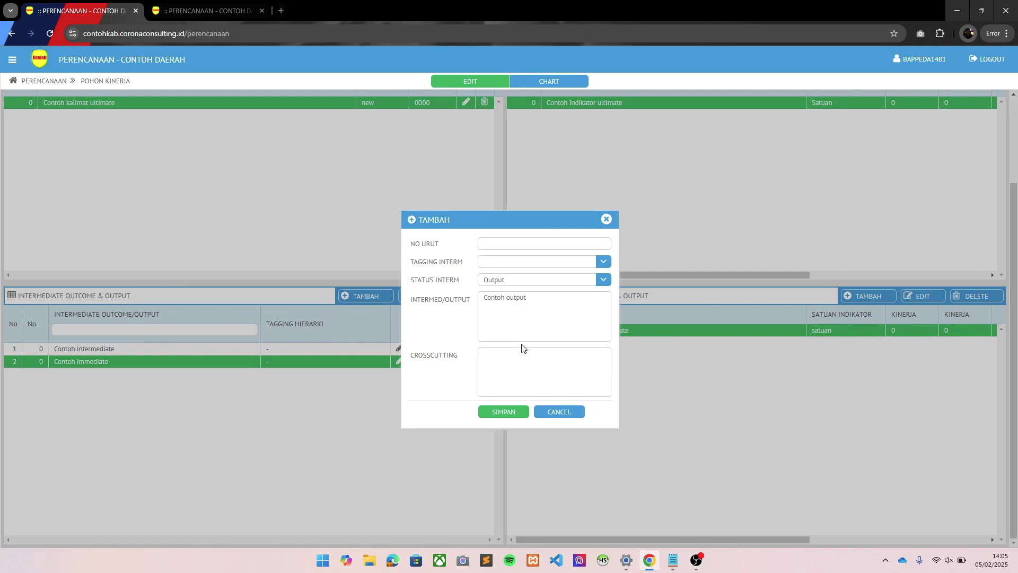
click(496, 414)
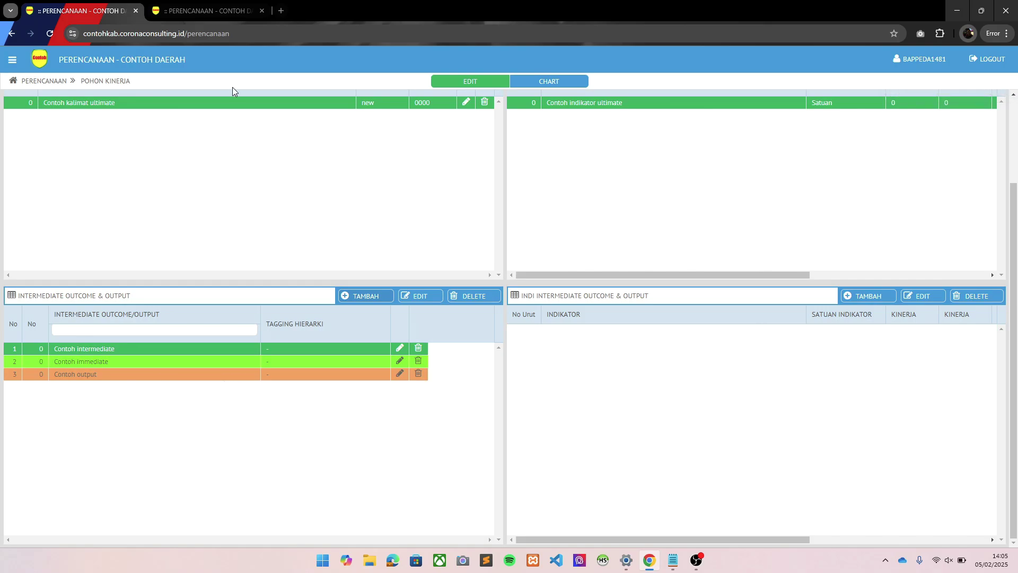
click(214, 5)
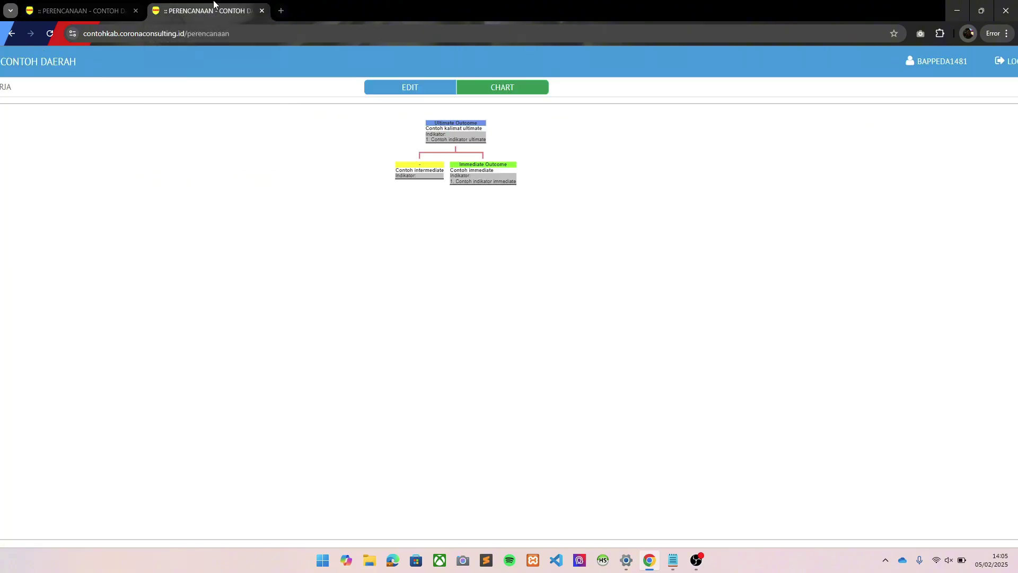
click(78, 4)
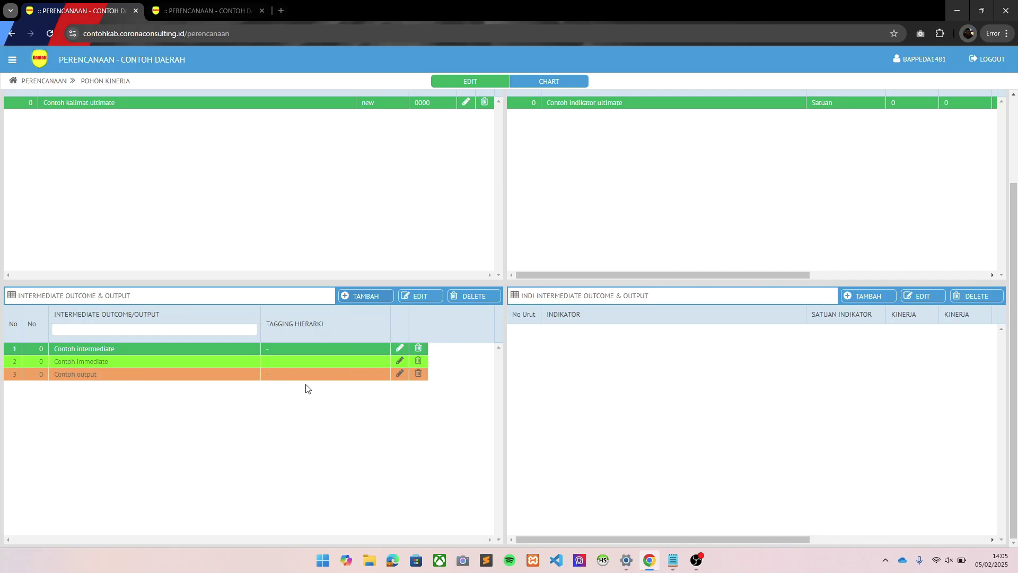
Add and save an Intermediate Outcome & Output entry "Contoh proses" with the Status Interm "Proses".
click(373, 300)
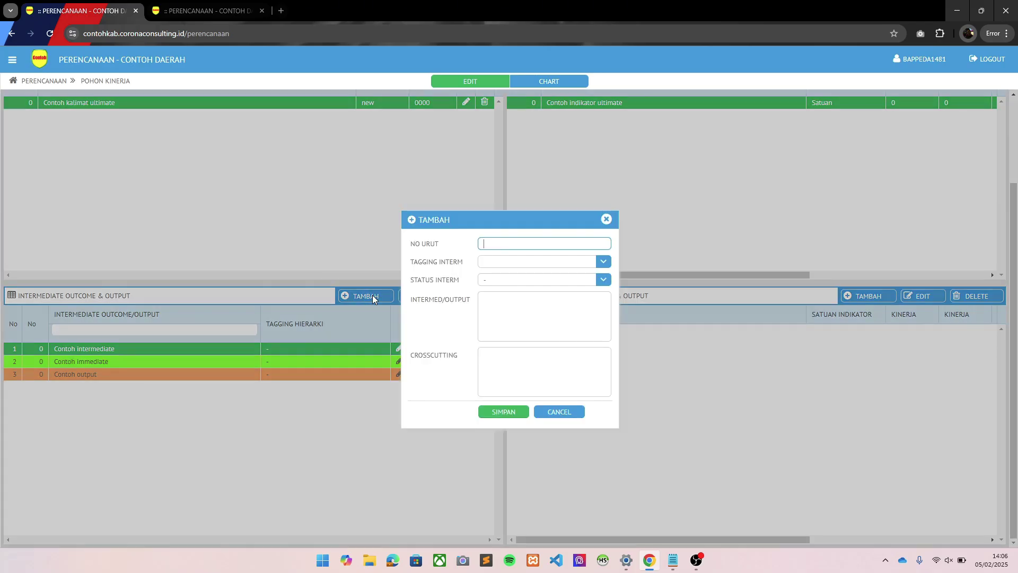
click(520, 278)
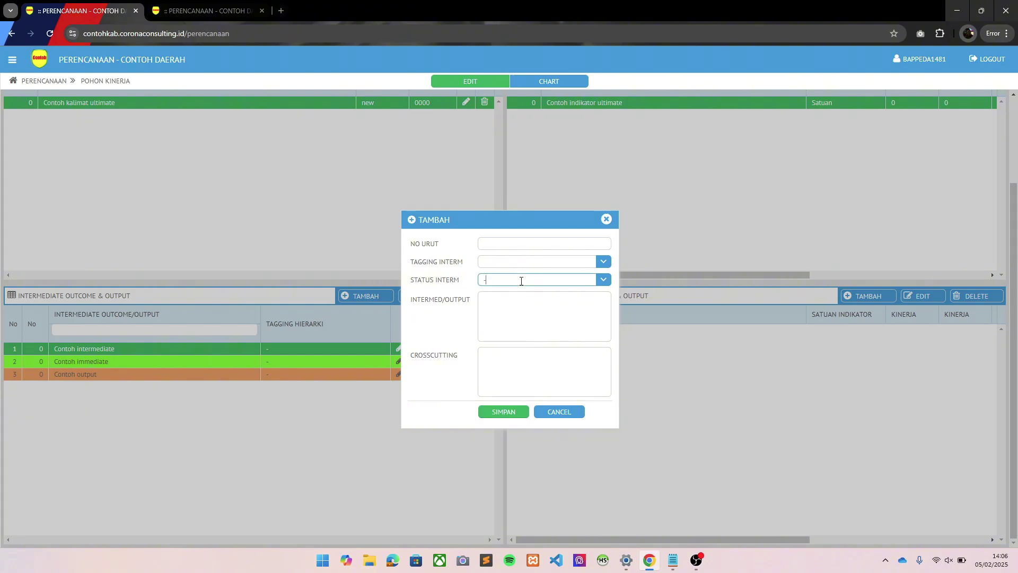
click(521, 360)
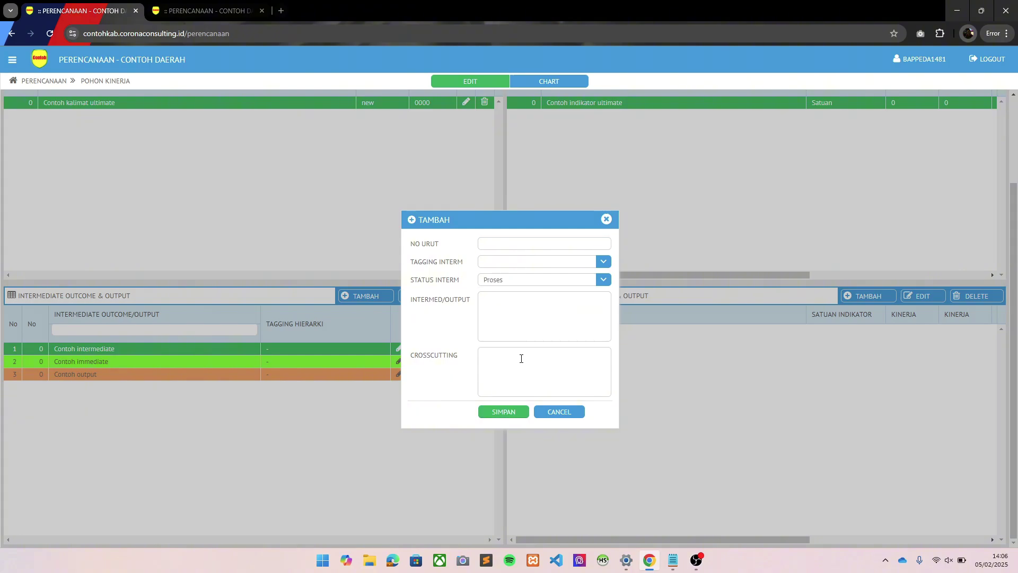
click(517, 295)
text(con)
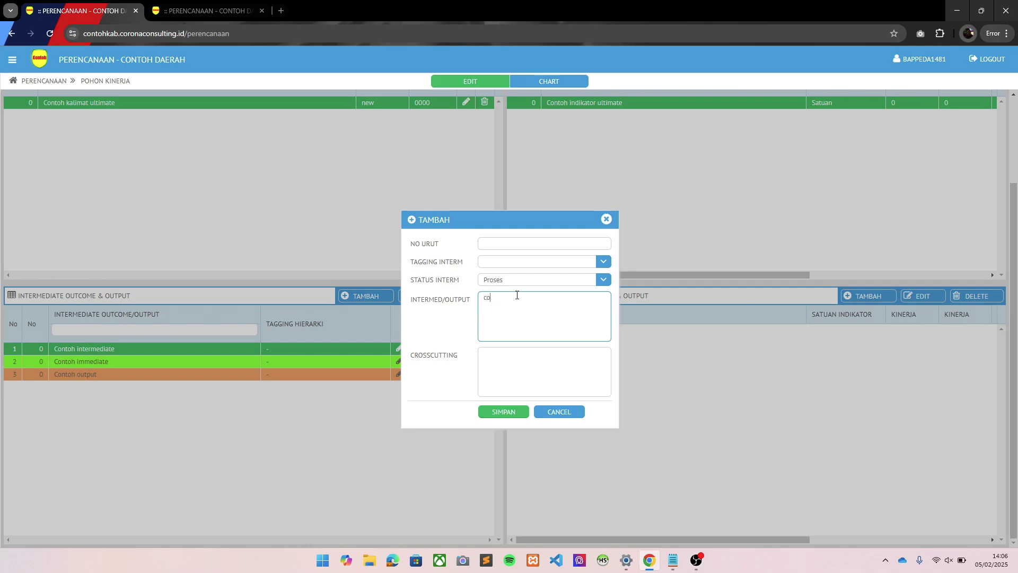
key(BackSpace)
key(BackSpace)
text(Contoh proses)
click(510, 417)
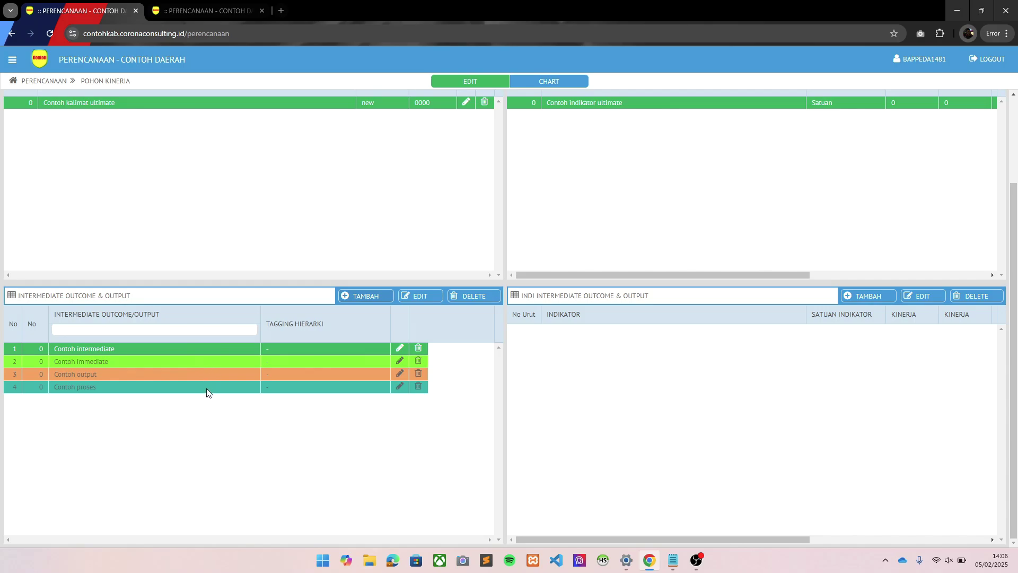
scroll(709, 389, right, 3)
scroll(709, 390, left, 3)
Reload the chart in the second browser tab and examine the output and process entries beneath the ultimate outcome.
click(200, 8)
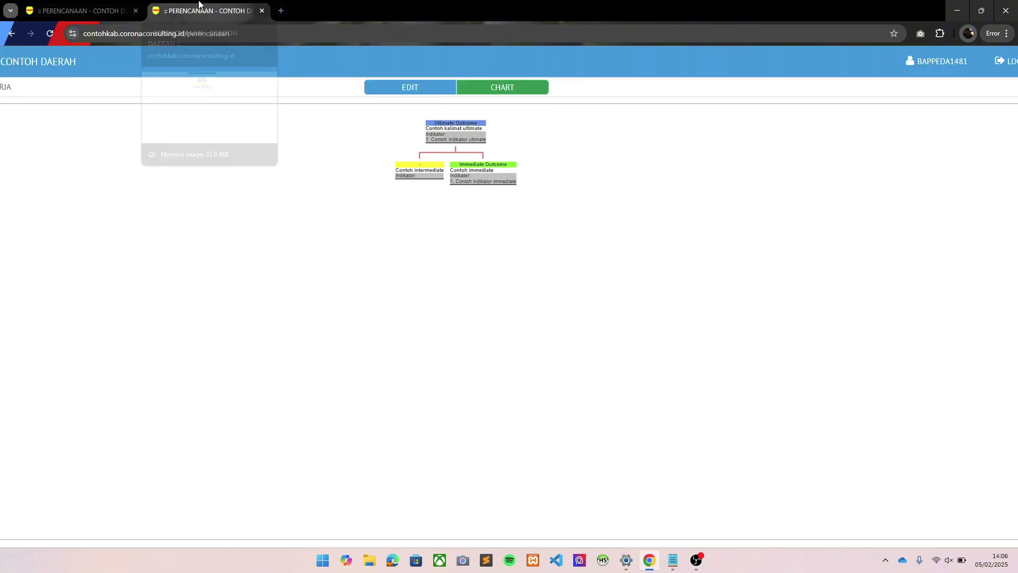
click(517, 93)
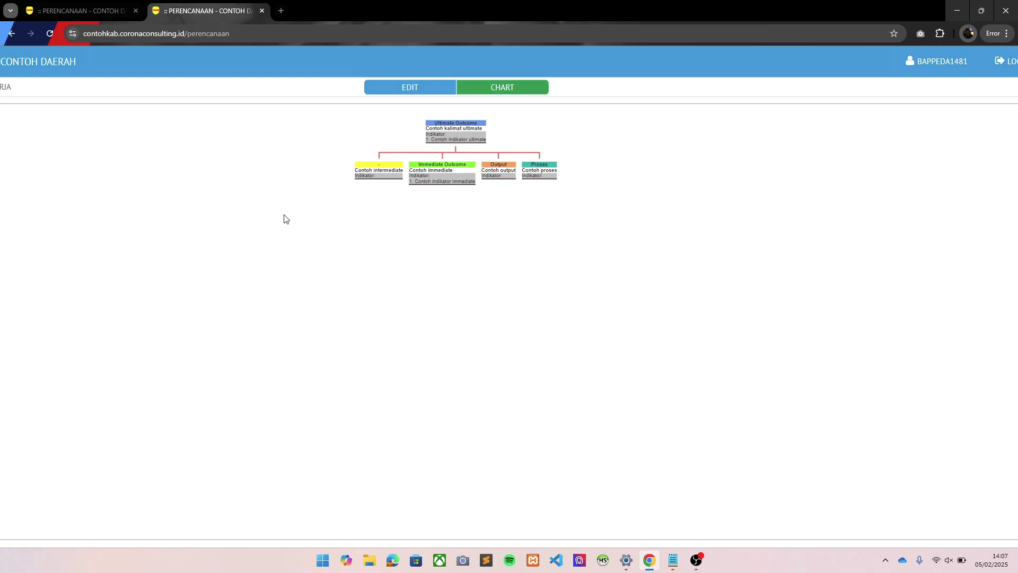
scroll(287, 219, down, 2)
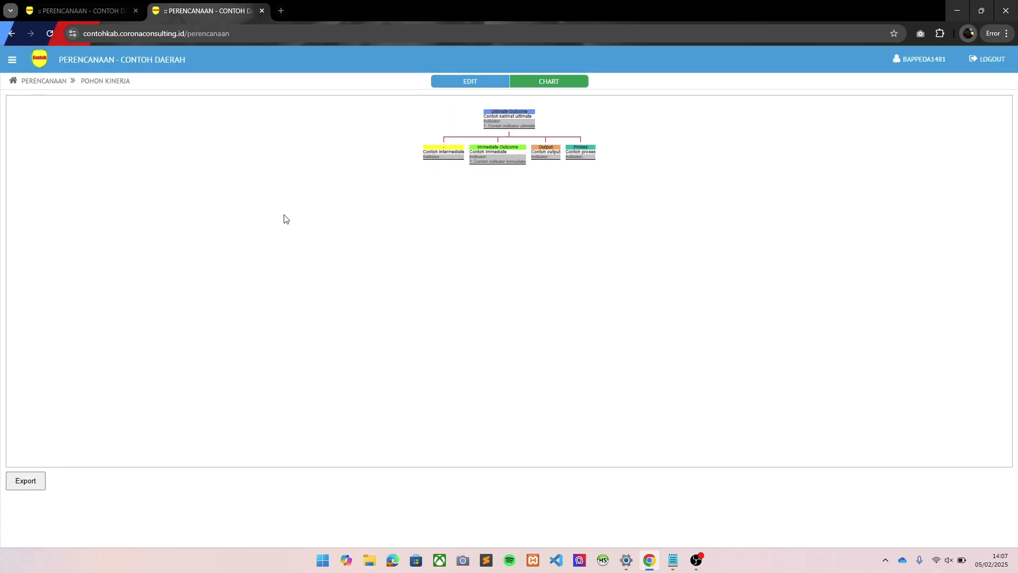
Return to the edit tab, set the Status Interm of "Contoh intermediate" to "Intermediate Outcome", and save the entry.
click(88, 3)
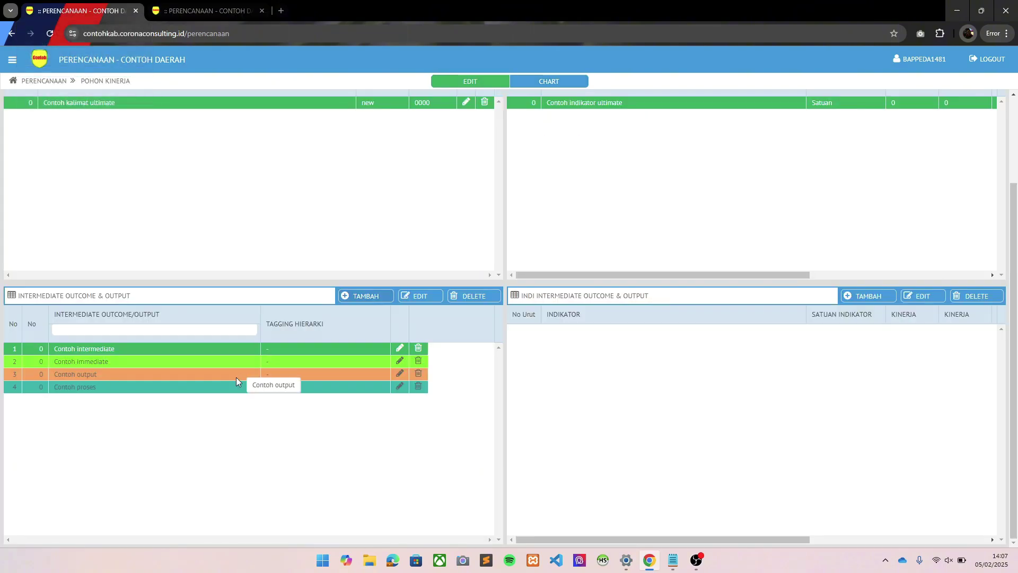
double_click(118, 348)
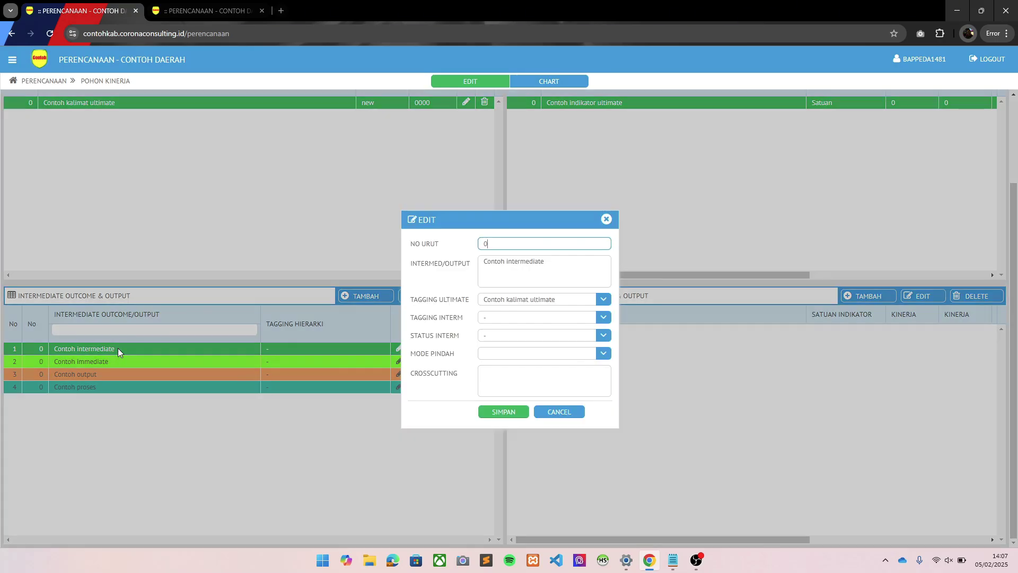
click(513, 334)
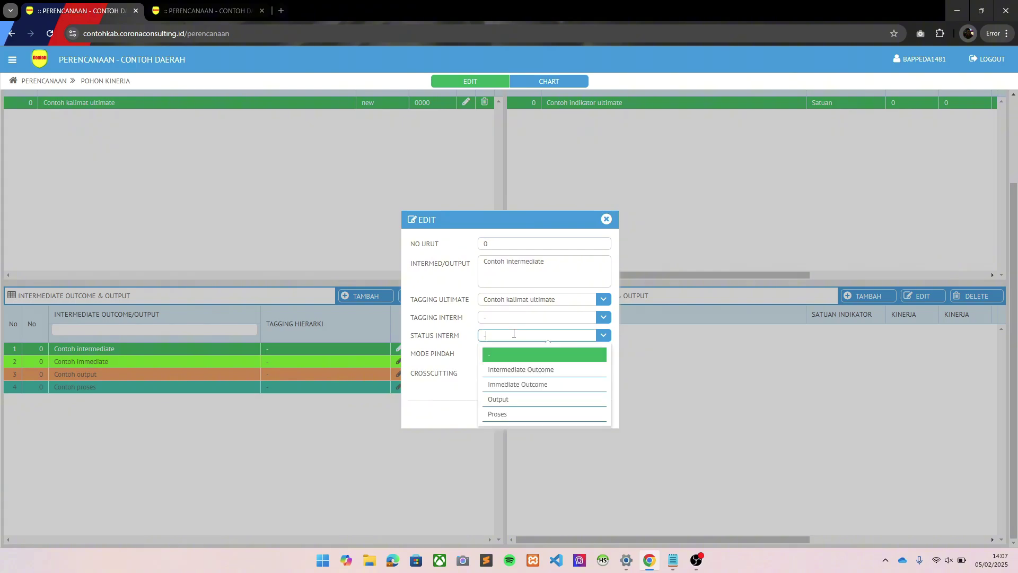
click(522, 371)
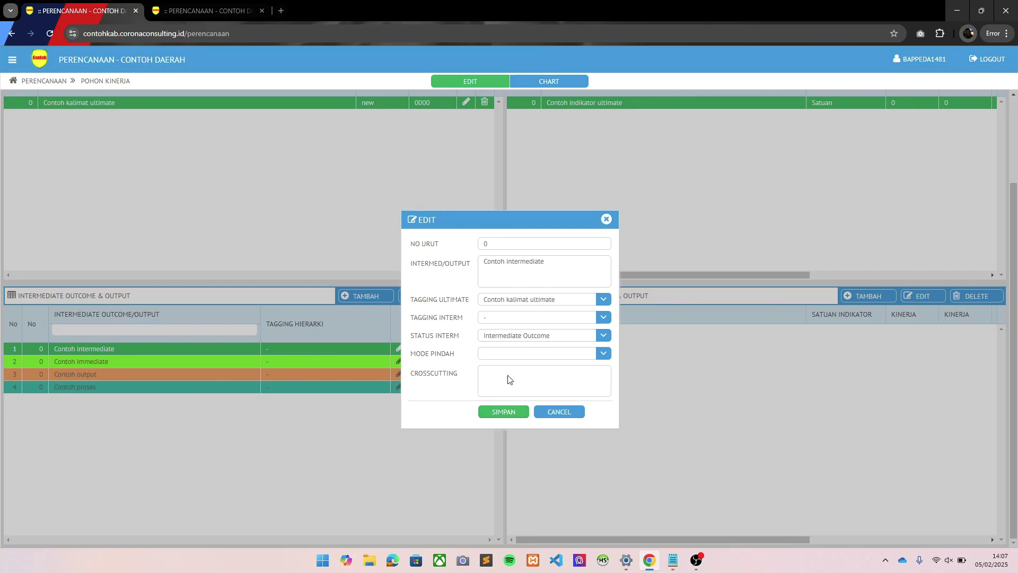
click(504, 412)
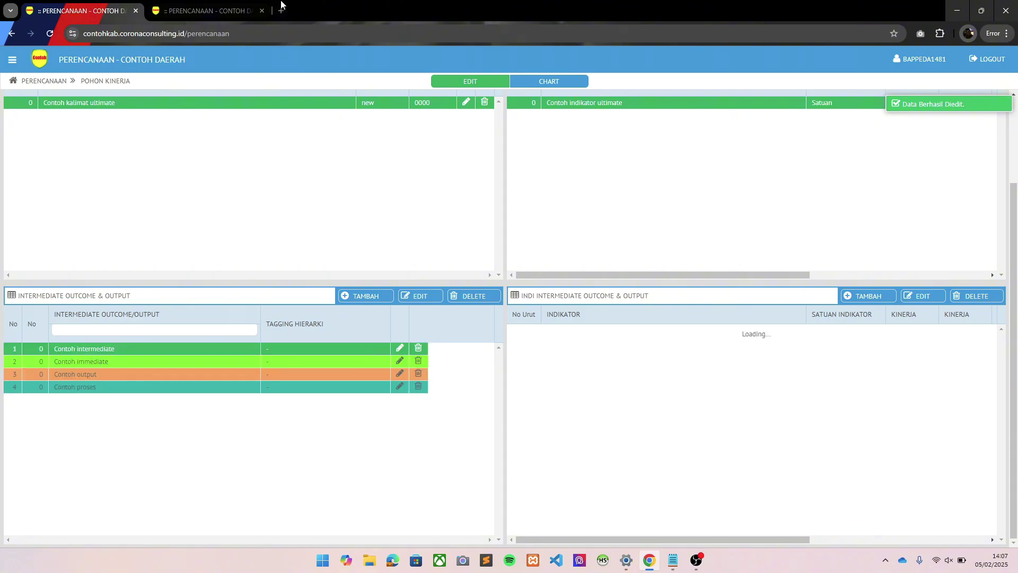
Refresh the chart in the second browser tab and examine how the "Contoh intermediate" entry is labelled.
click(230, 5)
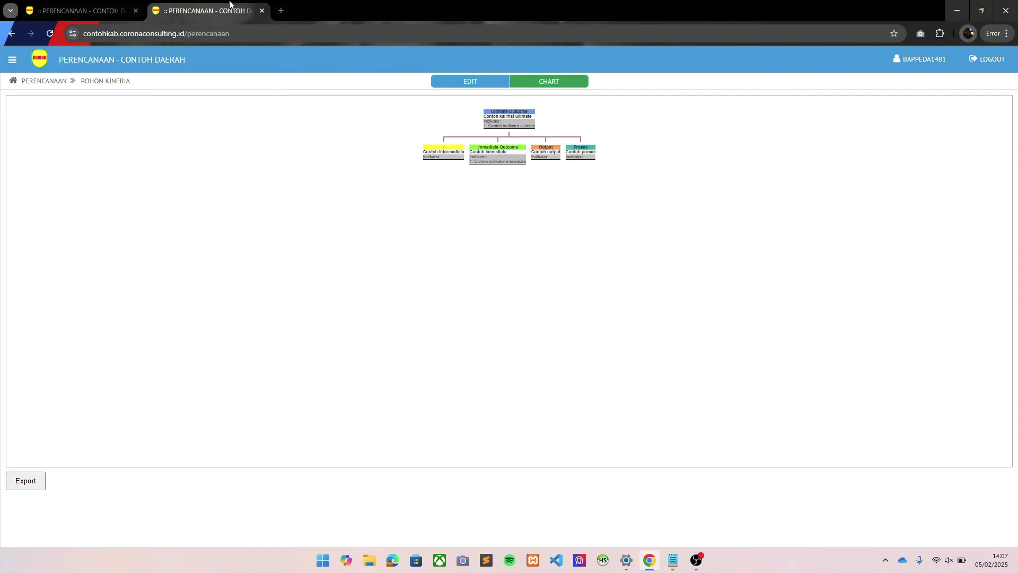
click(570, 84)
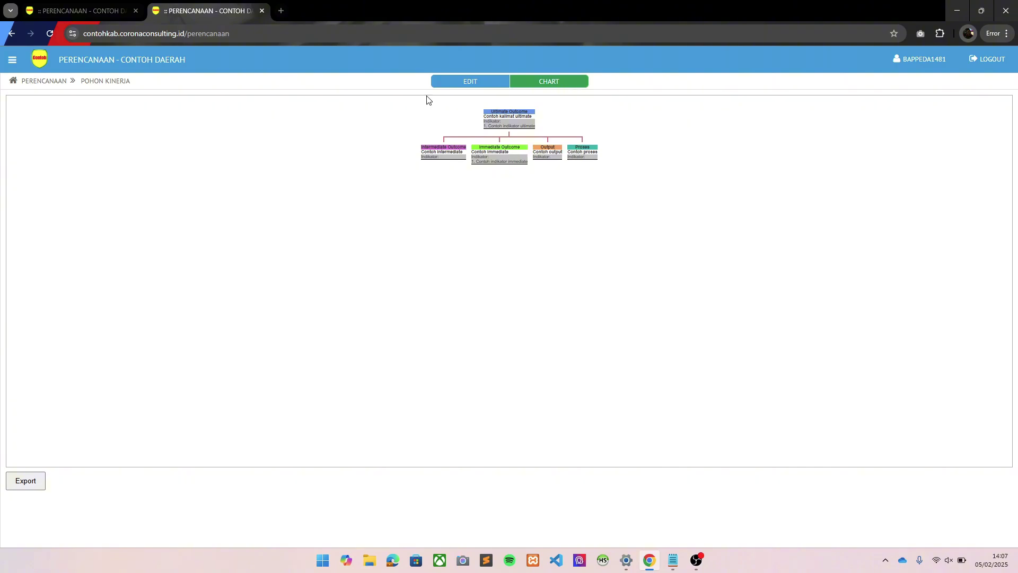
scroll(407, 153, up, 5)
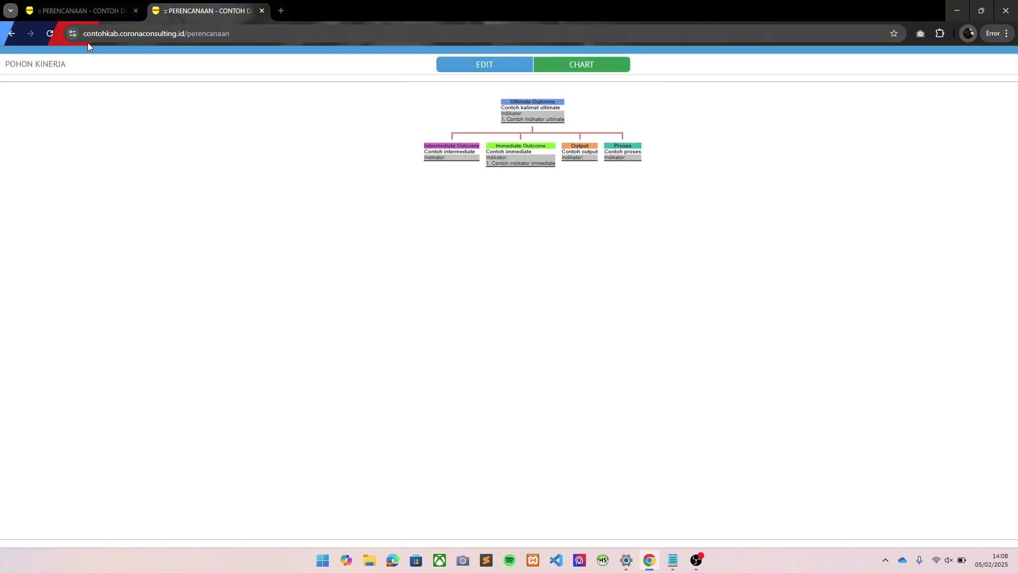
In the edit tab, set the Tagging Interm of "Contoh immediate" to "Contoh intermediate" and save the entry.
click(79, 10)
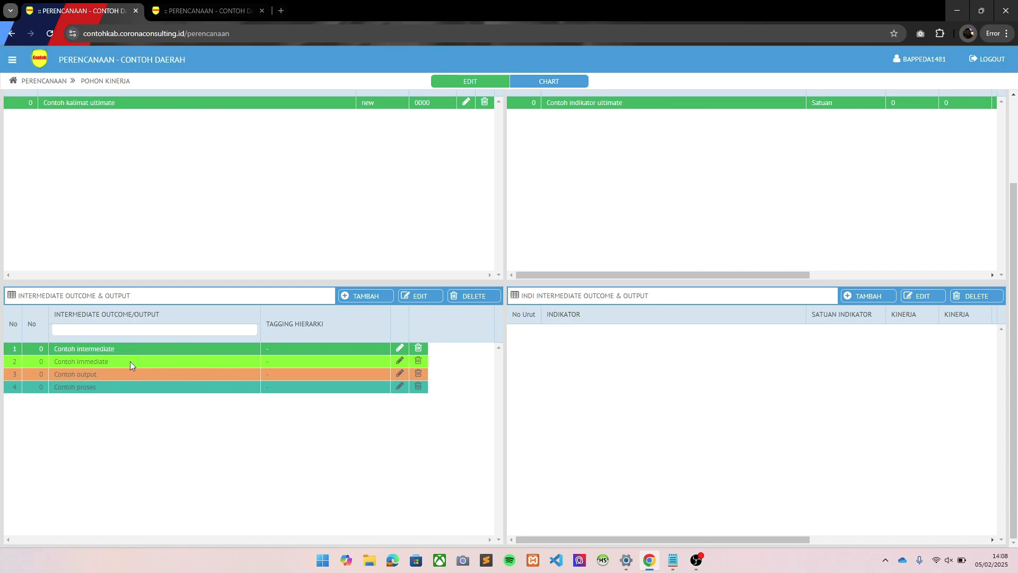
click(291, 363)
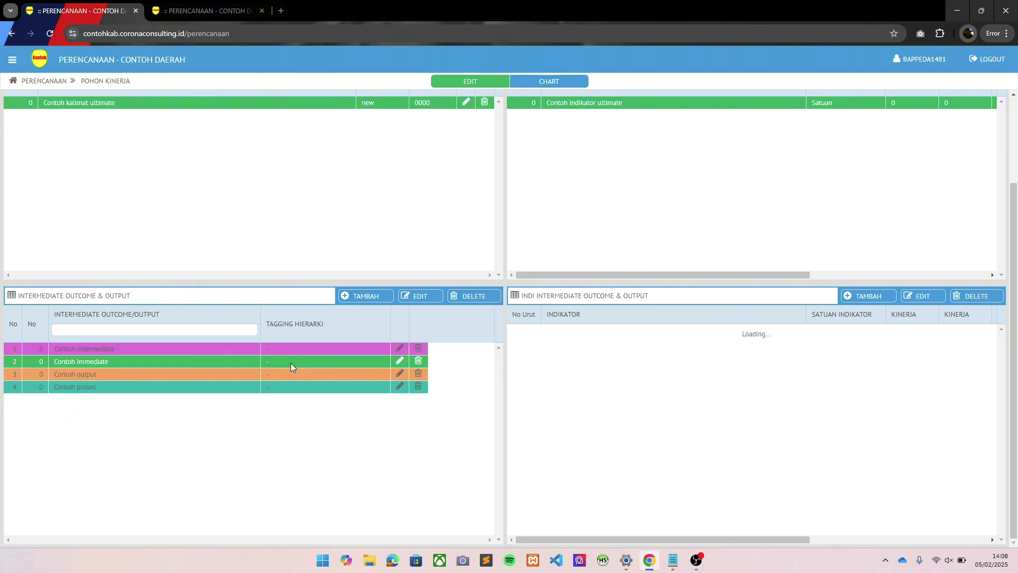
double_click(107, 362)
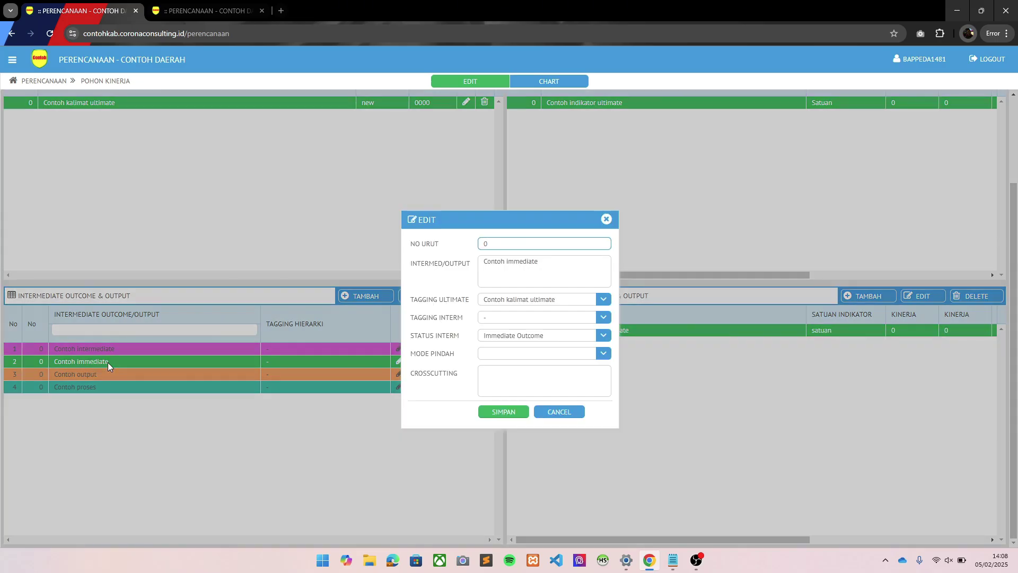
click(518, 317)
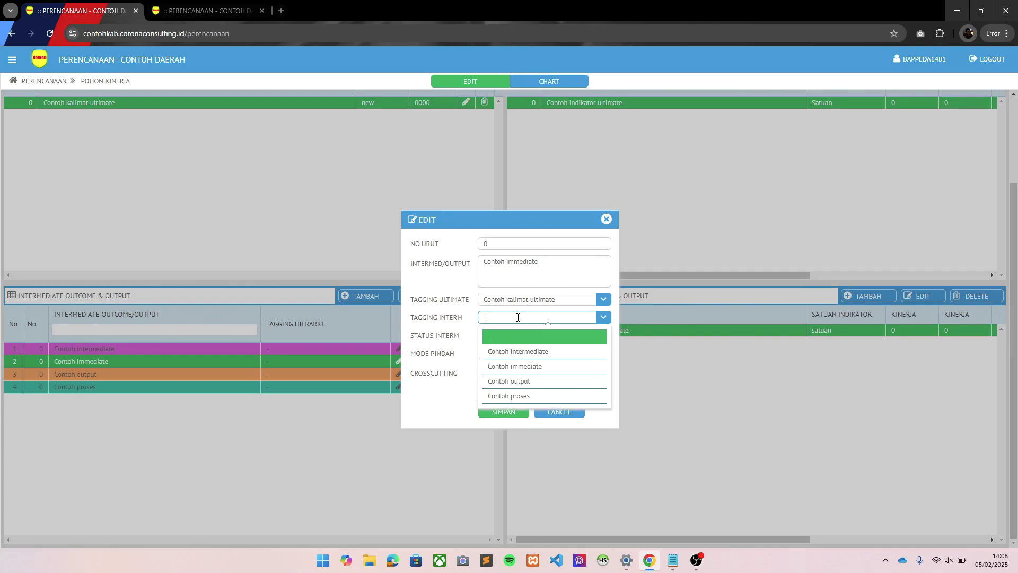
click(524, 353)
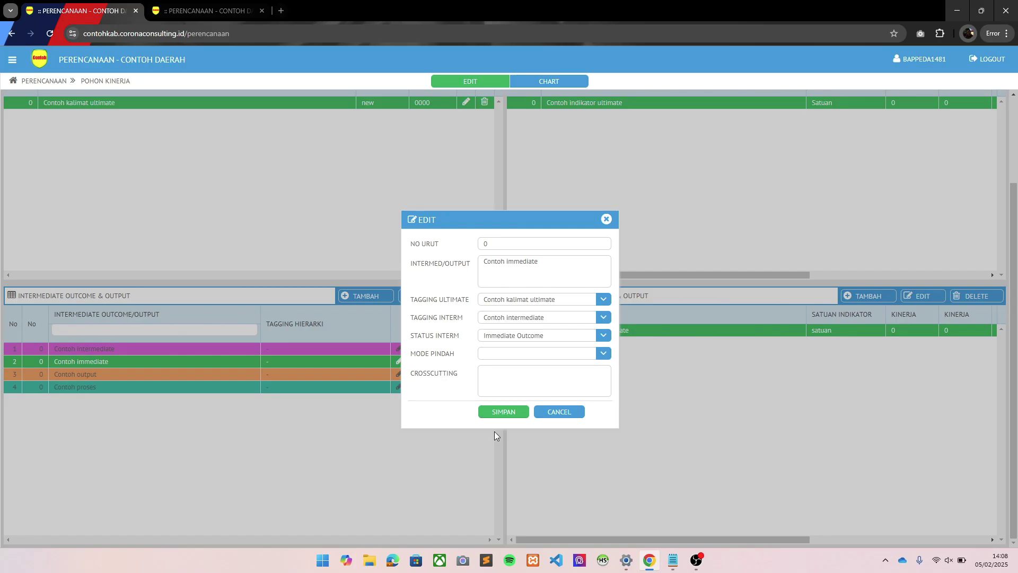
click(509, 413)
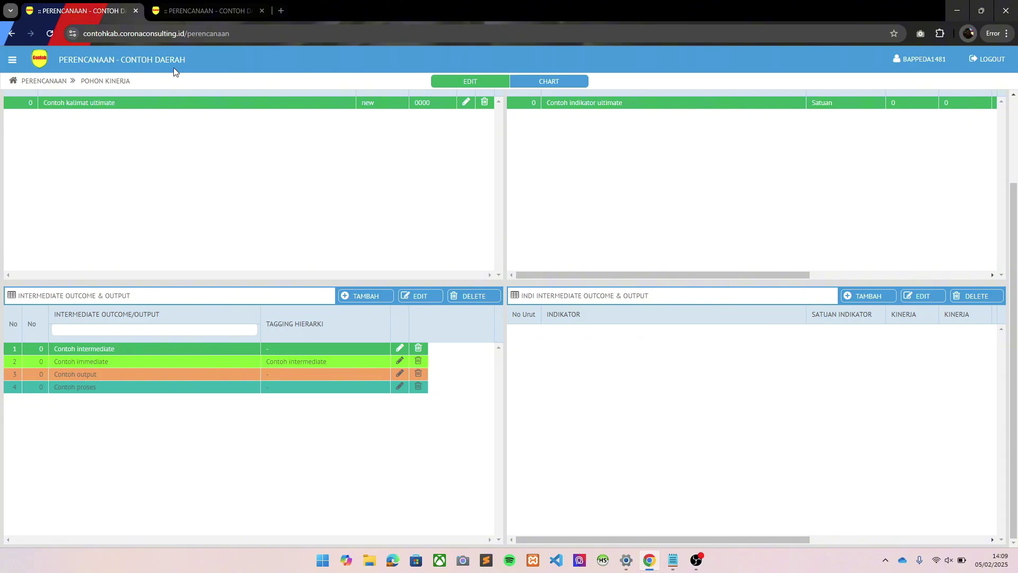
Refresh the chart in the second browser tab and examine the position of the immediate outcome in the hierarchy.
click(215, 6)
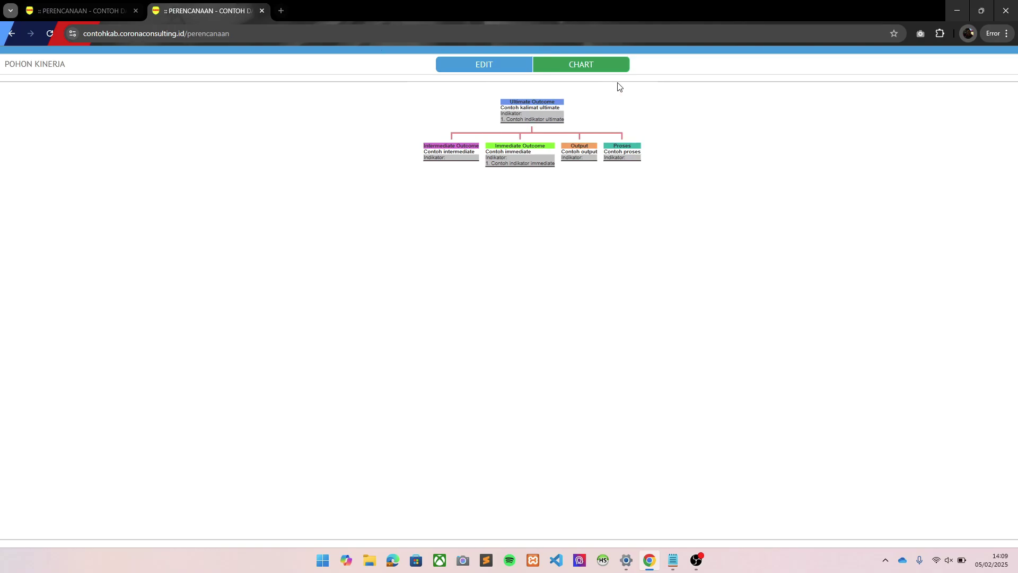
click(616, 64)
click(616, 64)
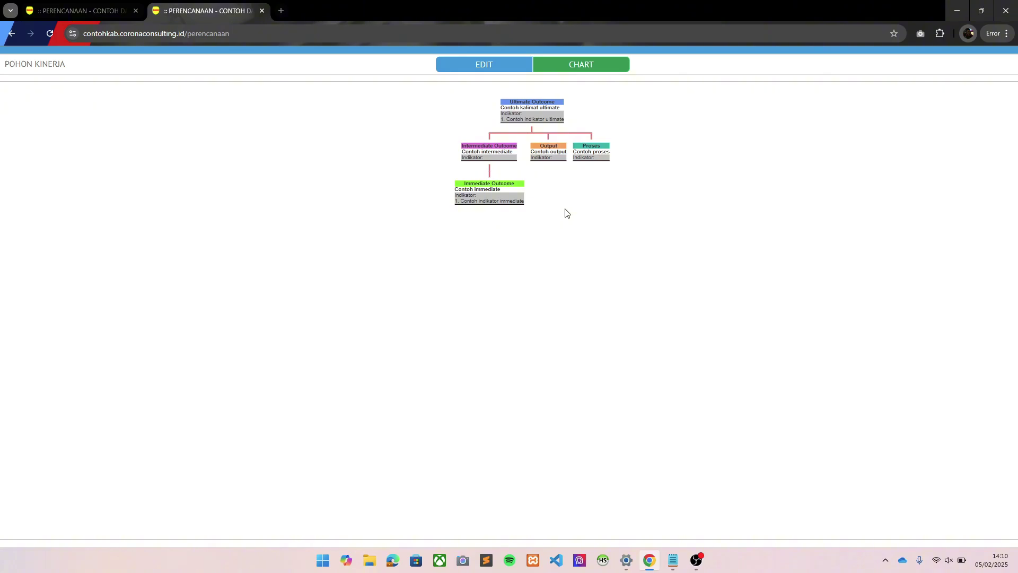
In the edit tab, set the Tagging Interm of "Contoh output" to "Contoh immediate" and save the entry.
click(99, 4)
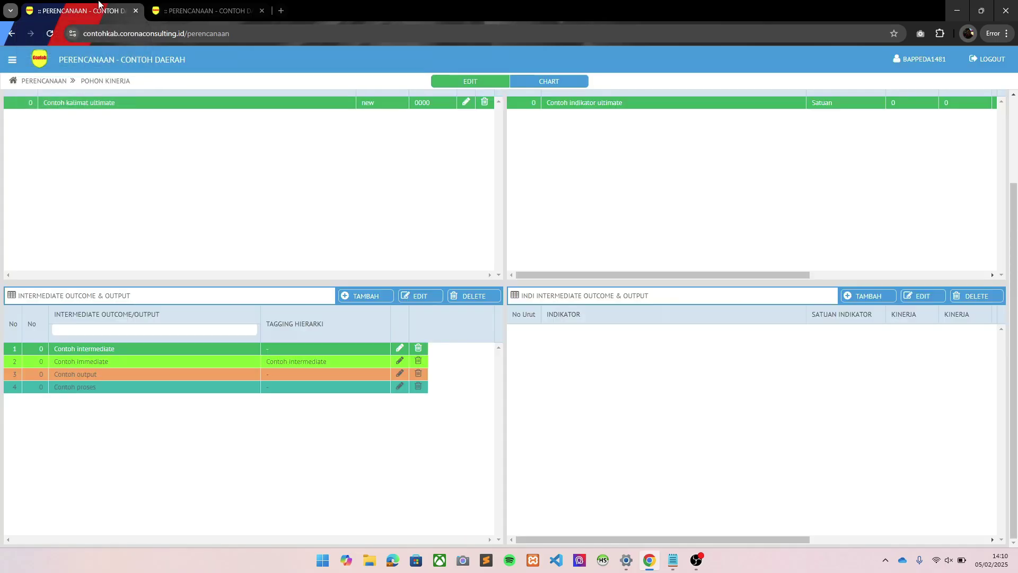
click(195, 374)
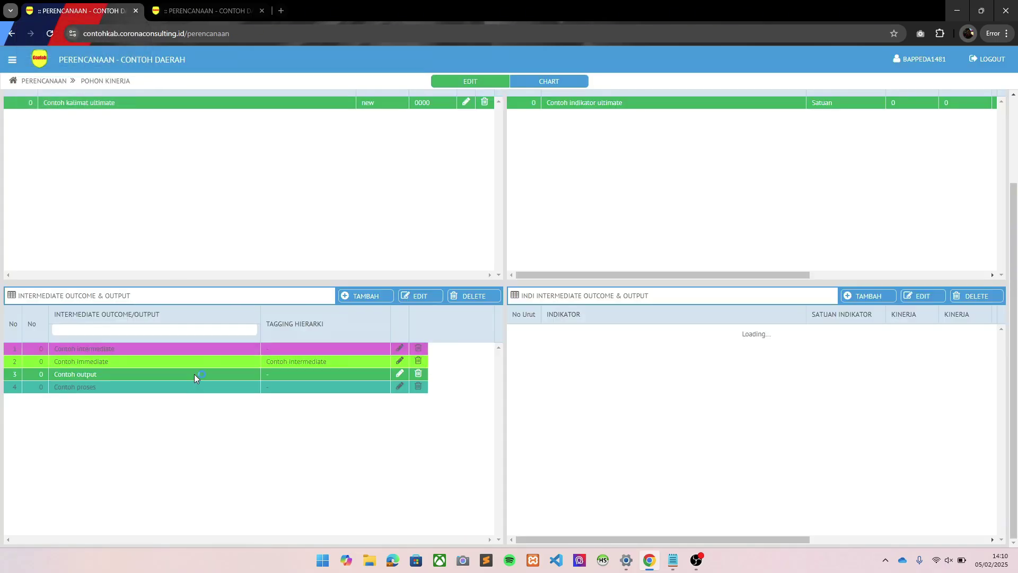
double_click(194, 374)
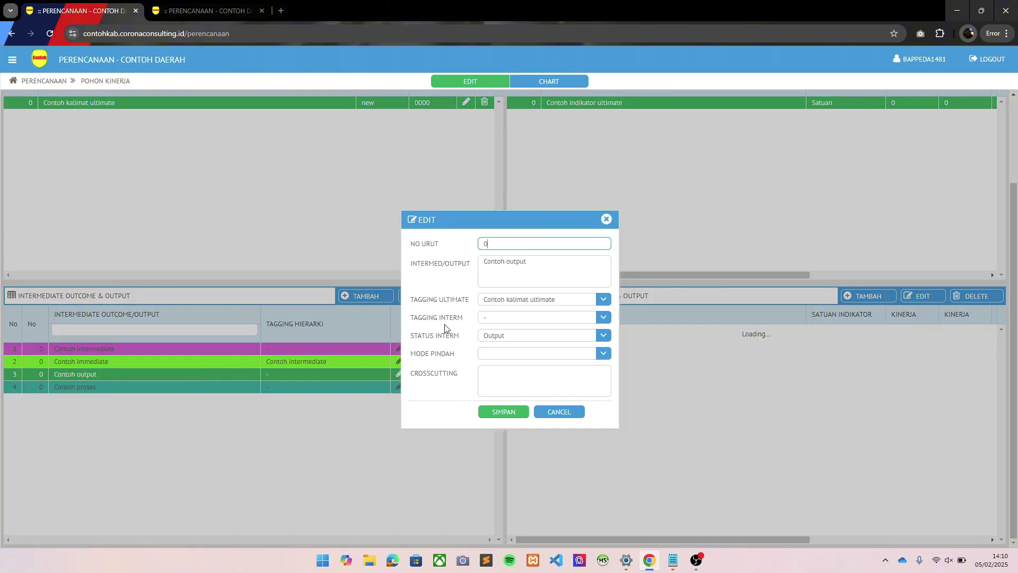
click(559, 412)
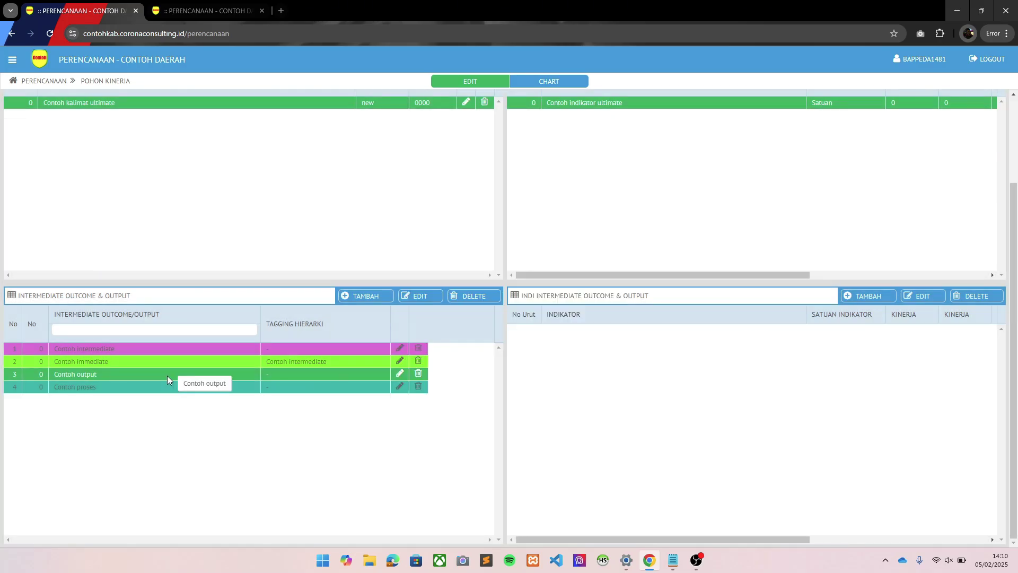
double_click(167, 375)
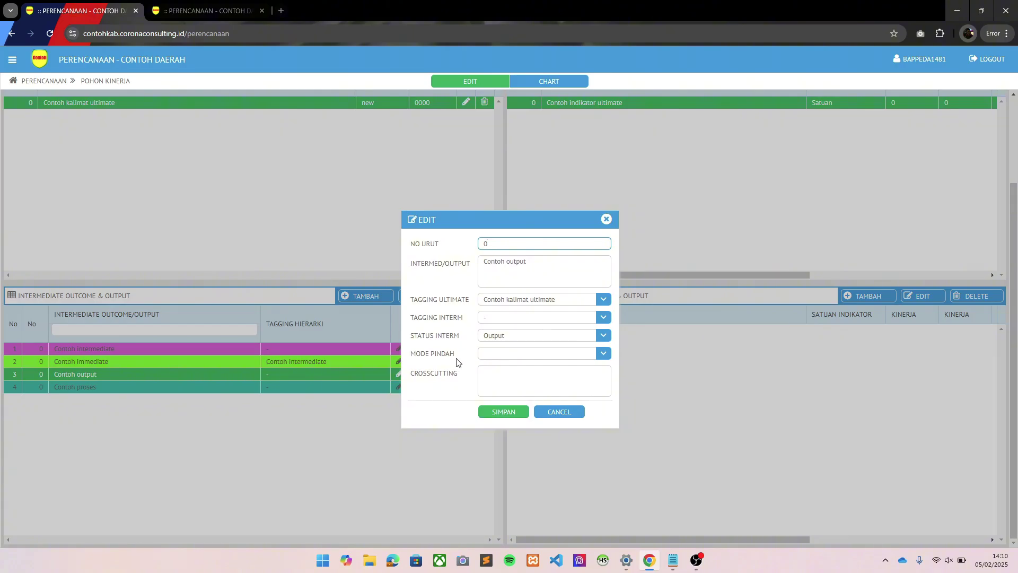
click(564, 316)
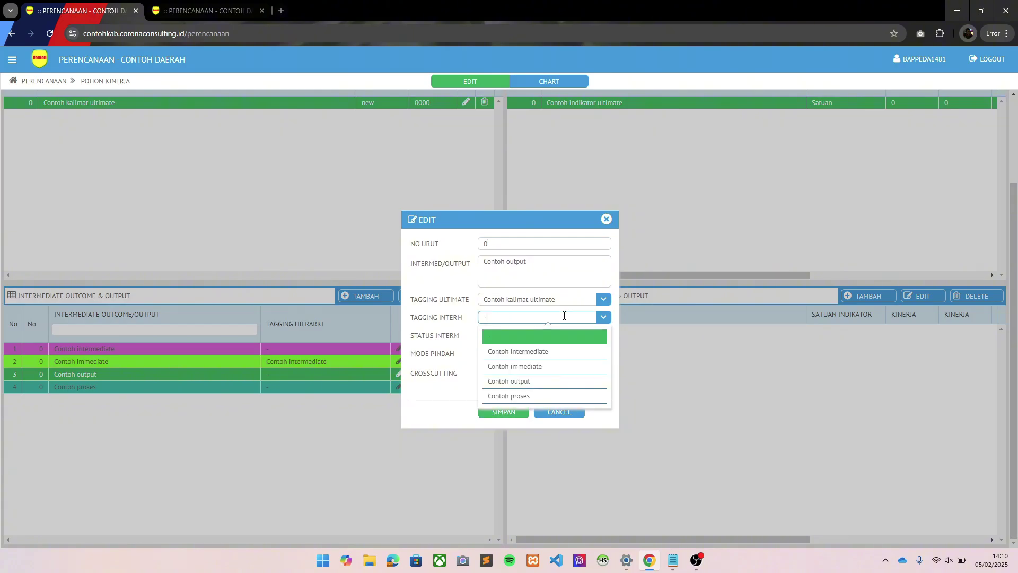
click(536, 367)
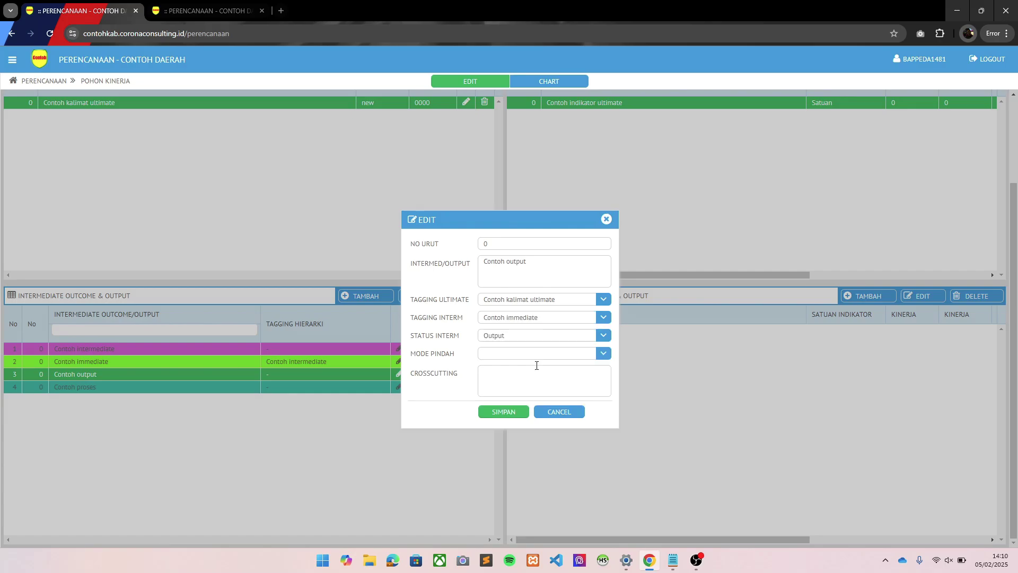
click(491, 416)
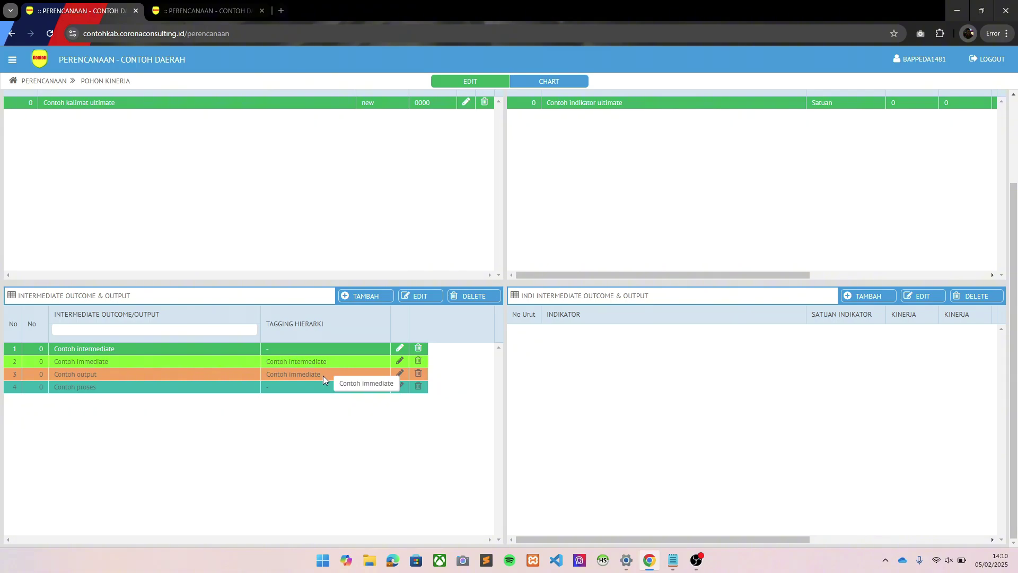
Set the Tagging Interm of "Contoh proses" to "Contoh output" and save the entry.
double_click(295, 387)
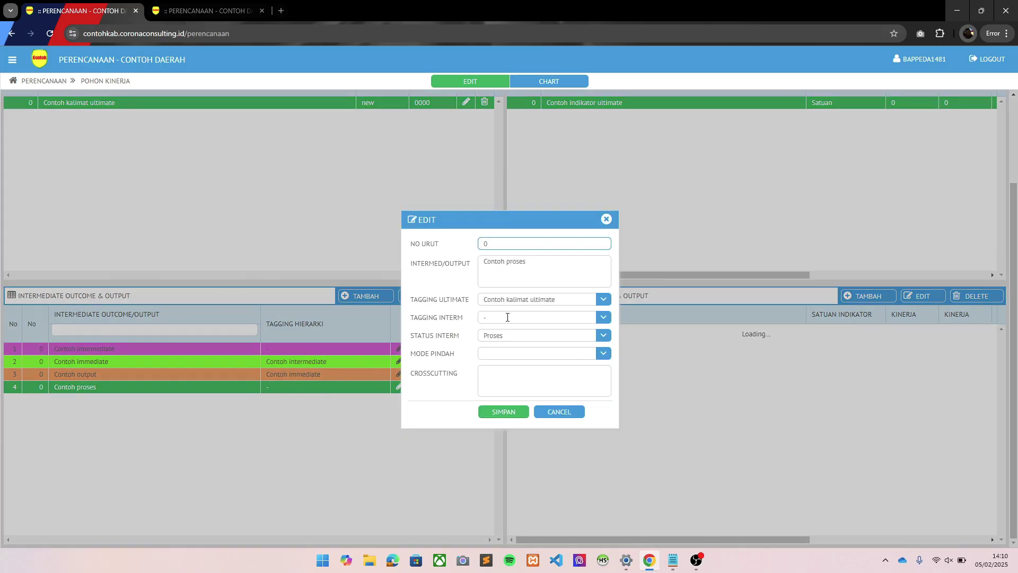
click(507, 317)
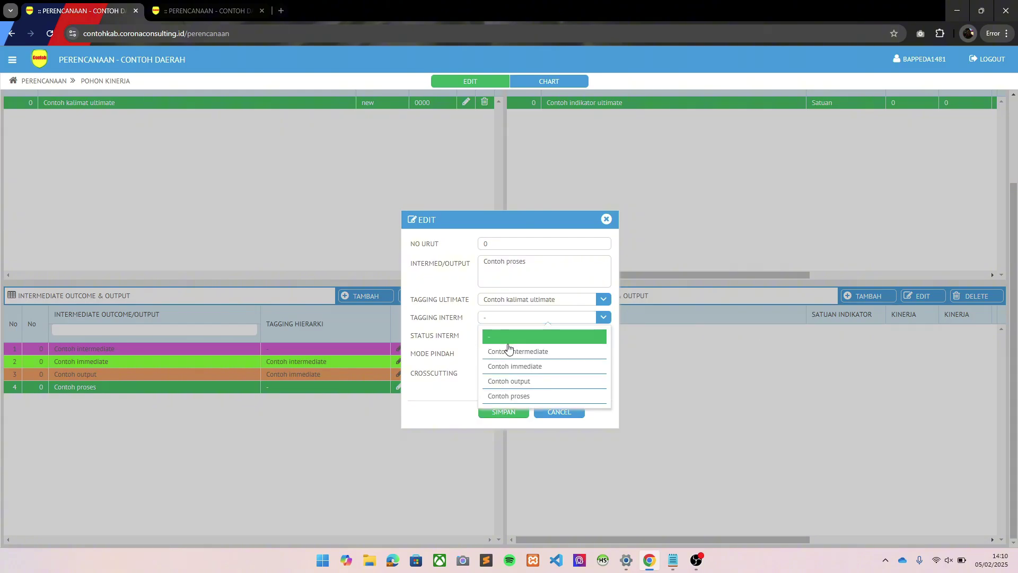
click(522, 382)
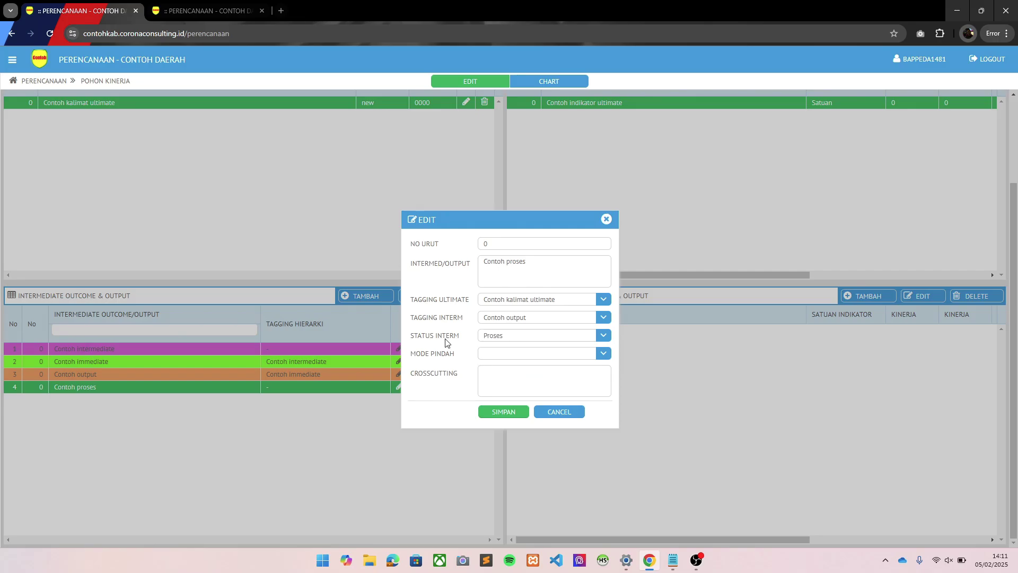
click(499, 413)
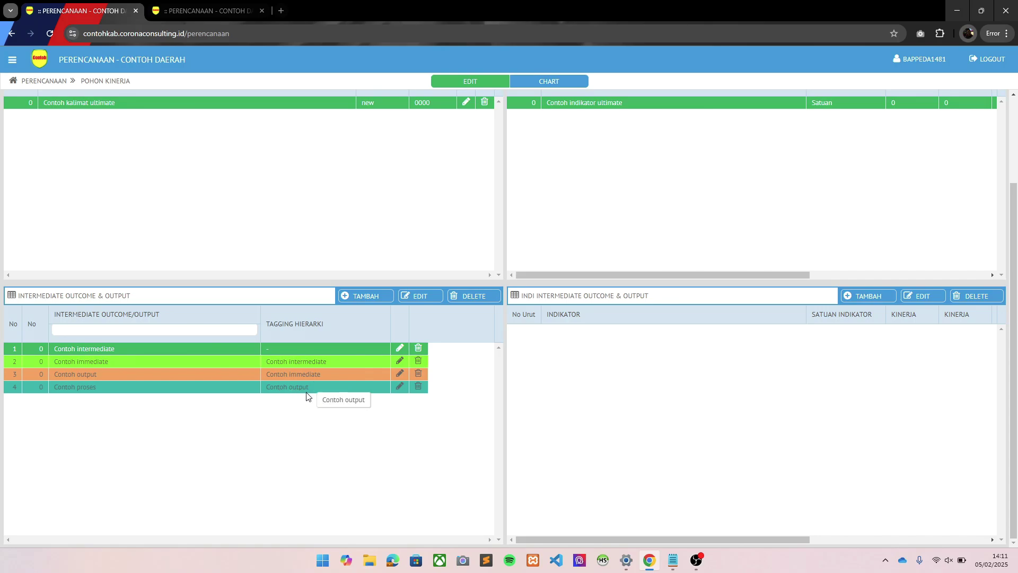
Refresh the chart in the second browser tab, examine the hierarchy from ultimate outcome to process, and return to the edit tab.
click(183, 4)
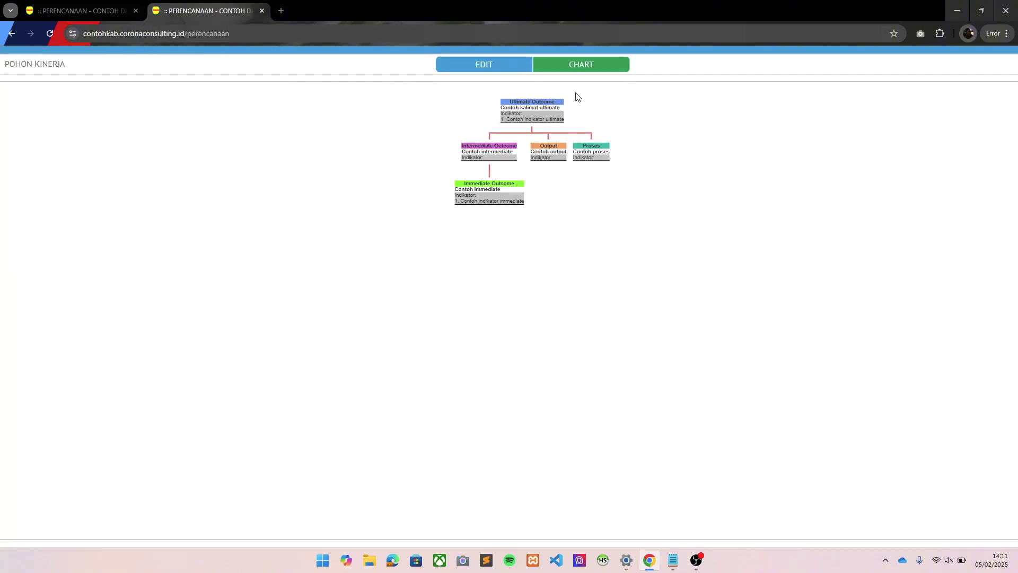
click(598, 74)
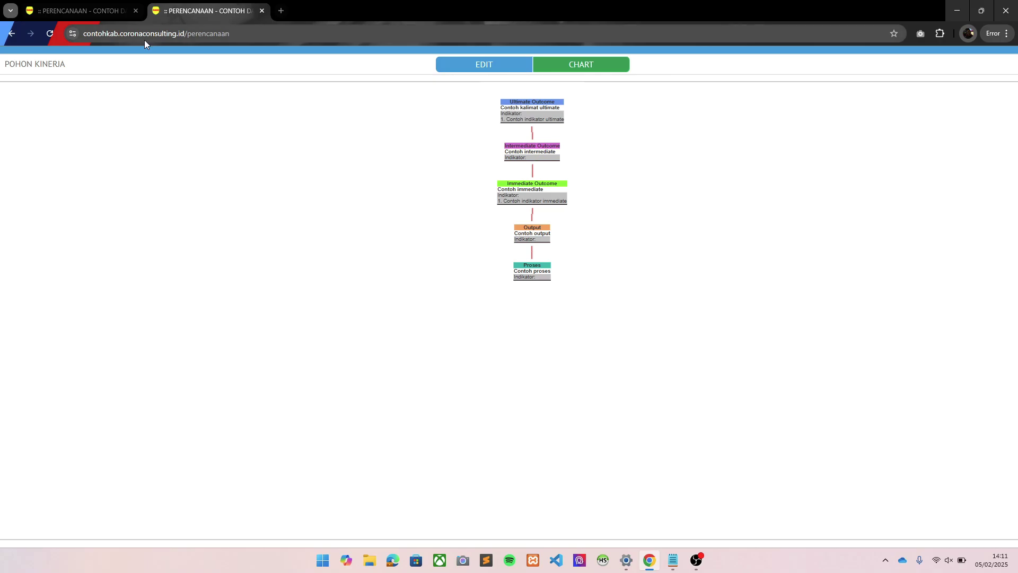
click(91, 6)
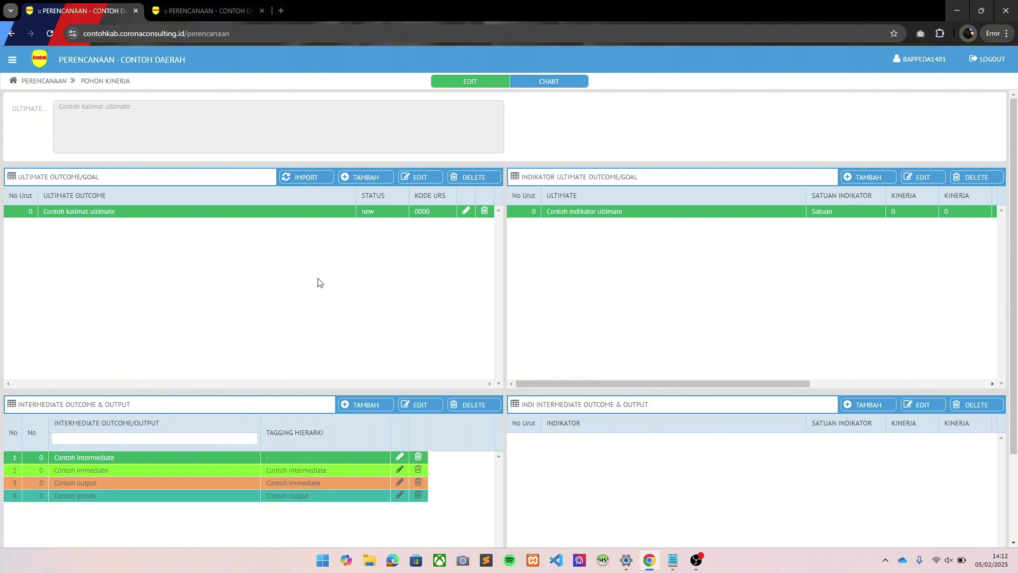
Import the existing performance tree "Meningkatnya Kualitas Pelaksanaan Reformasi Birokrasi" into the ultimate outcomes.
click(303, 181)
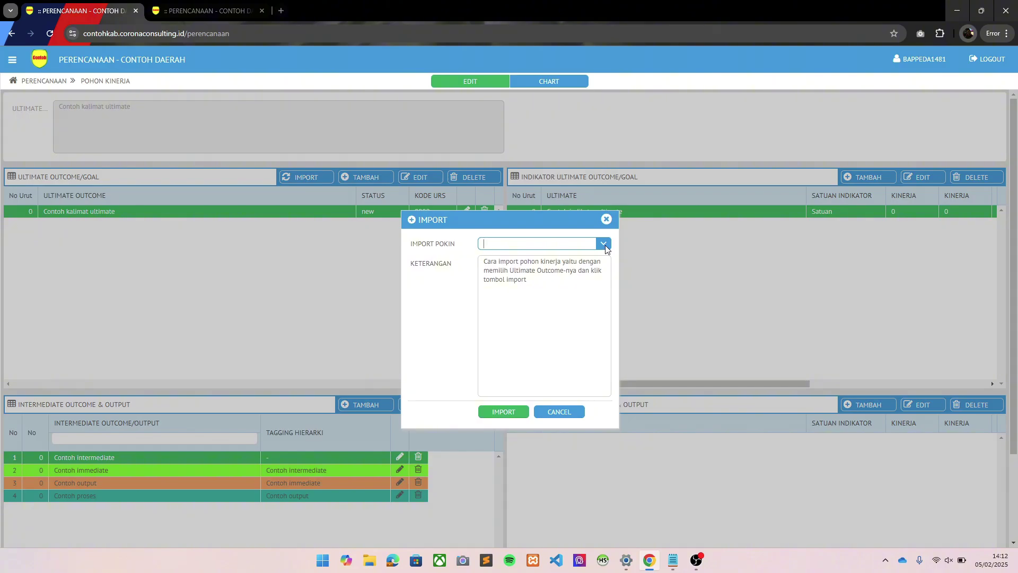
click(604, 245)
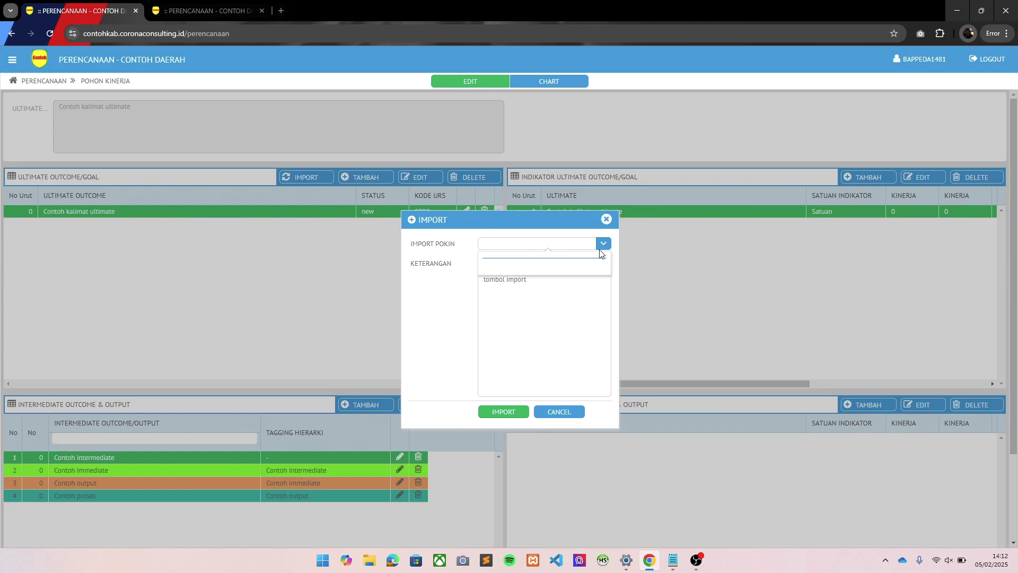
click(605, 244)
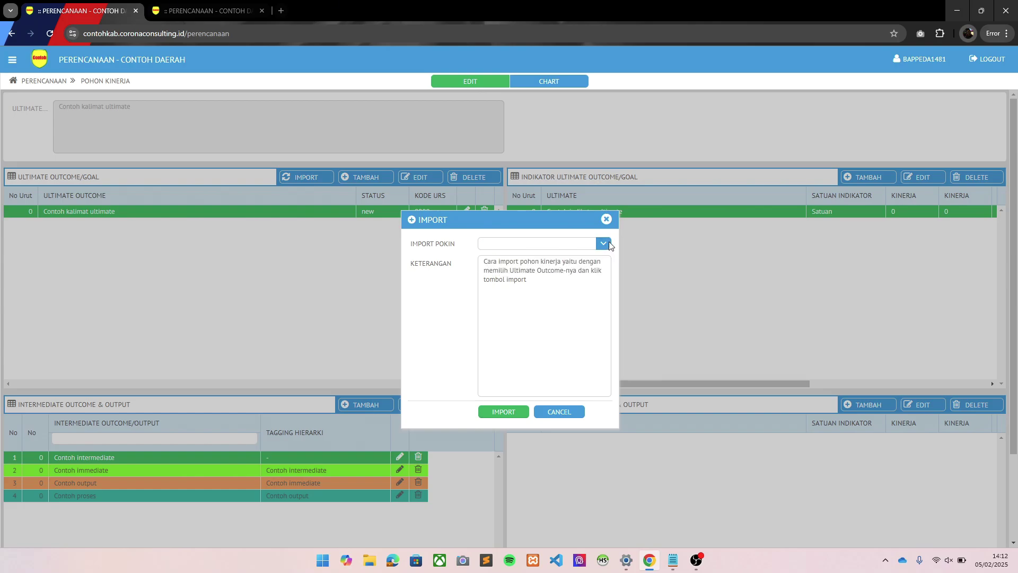
click(604, 244)
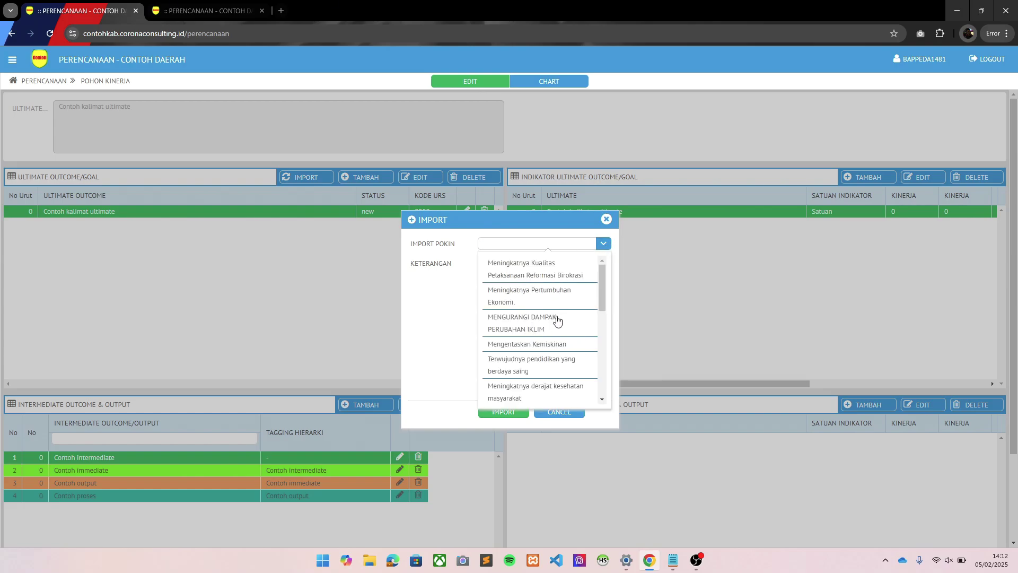
scroll(552, 323, down, 5)
scroll(546, 332, up, 4)
click(534, 277)
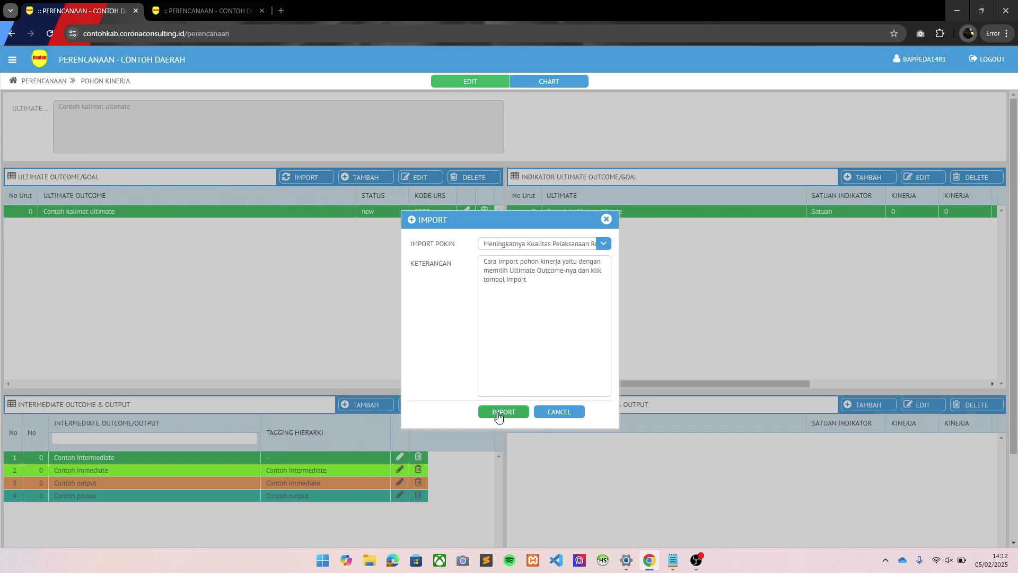
click(499, 416)
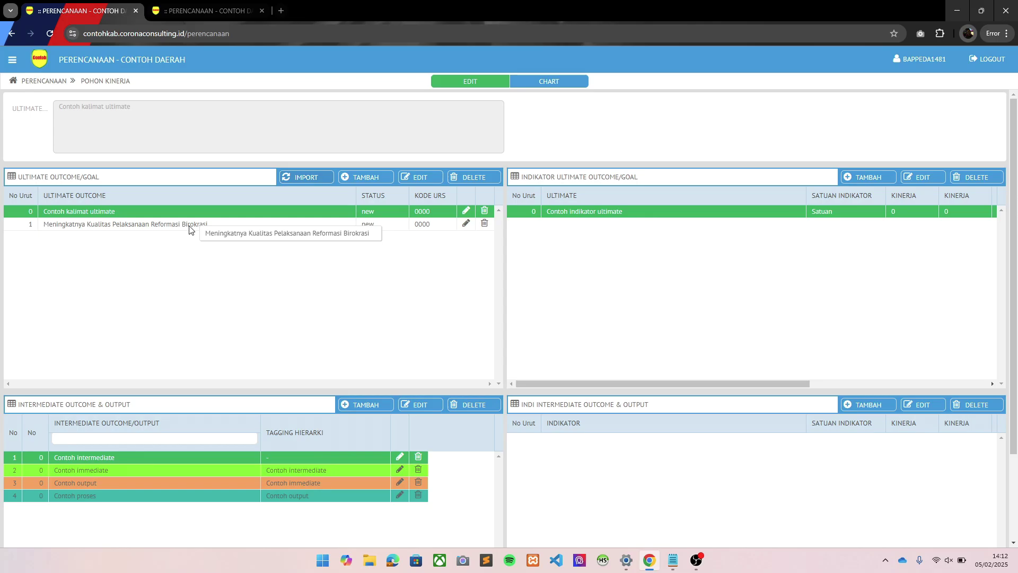
Select the imported ultimate outcome "Meningkatnya Kualitas Pelaksanaan Reformasi Birokrasi" and examine its indicators and its intermediate outcome and output entries.
click(217, 12)
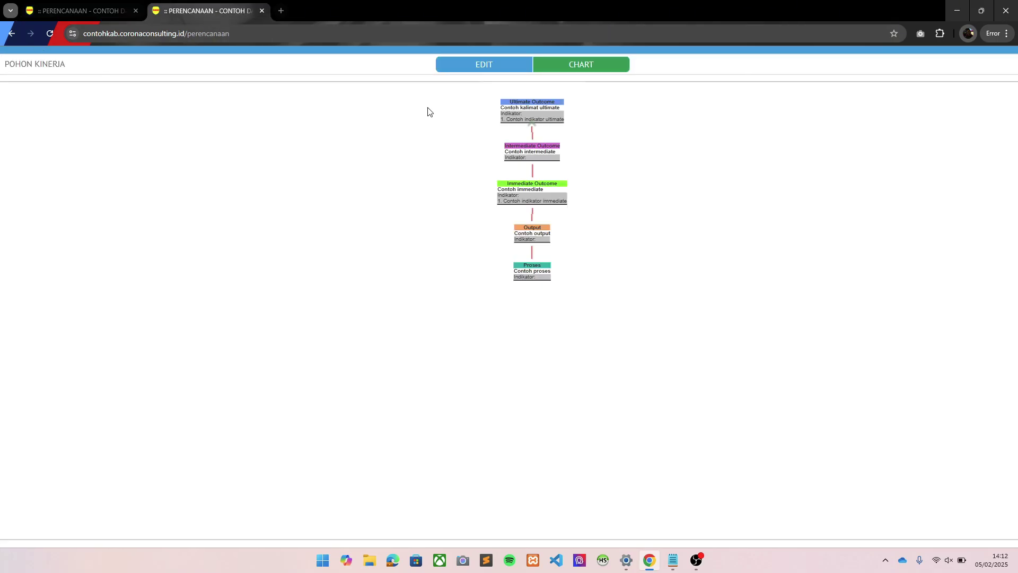
click(74, 11)
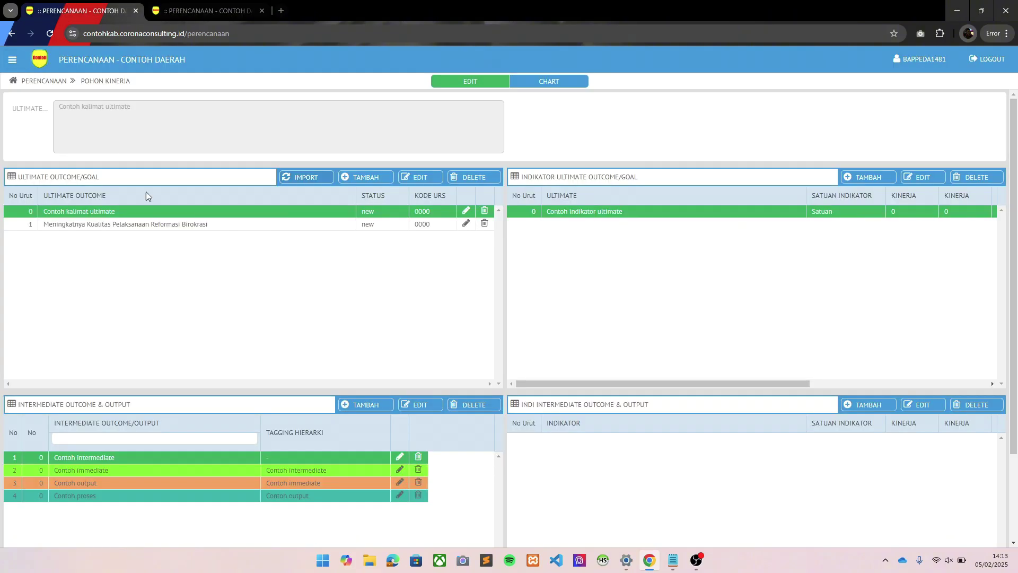
click(169, 224)
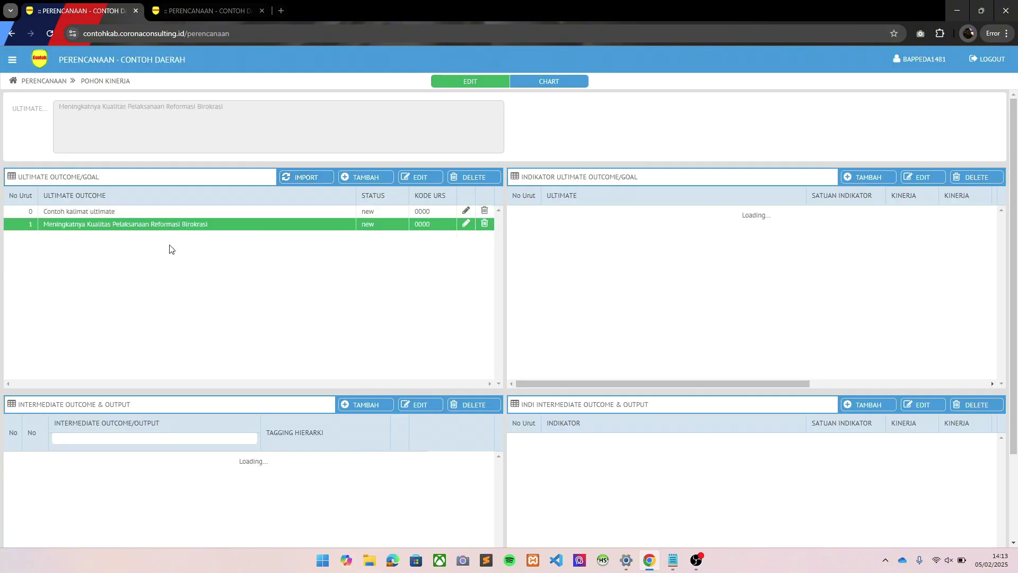
scroll(172, 340, down, 1)
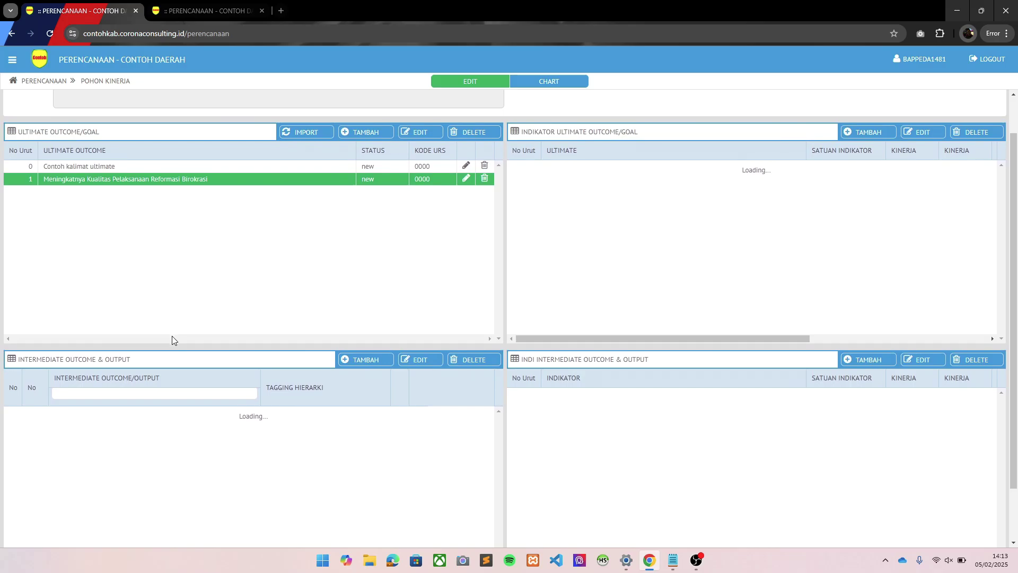
scroll(171, 340, down, 1)
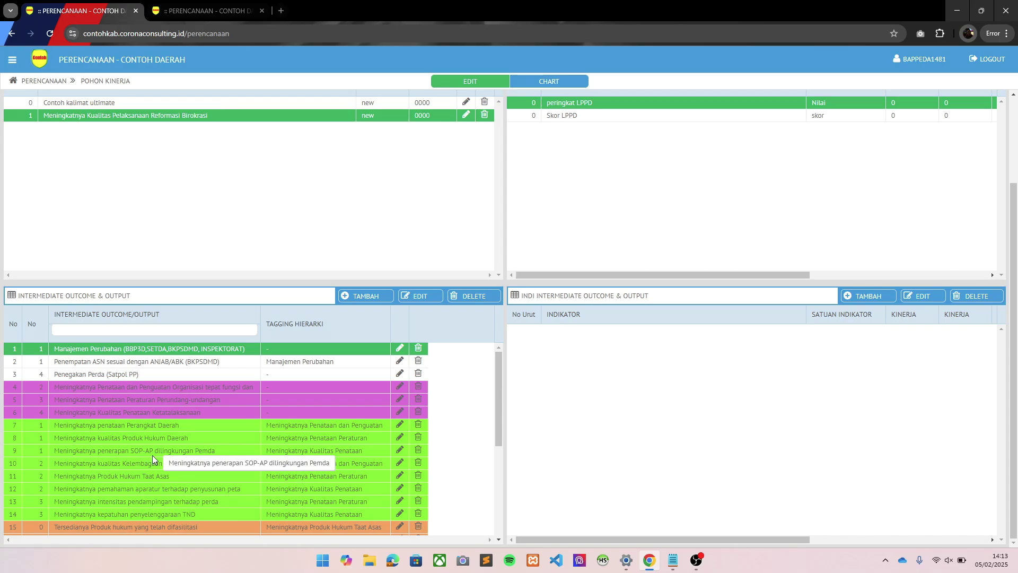
scroll(154, 451, down, 2)
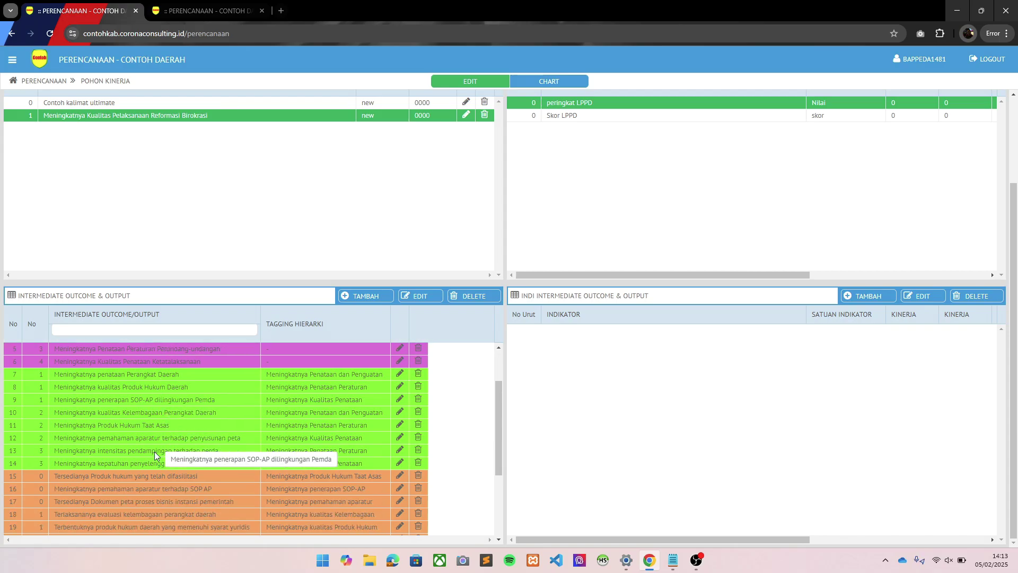
scroll(163, 491, up, 5)
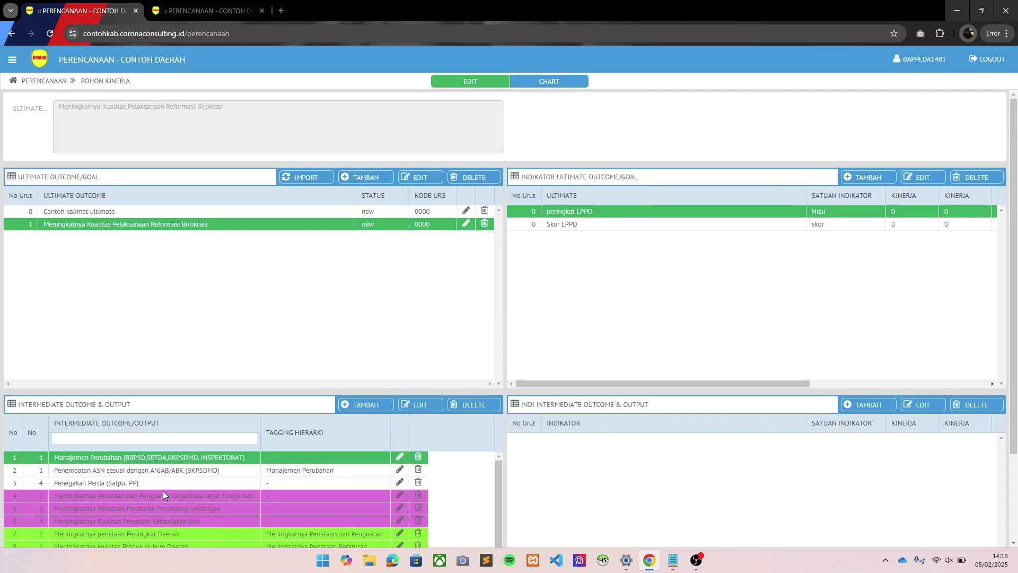
scroll(196, 278, down, 1)
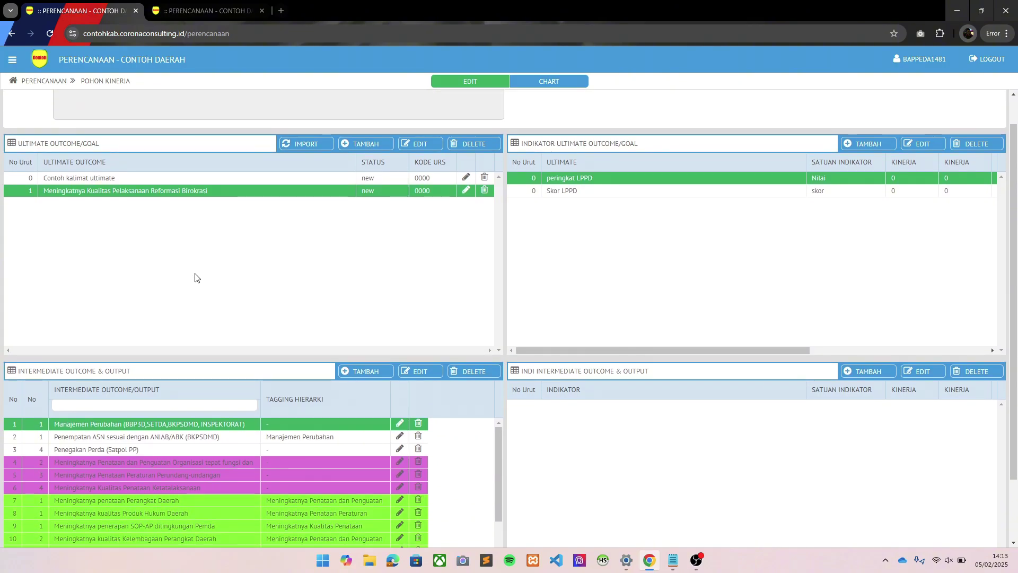
scroll(196, 277, down, 1)
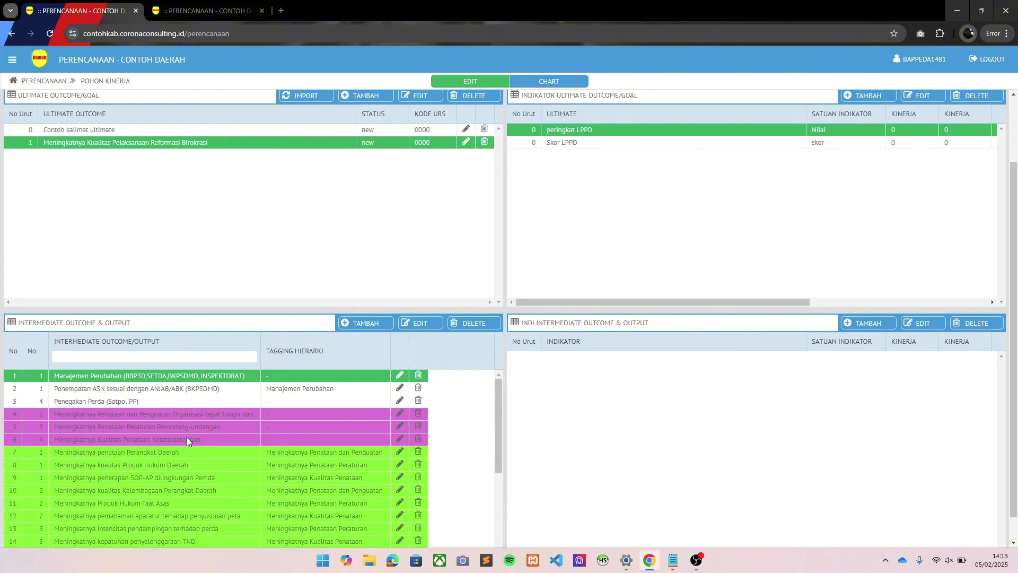
Set the Mode Pindah of "Meningkatnya Penataan dan Penguatan Organisasi tepat fungsi dan tepat ukuran" to "Bersama Struktur yang ada dibawahnya" and save the entry.
double_click(163, 415)
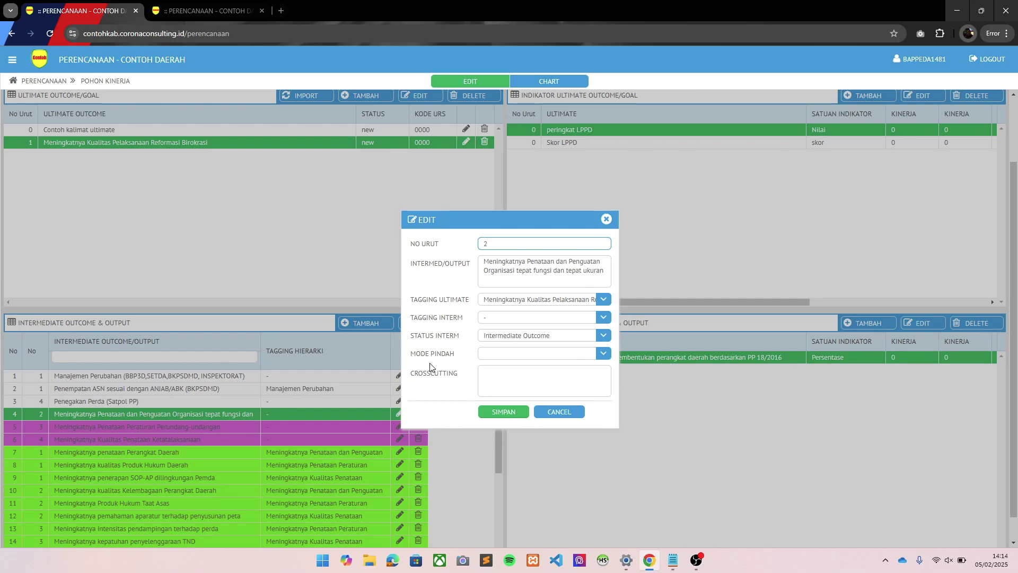
click(601, 353)
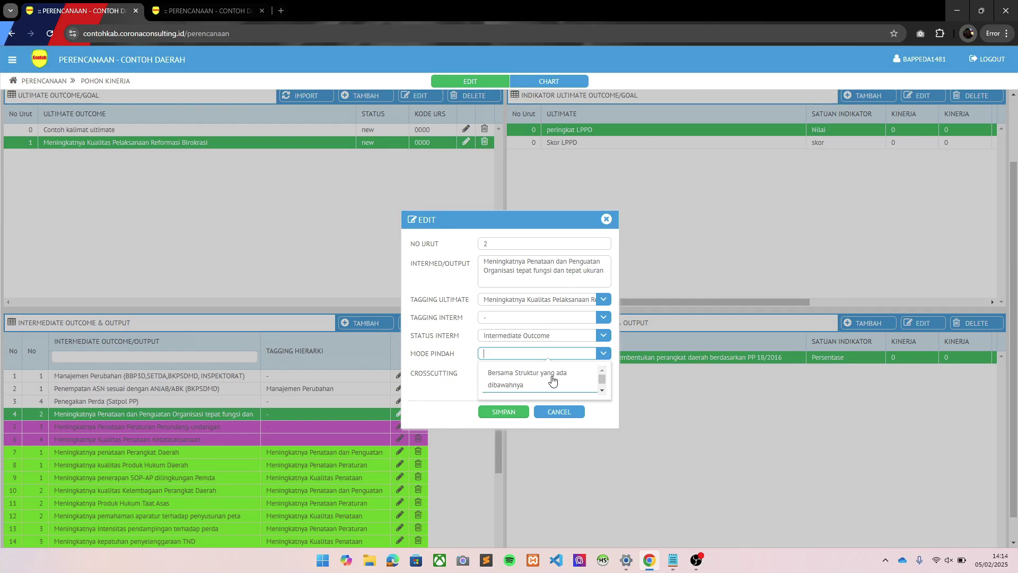
scroll(552, 379, down, 1)
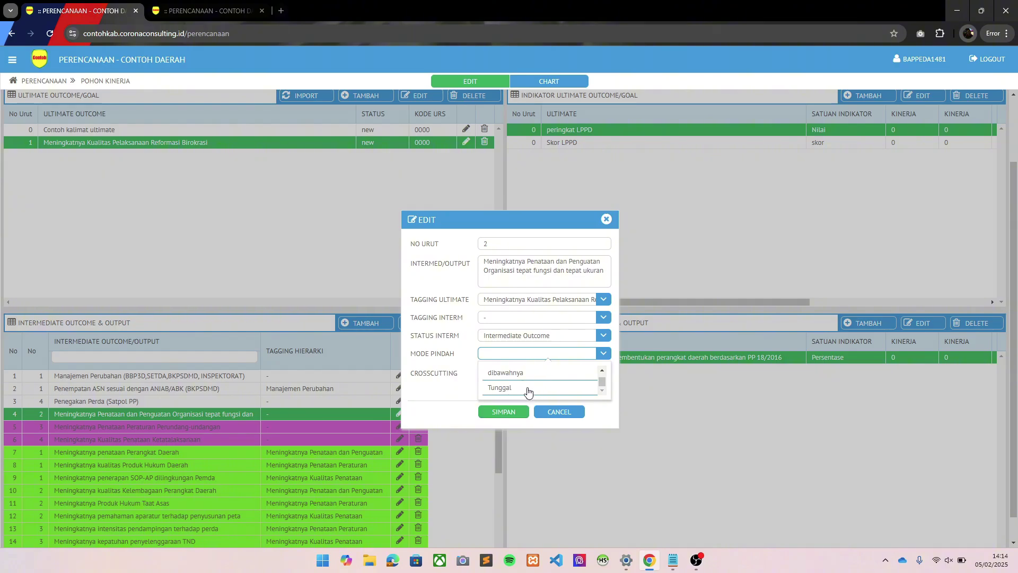
scroll(528, 392, up, 1)
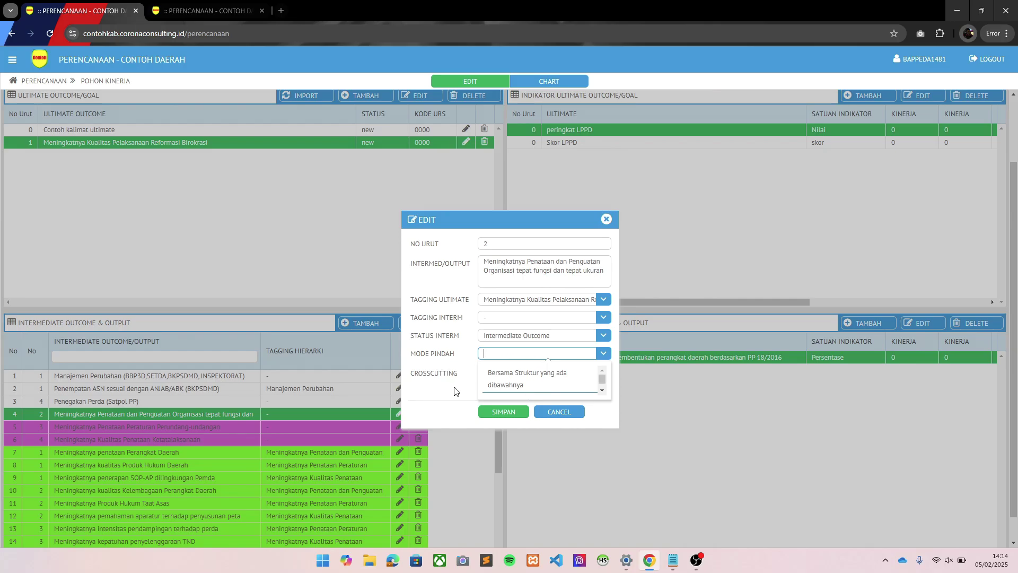
click(513, 379)
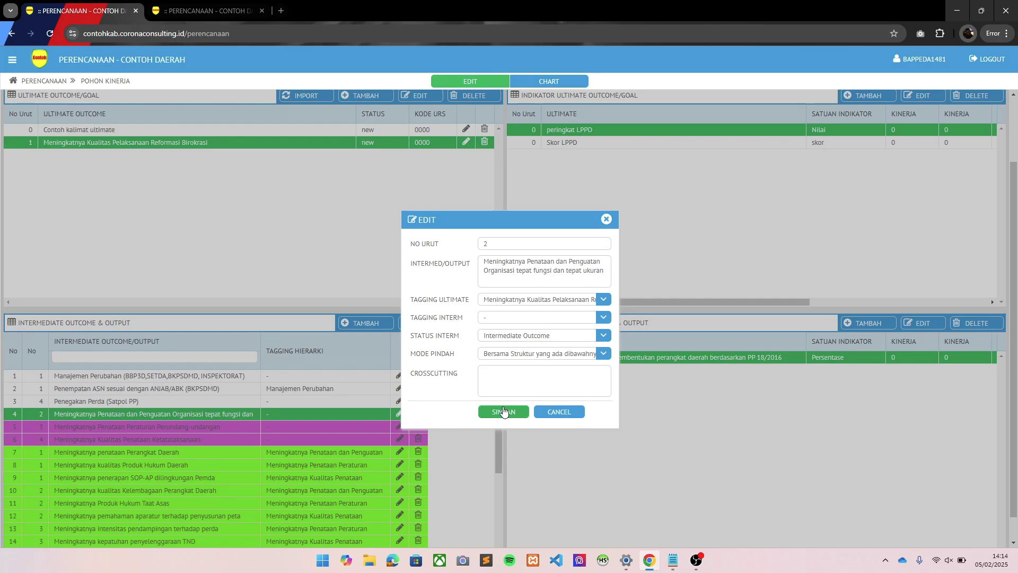
click(504, 412)
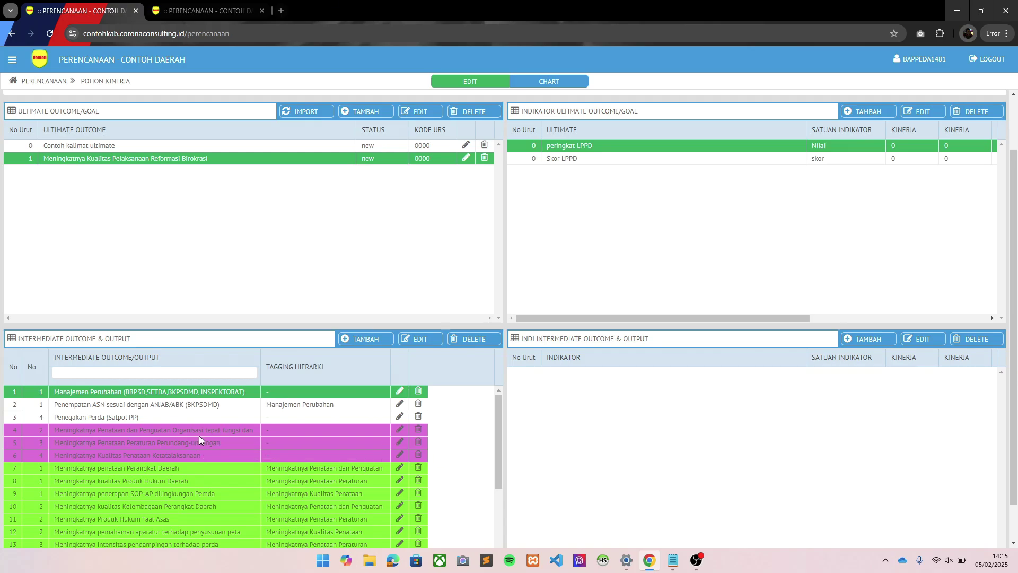
Move "Meningkatnya Penataan dan Penguatan Organisasi tepat fungsi dan tepat ukuran" to Tagging Ultimate "Contoh kalimat ultimate" with Mode Pindah "Bersama Struktur yang ada dibawahnya", and save.
double_click(199, 435)
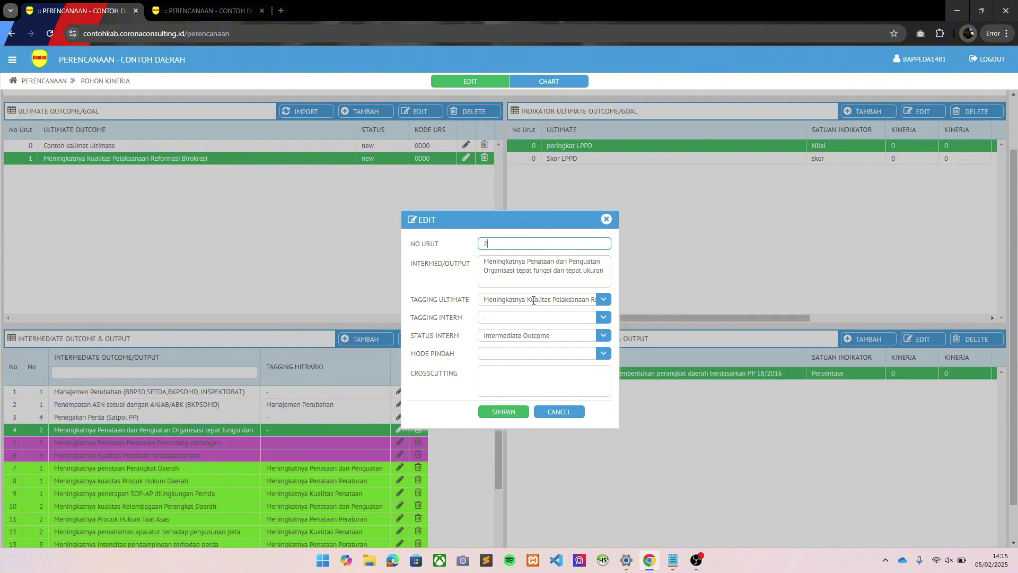
click(603, 354)
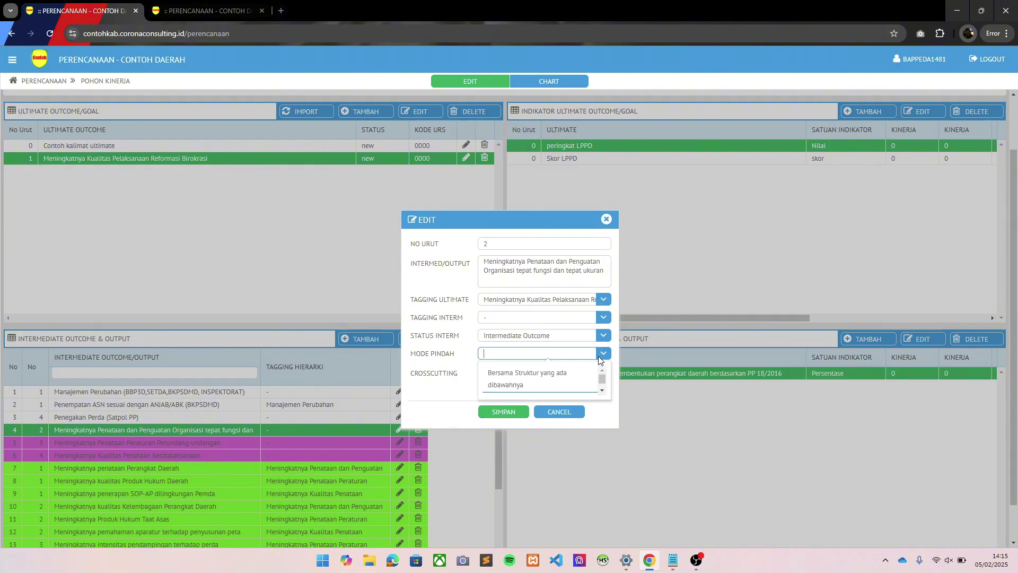
click(551, 384)
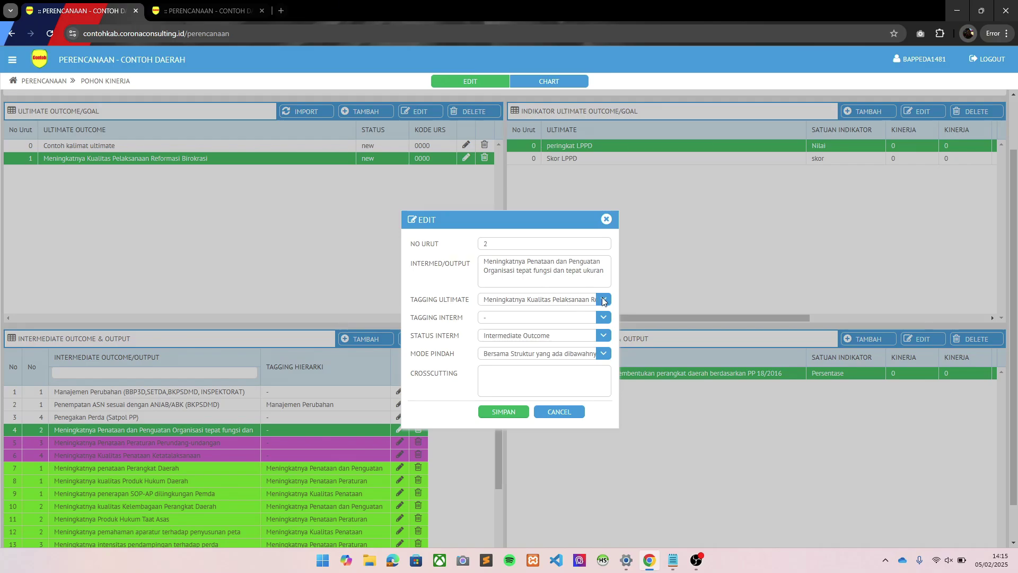
click(604, 301)
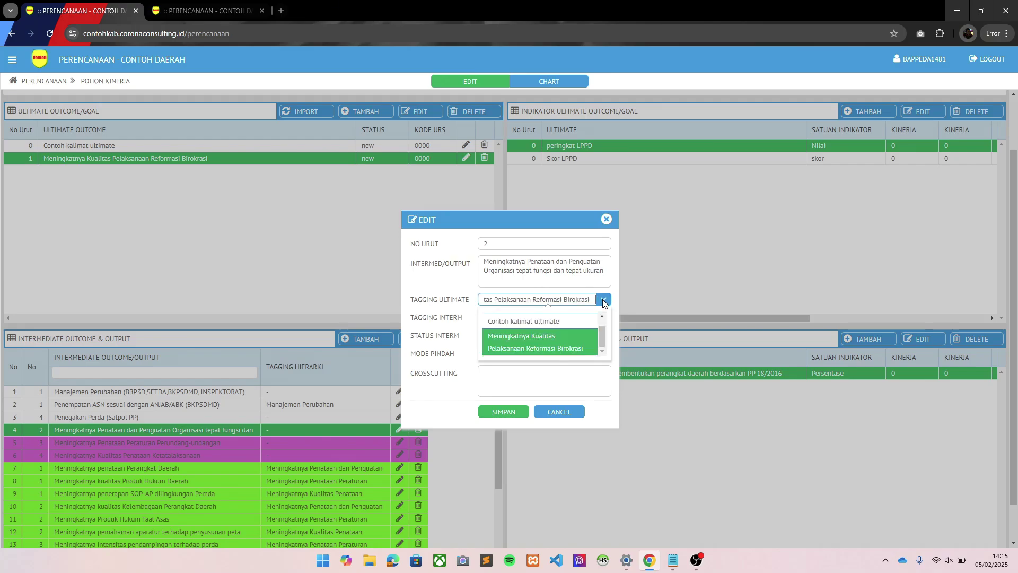
scroll(558, 334, up, 1)
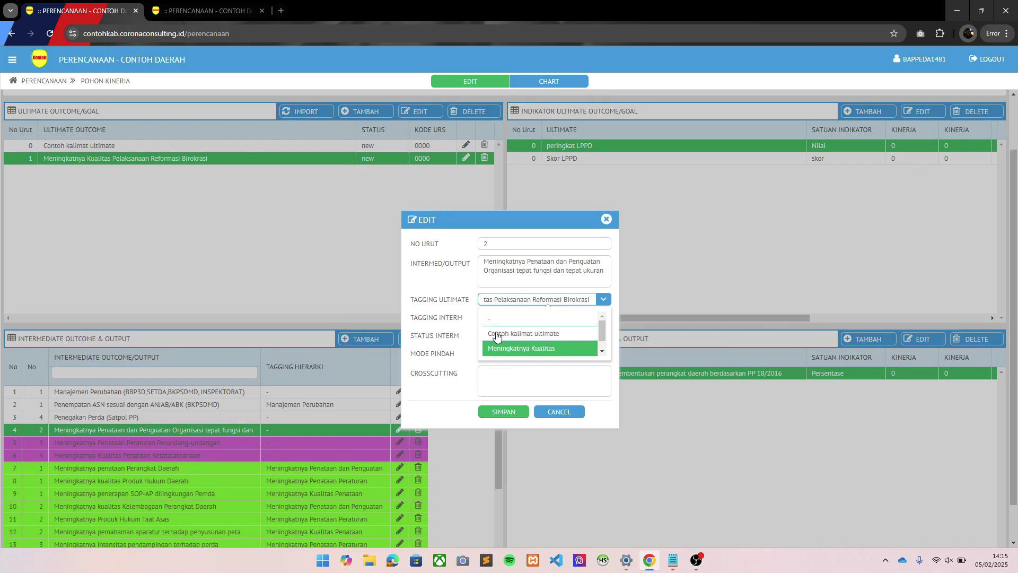
click(536, 334)
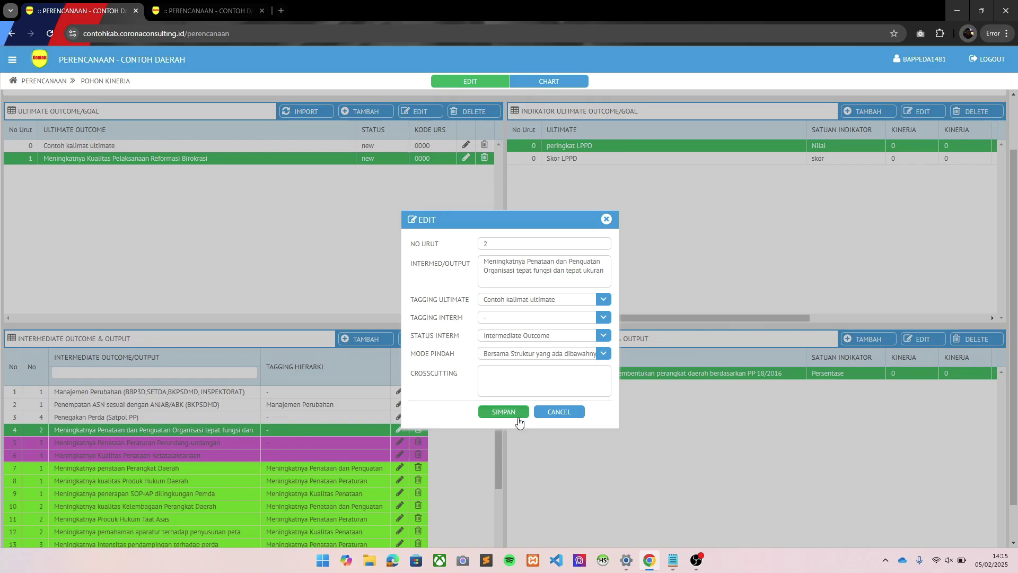
click(503, 412)
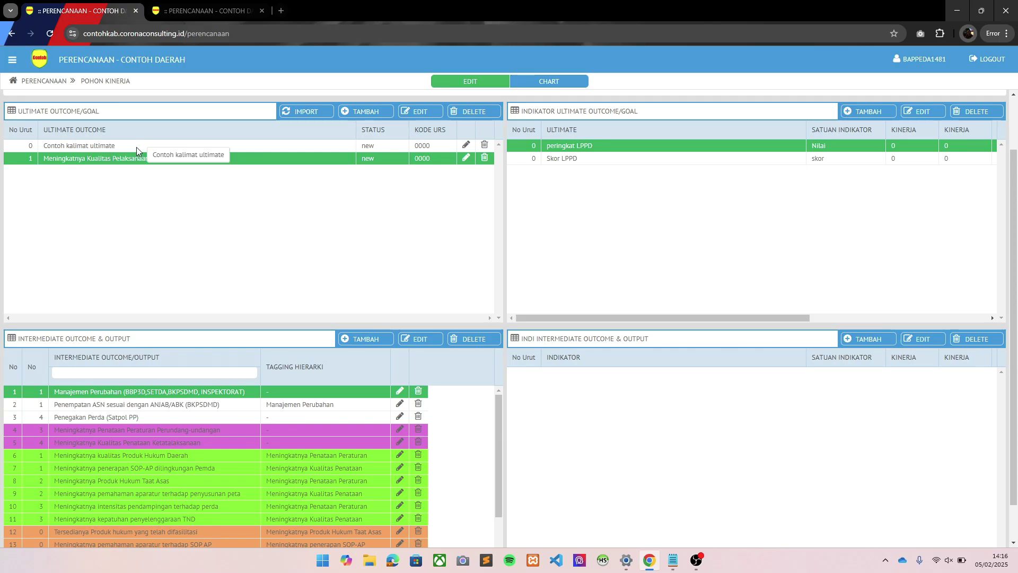
Refresh the chart in the second browser tab and examine the hierarchy of the imported performance tree.
click(206, 7)
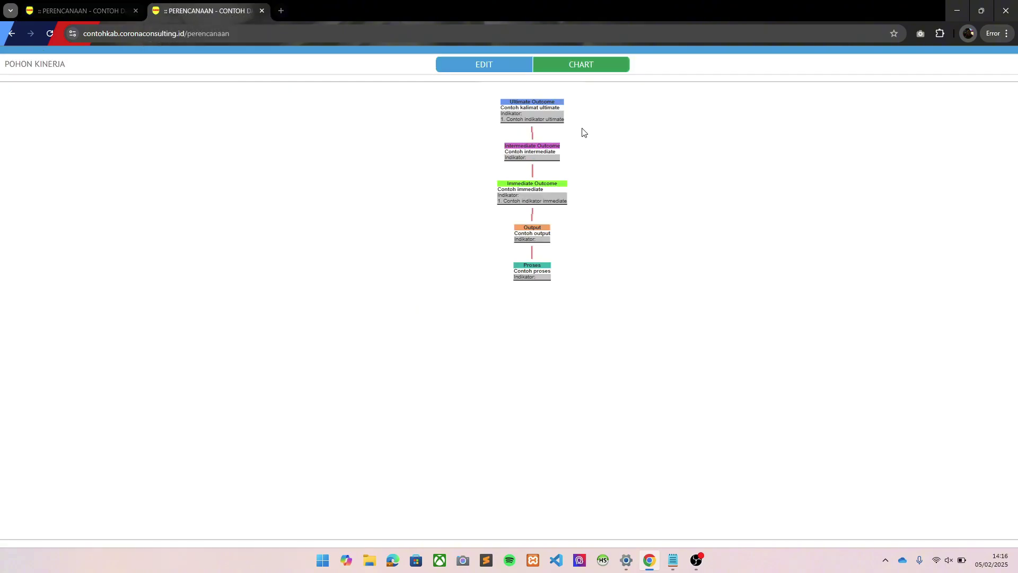
click(576, 65)
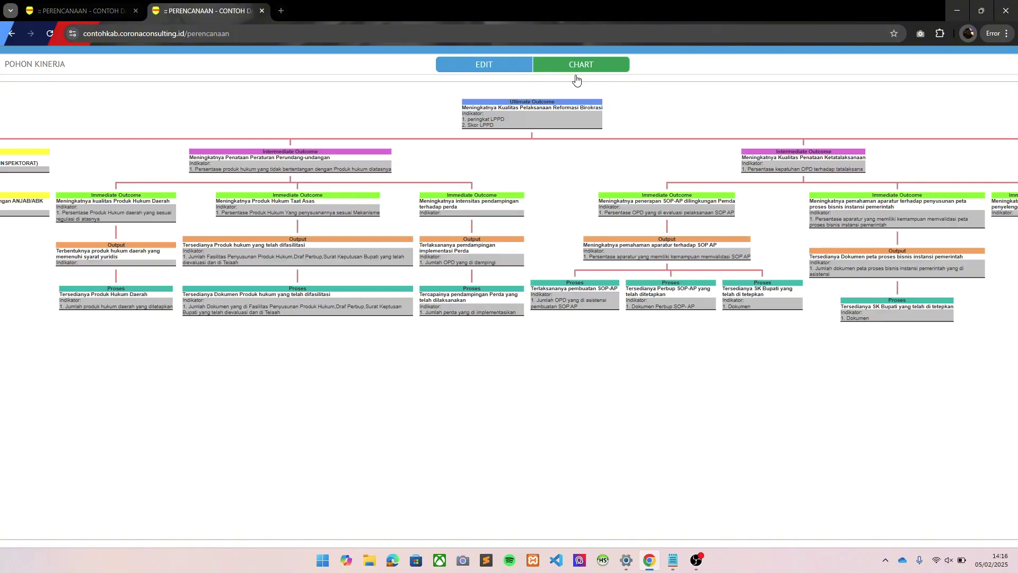
scroll(597, 162, down, 1)
scroll(596, 159, right, 4)
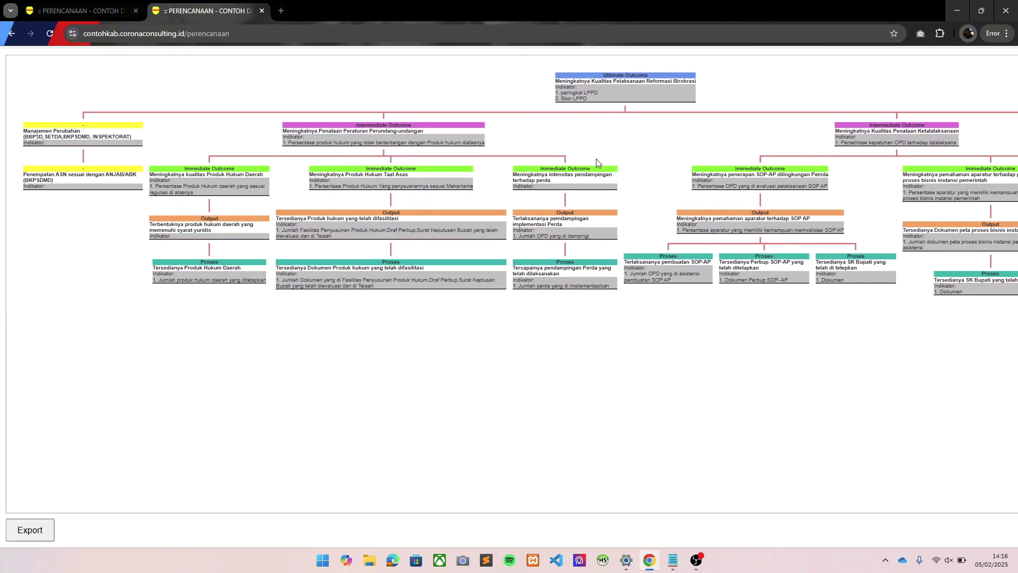
scroll(596, 159, up, 1)
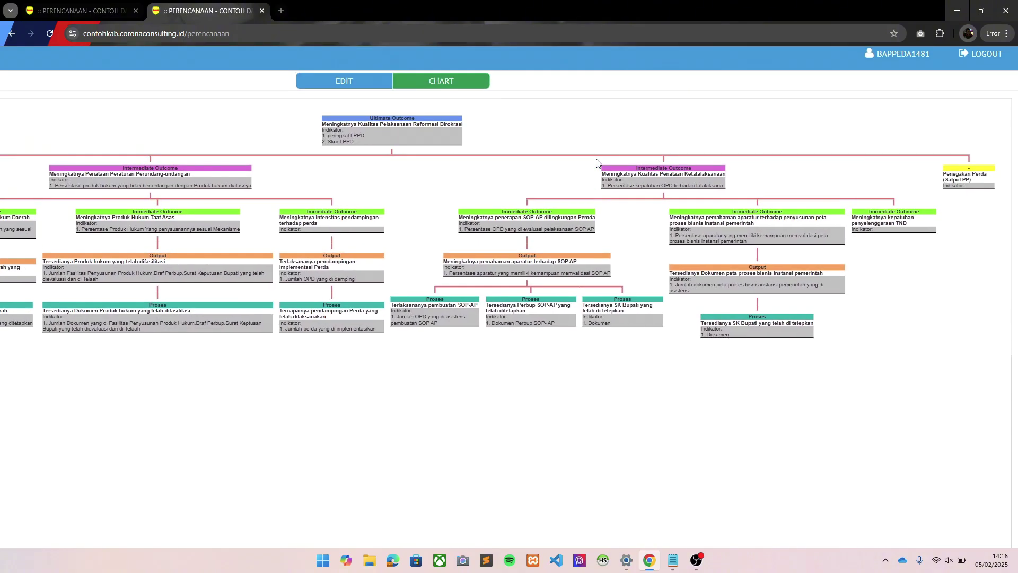
Select "Contoh kalimat ultimate" in the edit tab, then refresh the chart in the second tab to examine the moved structure.
click(85, 11)
click(143, 148)
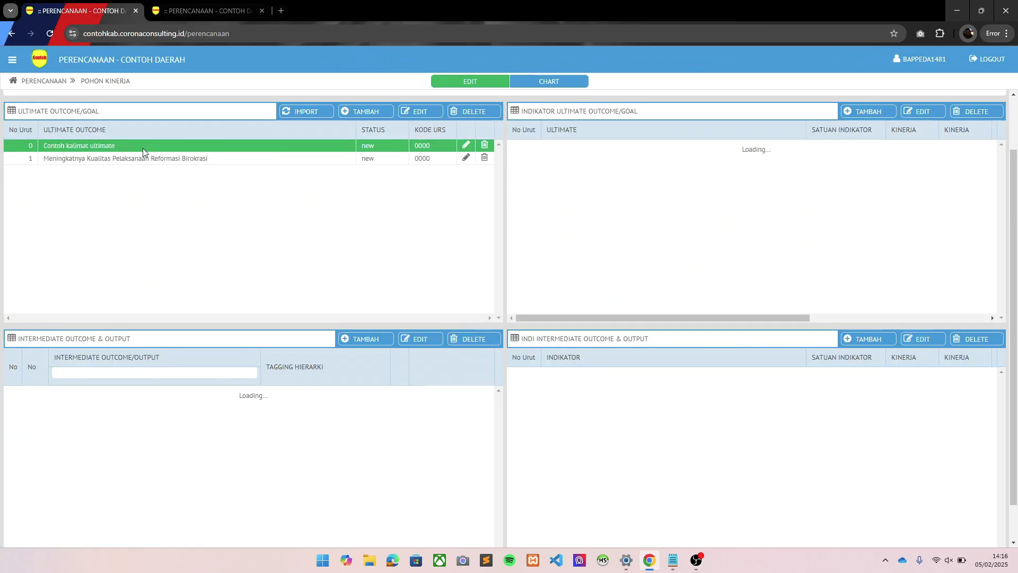
click(216, 3)
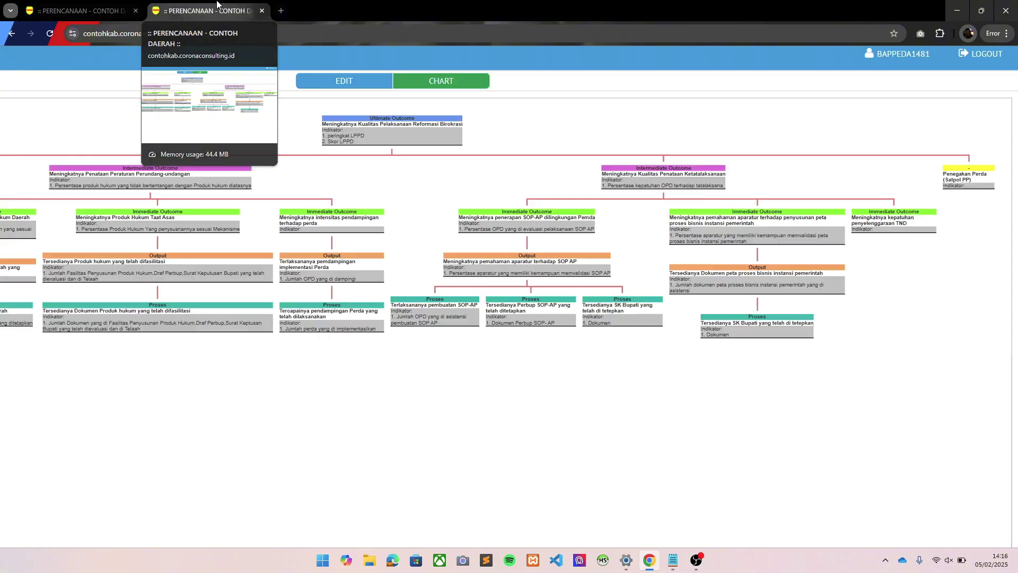
click(469, 82)
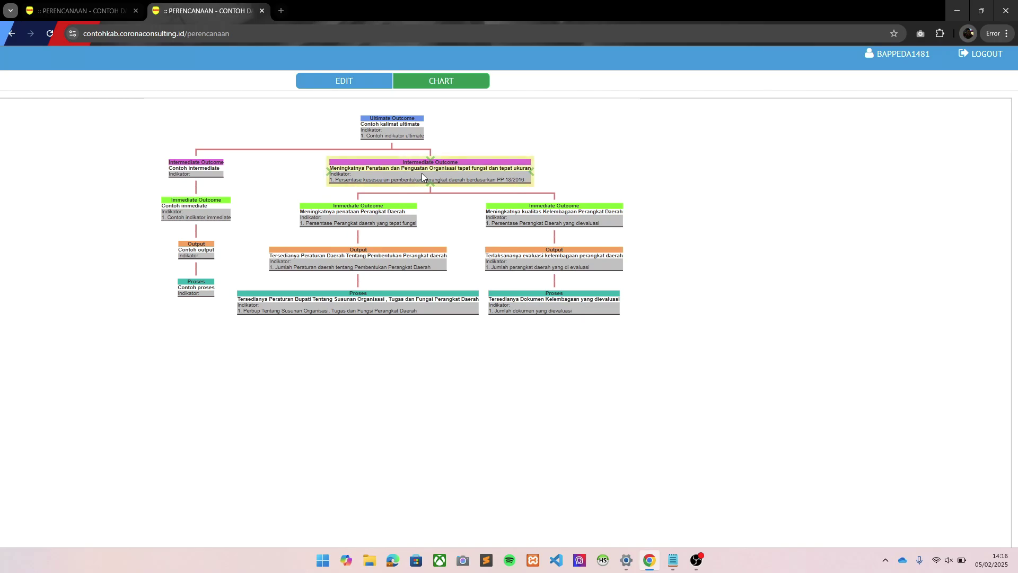
Examine the chart structure under "Contoh kalimat ultimate" and compare it with the ultimate outcomes listed in the edit tab.
scroll(465, 232, down, 1)
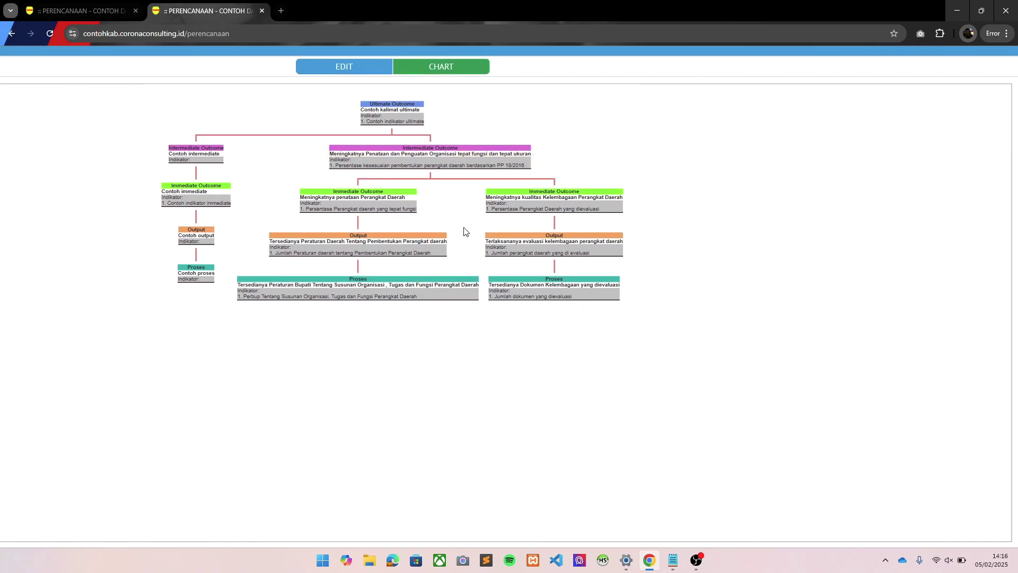
click(383, 153)
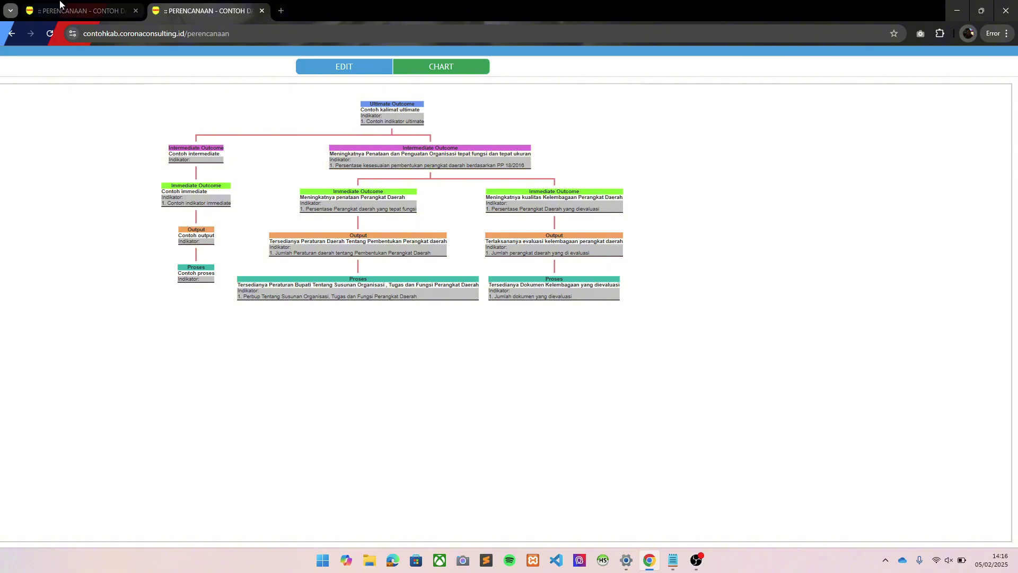
click(84, 10)
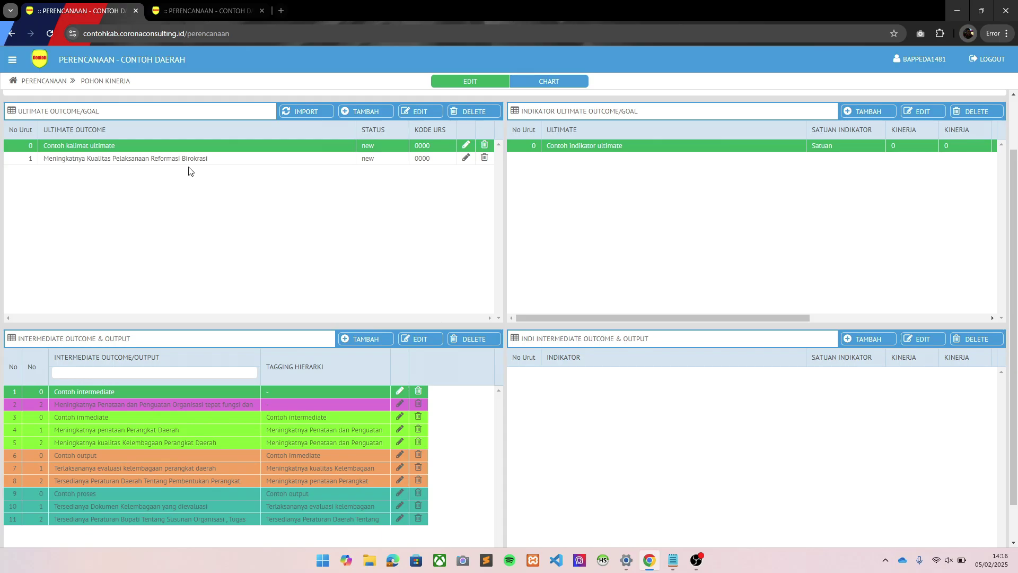
click(200, 12)
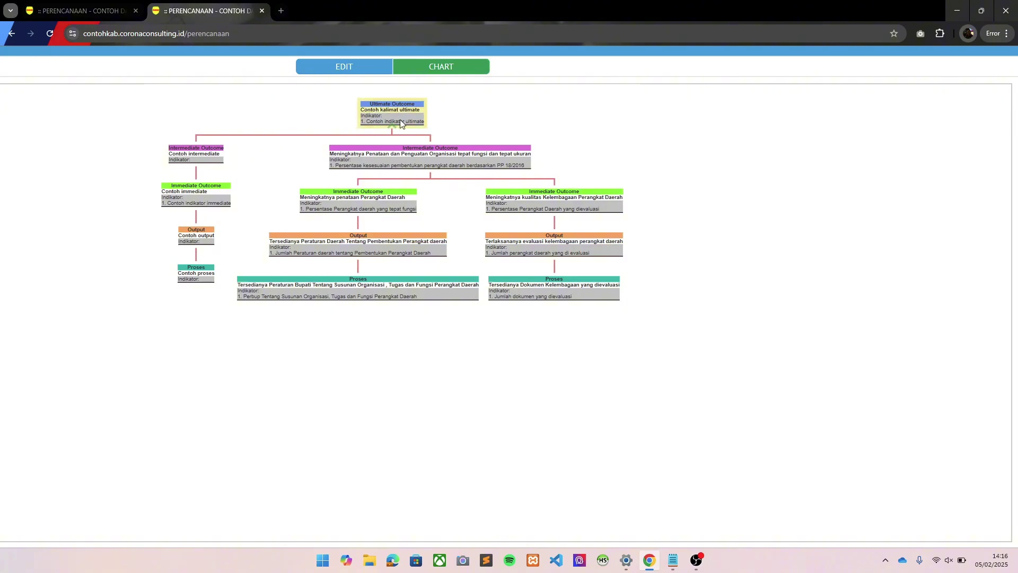
scroll(423, 222, down, 1)
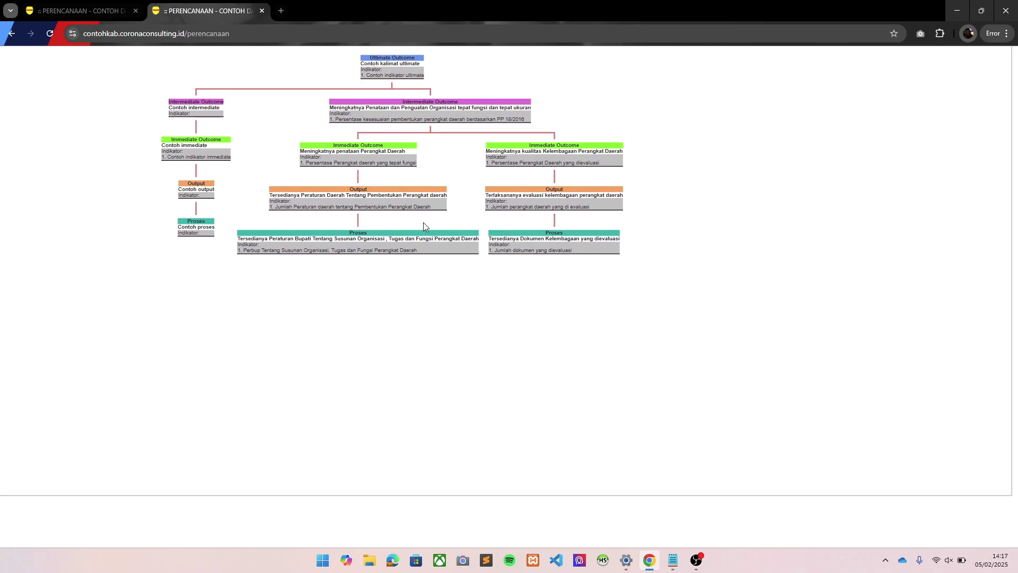
scroll(423, 222, up, 1)
scroll(454, 220, up, 1)
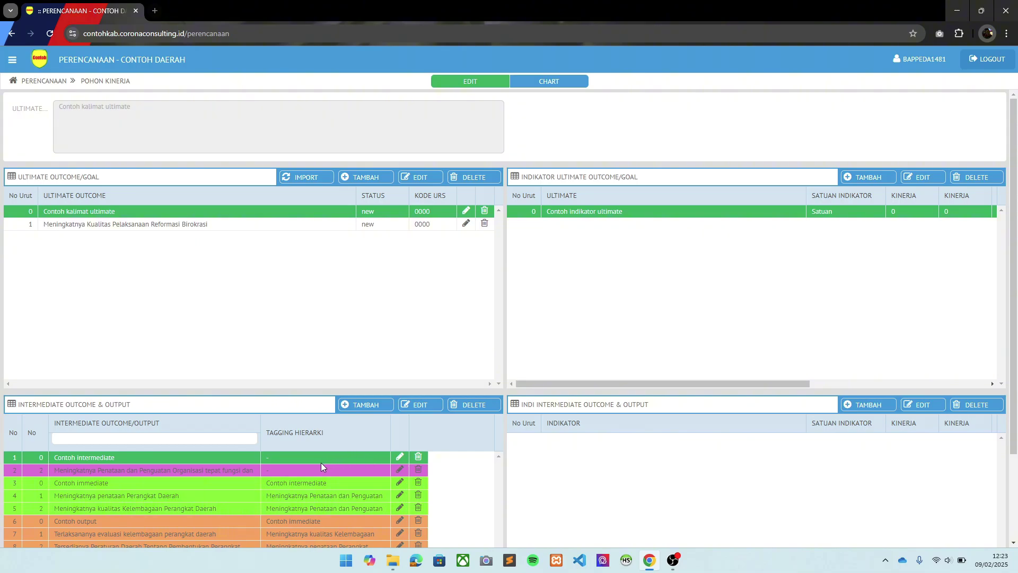
Edit "Meningkatnya Penataan dan Penguatan Organisasi tepat fungsi dan tepat ukuran" and enter the Crosscutting lines "Crosscutting dengan : <br>" and "1. Dinas Pariwisata <br>".
click(224, 470)
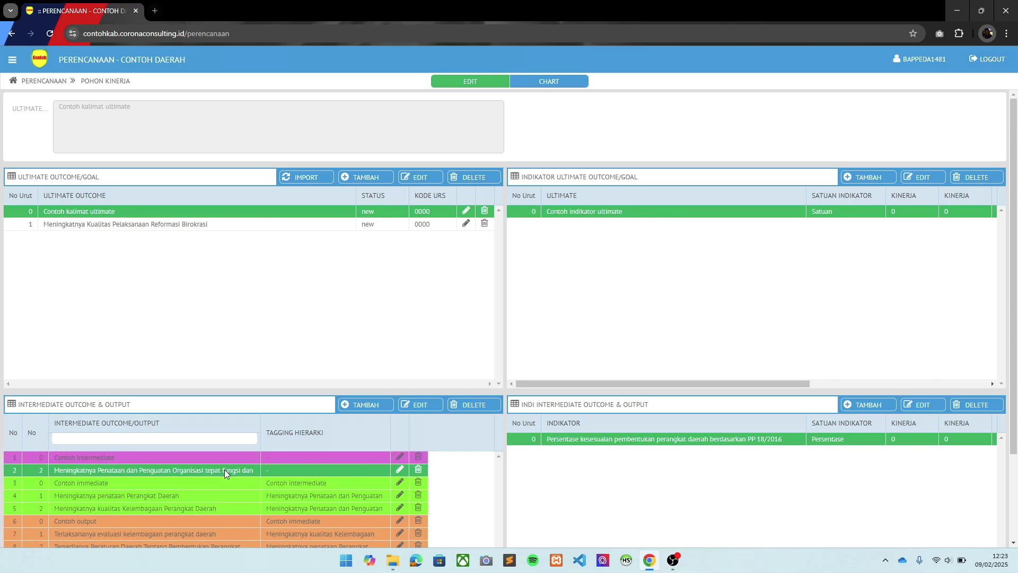
double_click(225, 470)
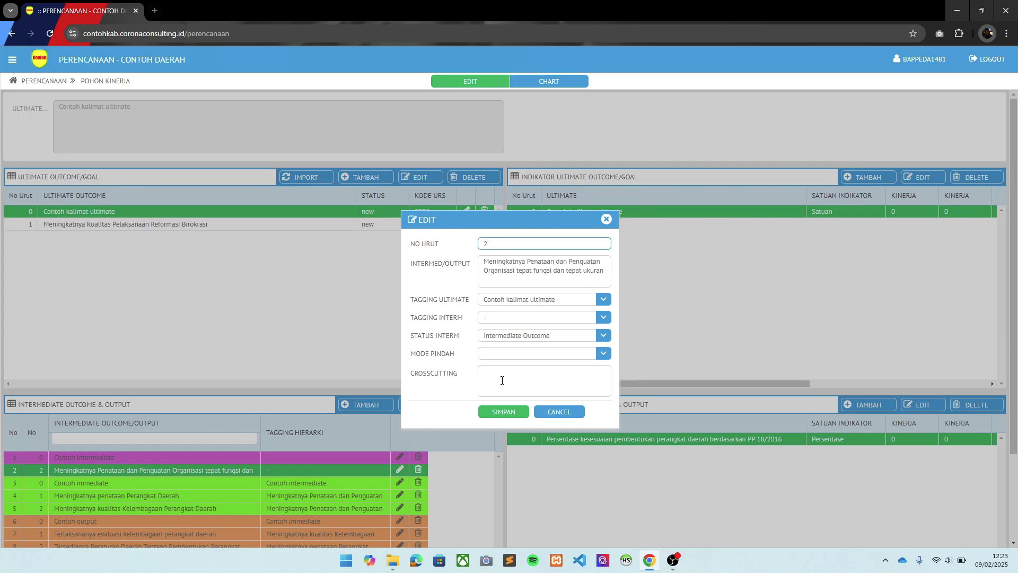
click(502, 381)
text(C)
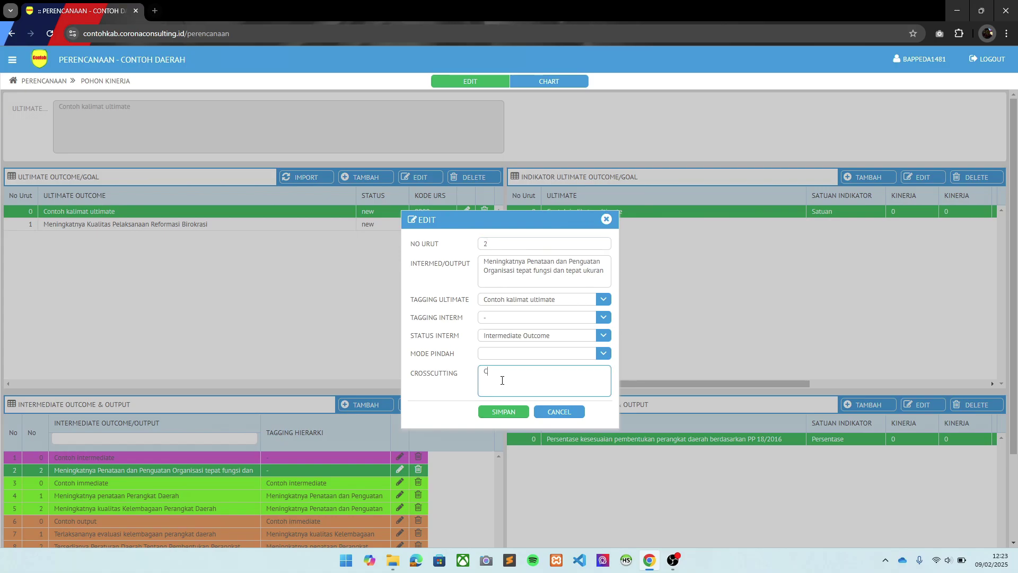
text(ro)
text(sscutting dengan)
text( : <br>)
text(1)
text(.)
text(Dinas )
text(Pariwisata)
text( <)
text(br)
text(>)
Add the lines "2. Satpol PP <br>" and "dll" to the Crosscutting text and save the entry.
text(2.)
text( Satpol)
text(l PP)
key(BackSpace)
key(BackSpace)
text(<br>)
key(Return)
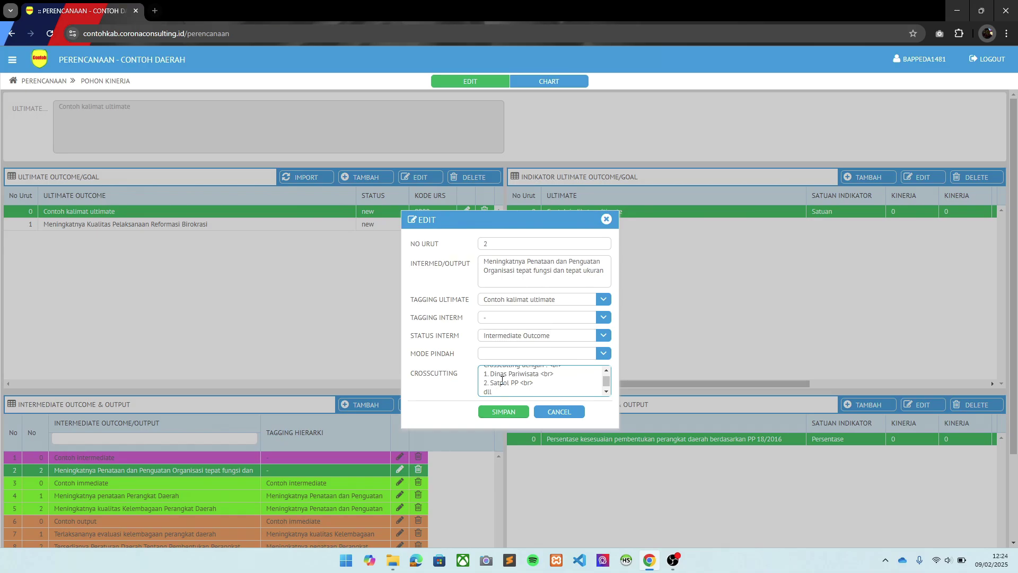
click(504, 413)
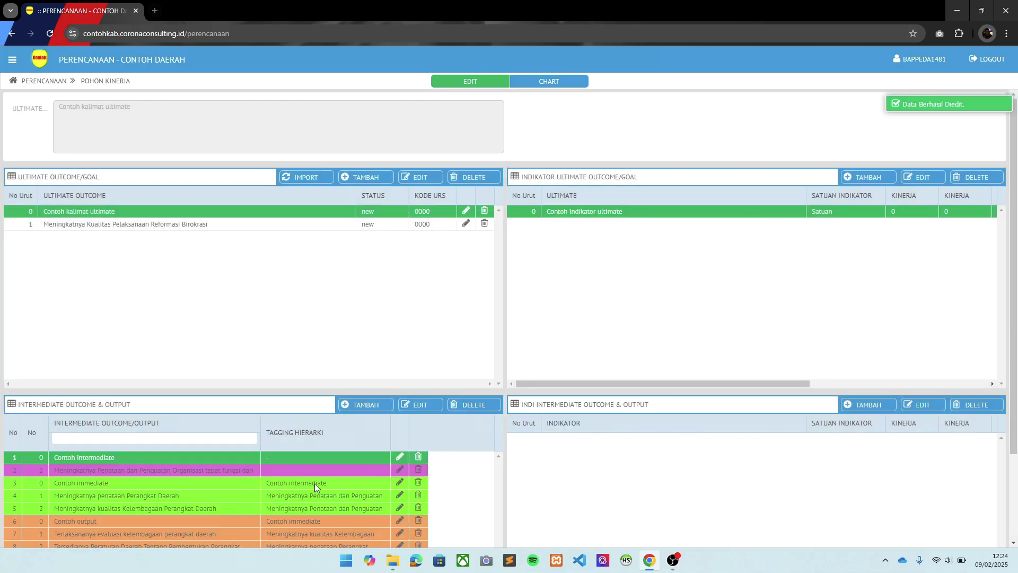
Show the chart and examine the crosscutting note under the intermediate outcome "Meningkatnya Penataan dan Penguatan Organisasi tepat fungsi dan tepat ukuran".
click(559, 85)
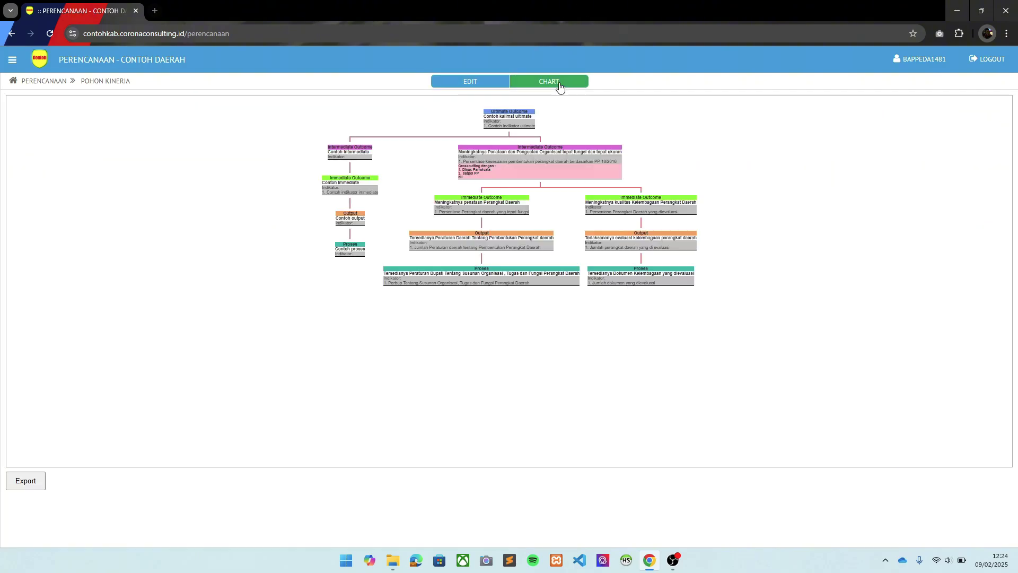
scroll(489, 153, up, 5)
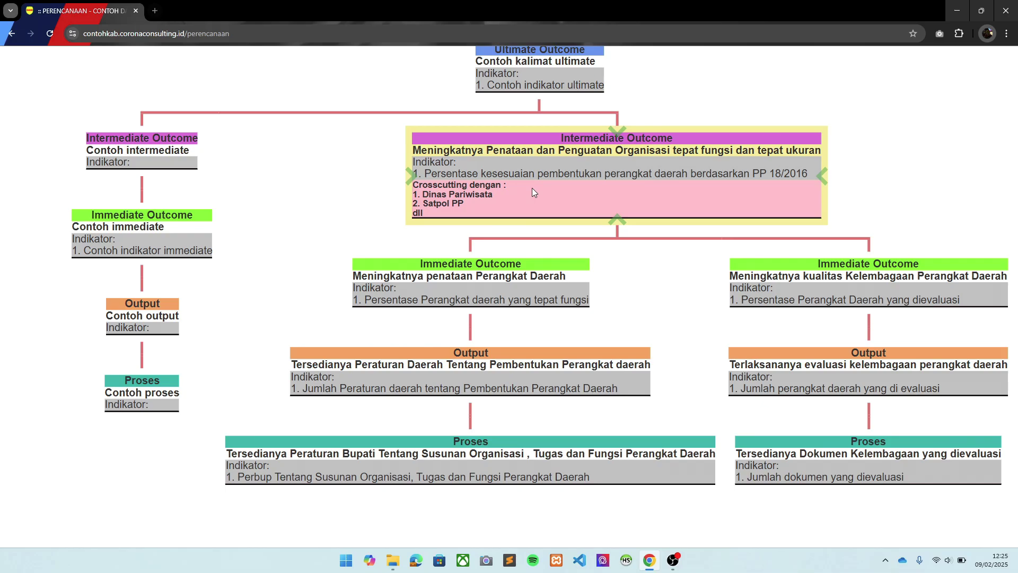
scroll(533, 187, down, 4)
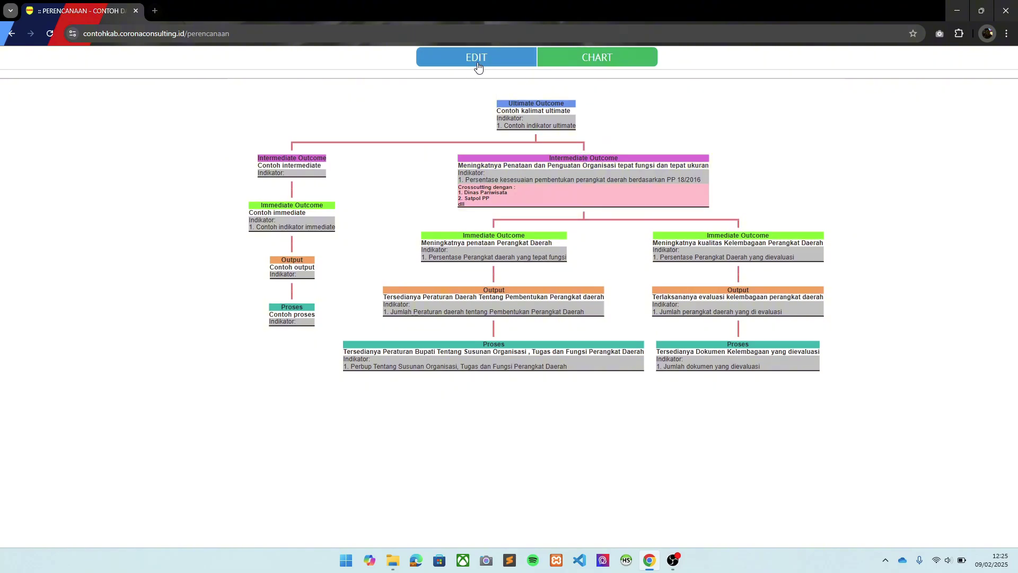
Remove the <br> tags from the Crosscutting text of "Meningkatnya Penataan dan Penguatan Organisasi tepat fungsi dan tepat ukuran" and save the entry.
click(477, 62)
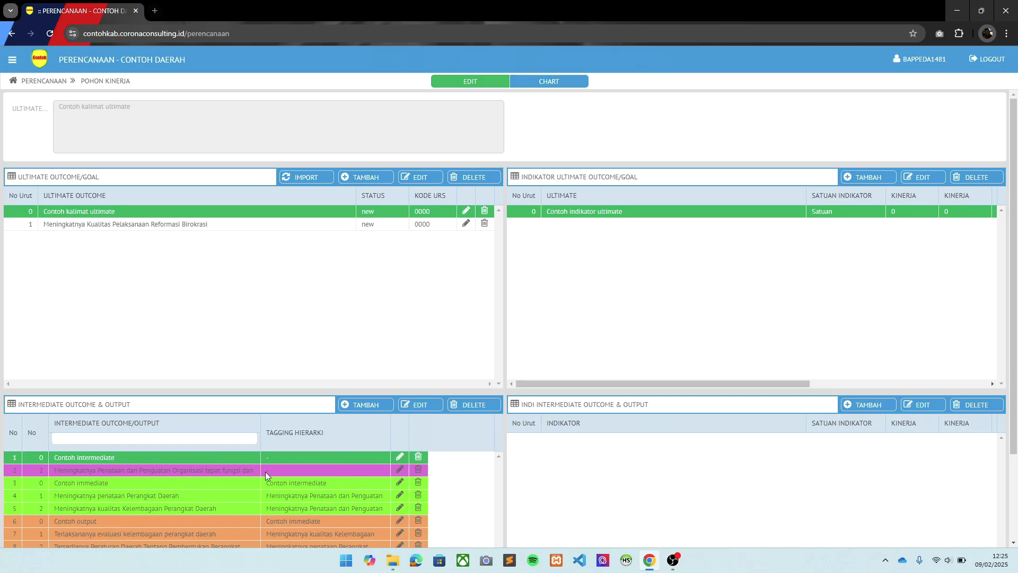
double_click(265, 471)
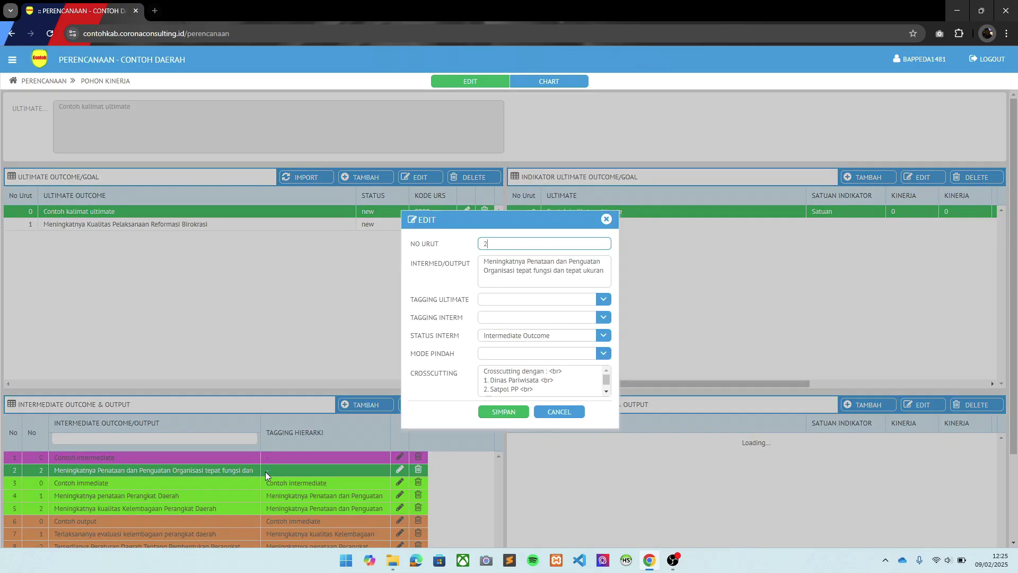
click(565, 376)
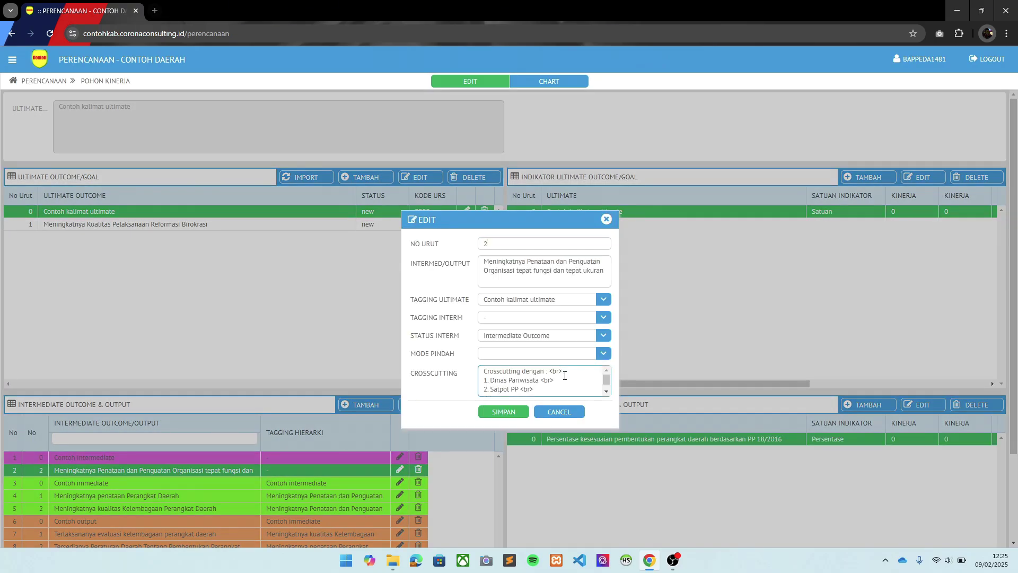
key(BackSpace)
key(BackSpace)
key(BackSpace)
key(BackSpace)
key(BackSpace)
key(BackSpace)
key(BackSpace)
key(BackSpace)
key(Down)
key(Down)
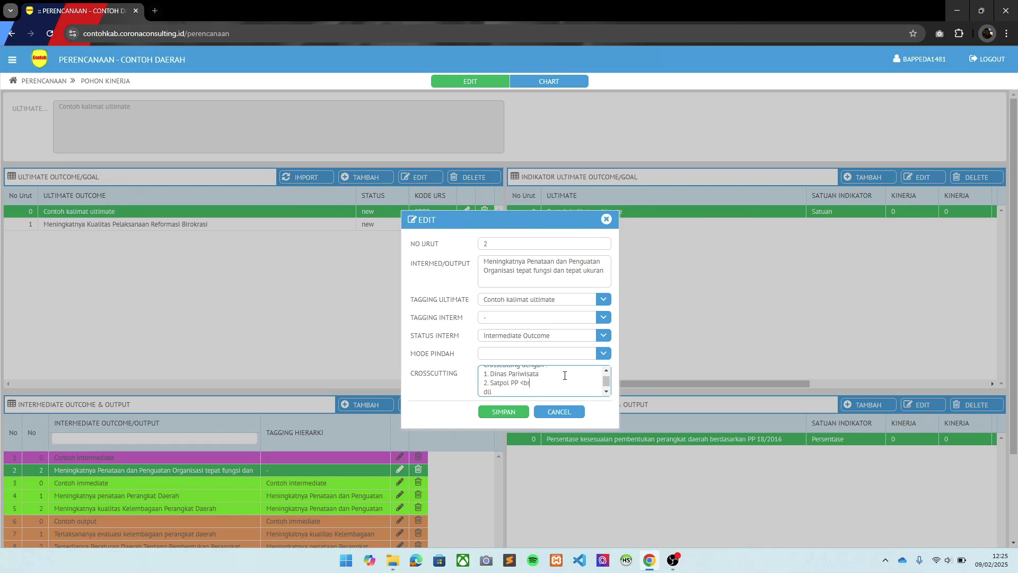
click(485, 413)
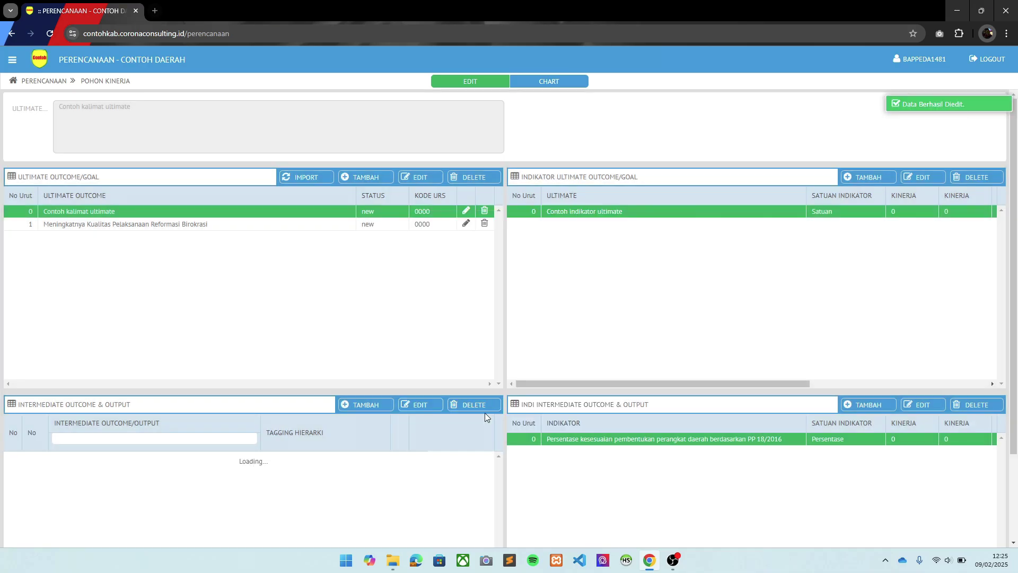
Return to the chart and examine how the crosscutting note is laid out without the <br> tags.
click(555, 82)
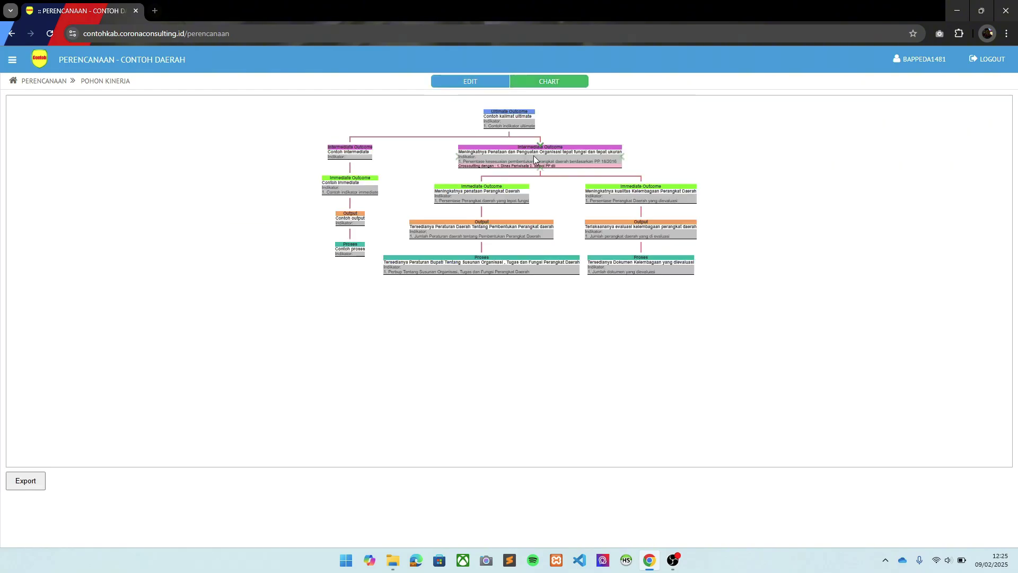
scroll(530, 174, up, 5)
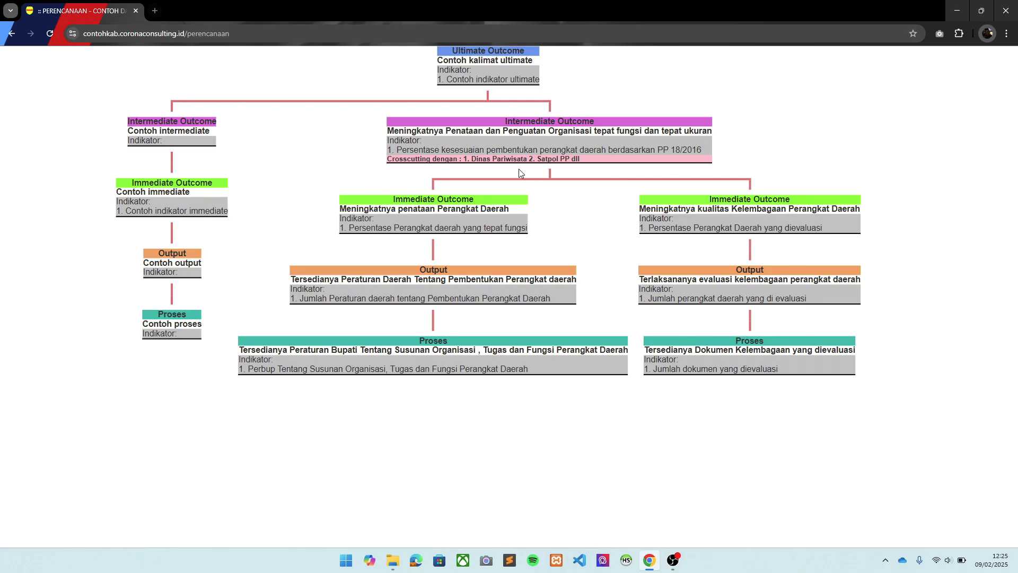
scroll(519, 169, down, 5)
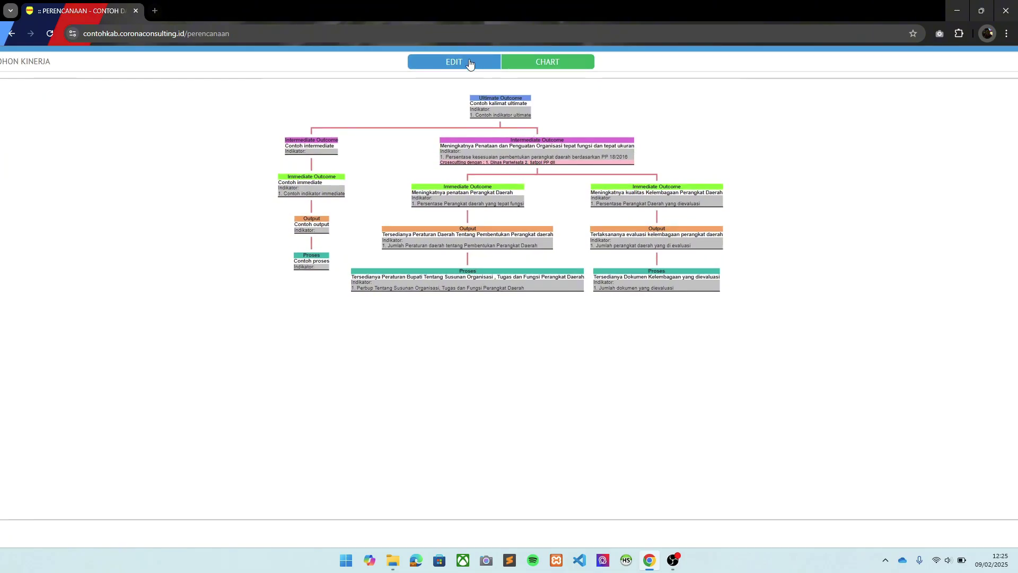
Return to edit mode and filter the Intermediate Outcome & Output list by "Terlaksananya evaluasi kelembagaan perangkat daerah".
click(469, 64)
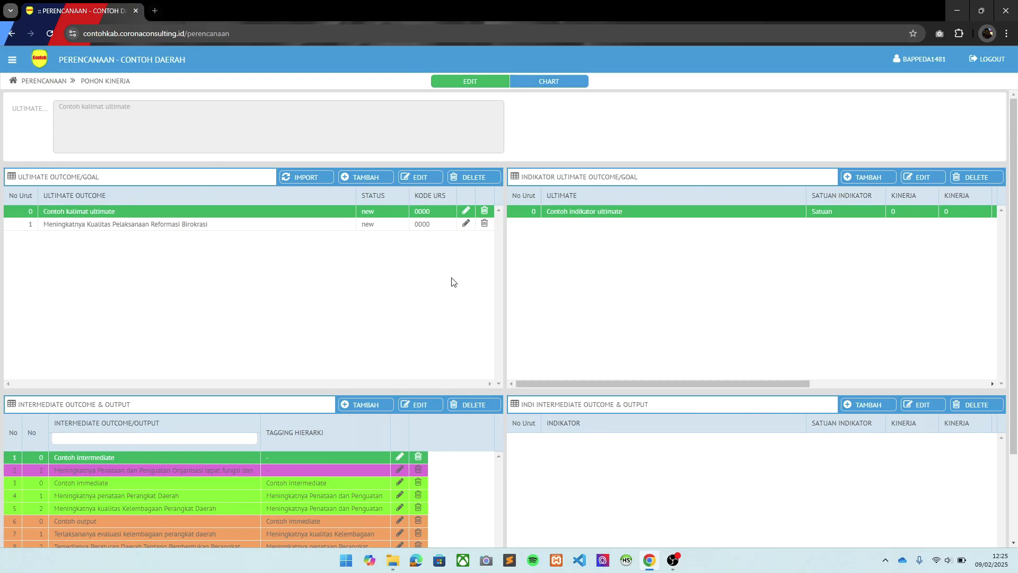
scroll(452, 282, down, 2)
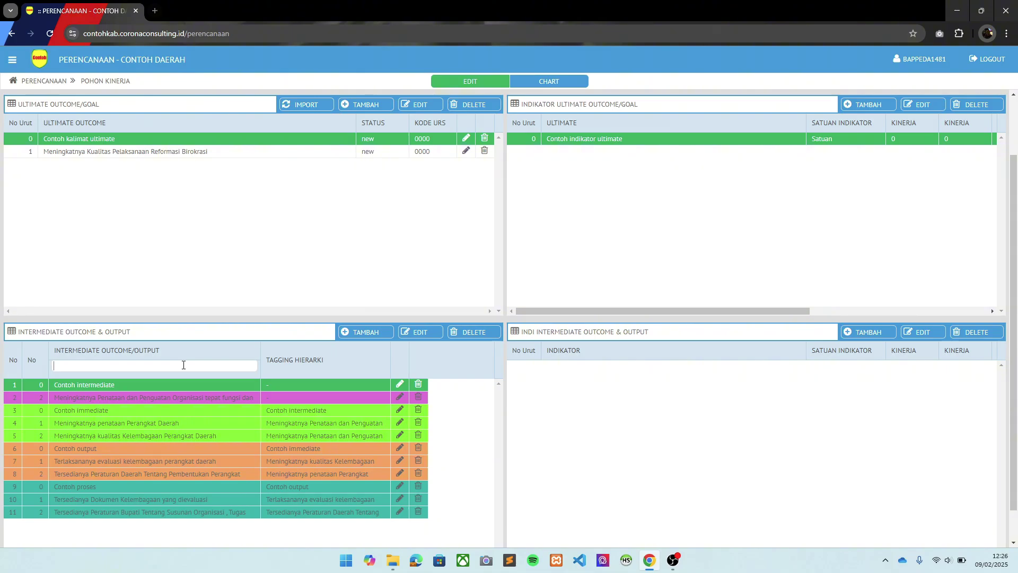
text(terlaksananya evaluasi kelembagaan perangkat daerah)
key(Return)
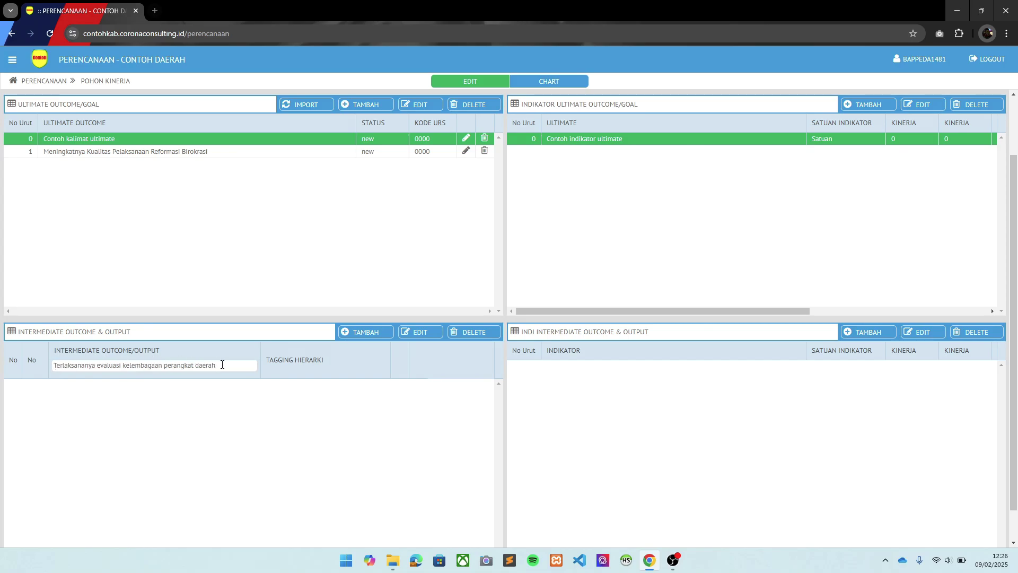
Shorten the Intermediate Outcome & Output filter text to "Terlaksananya".
drag(218, 365, 99, 371)
key(BackSpace)
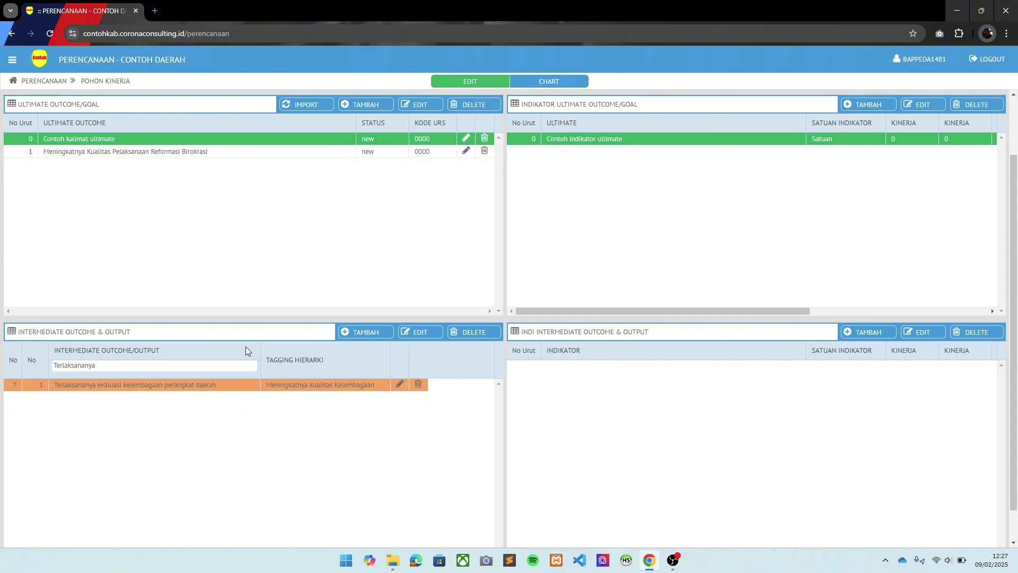
mouse_move(282, 220)
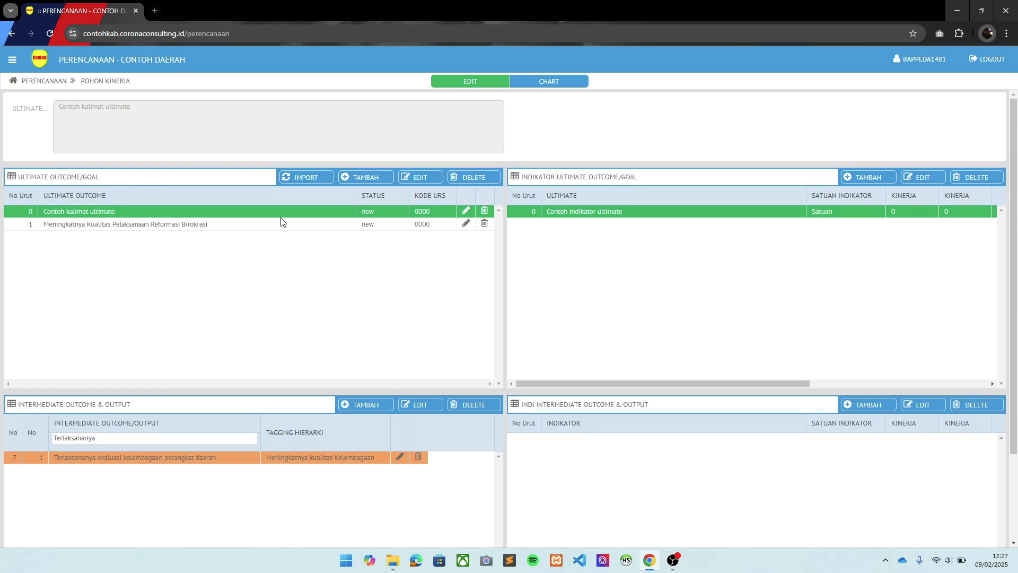